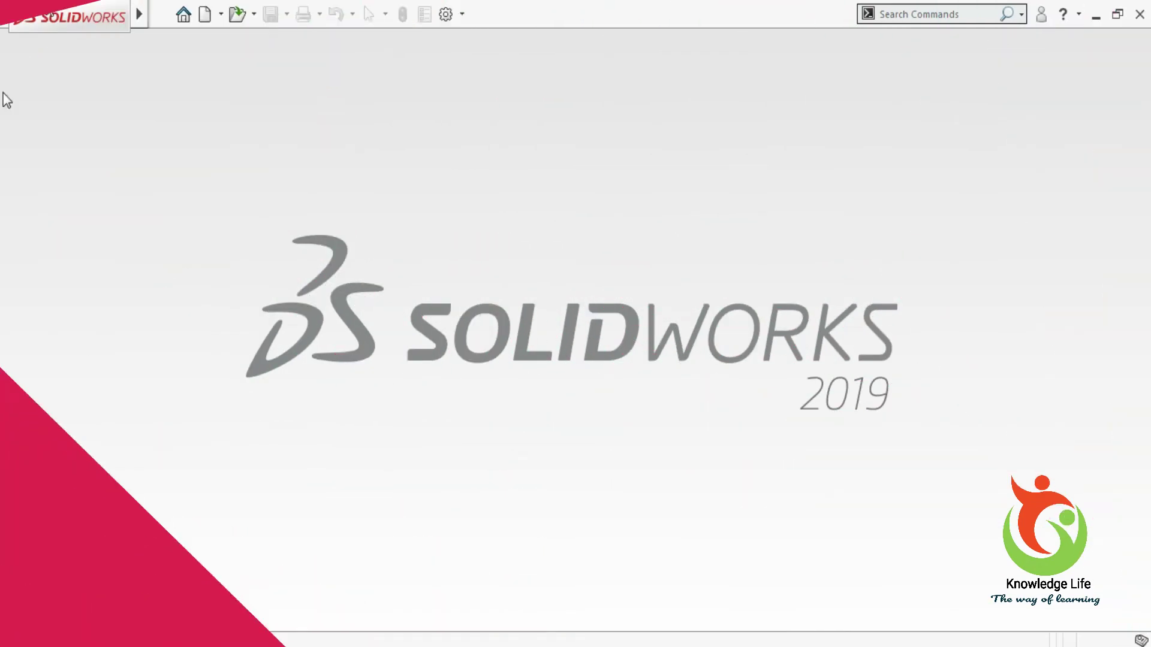
- Create a new part document
click(228, 15)
mouse_move(162, 15)
click(175, 42)
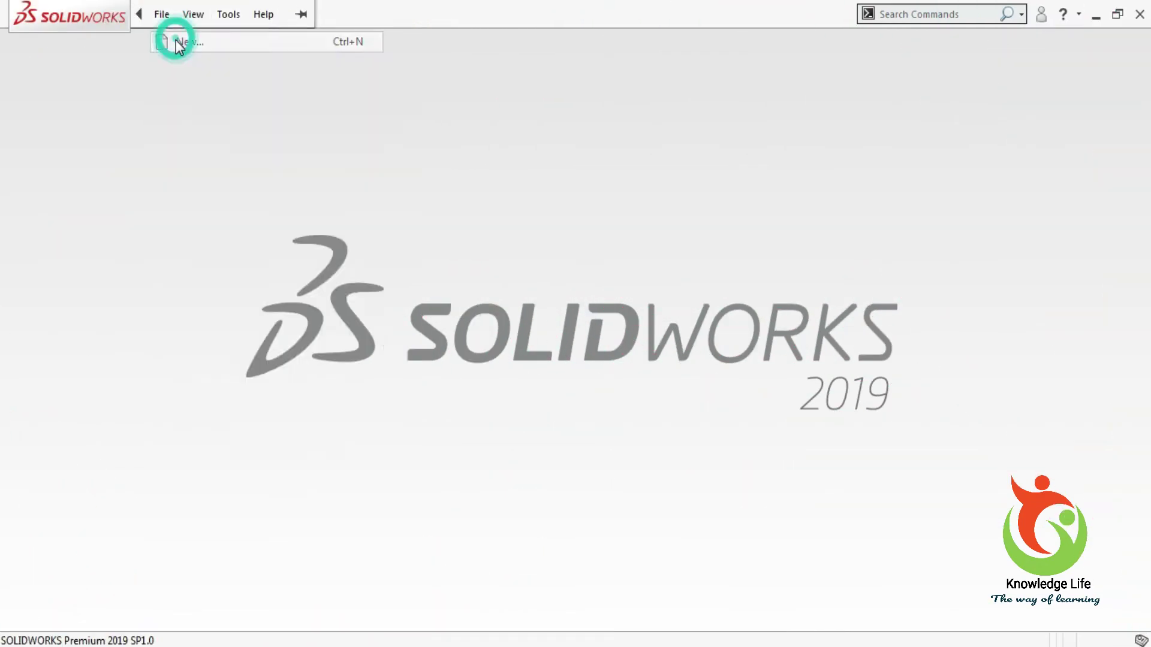
click(347, 258)
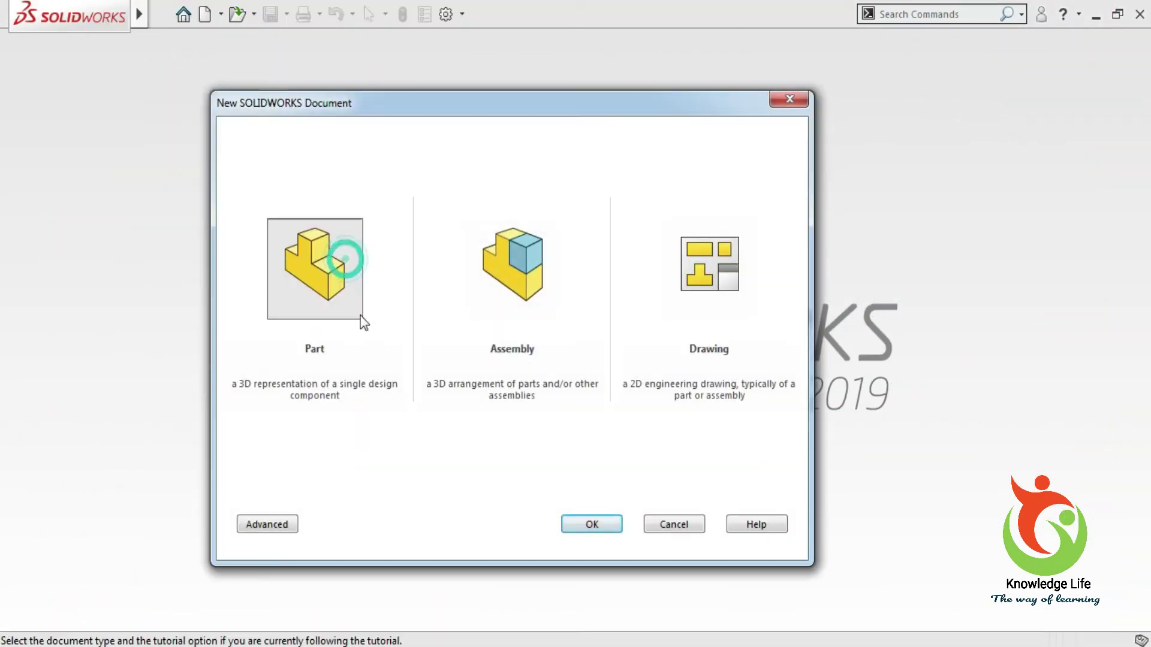
click(571, 527)
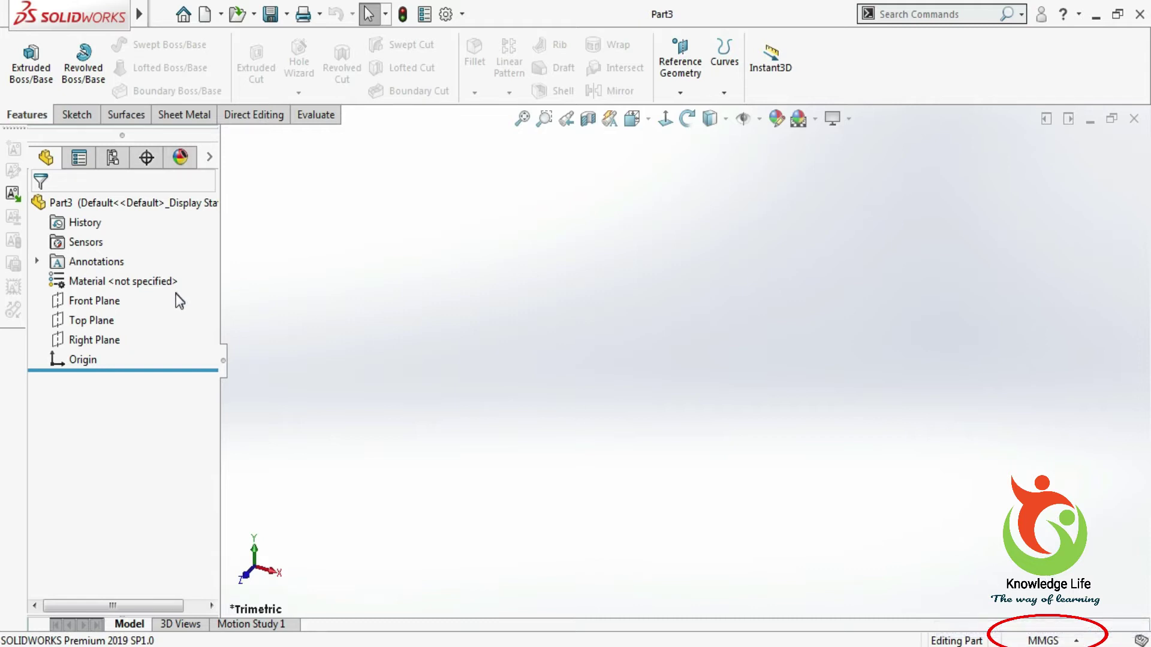
key(alt+v)
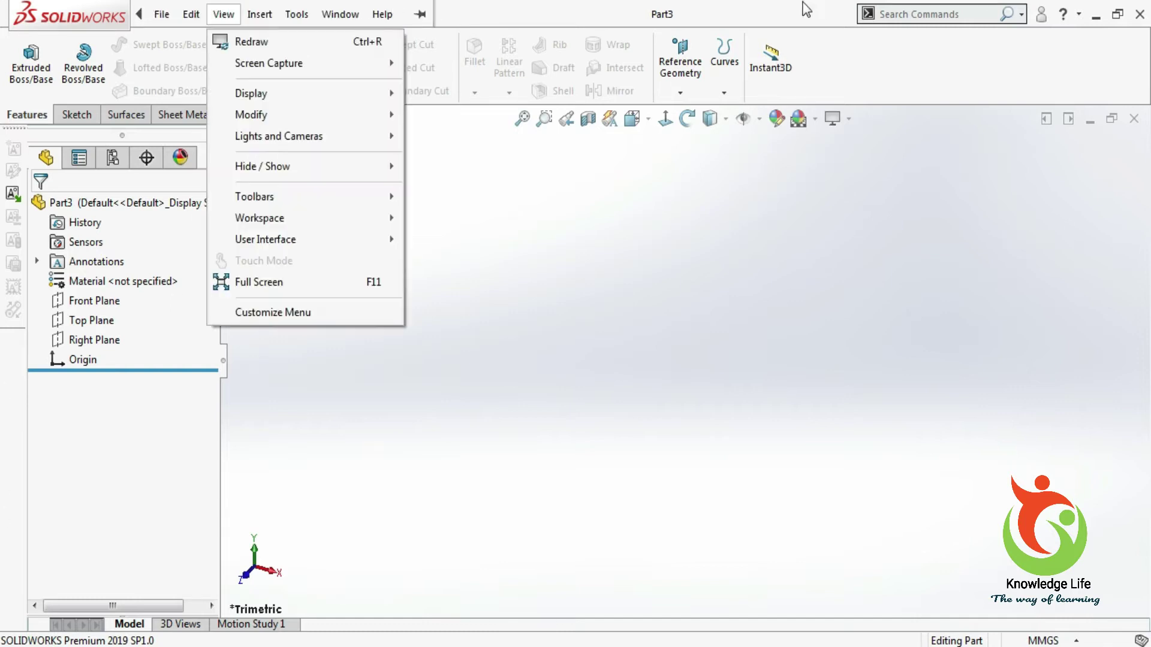
key(Escape)
- Start a sketch on the Top Plane and draw a 3 Point Arc of about 24.7 mm radius, up and to the right of the origin
click(91, 320)
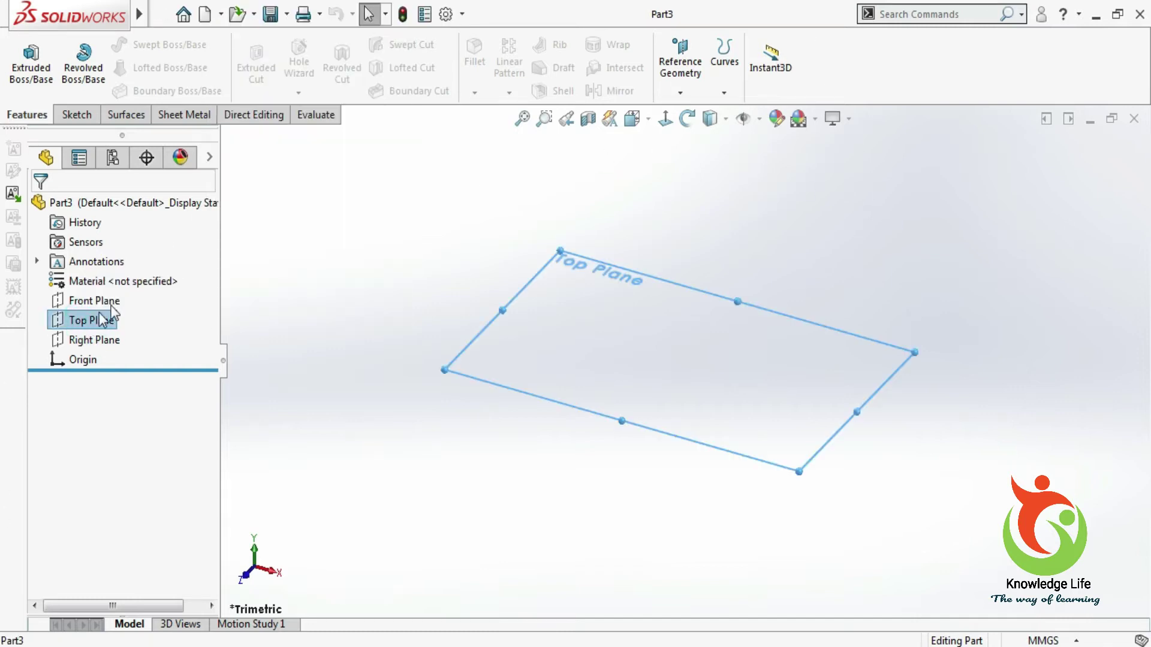
click(129, 299)
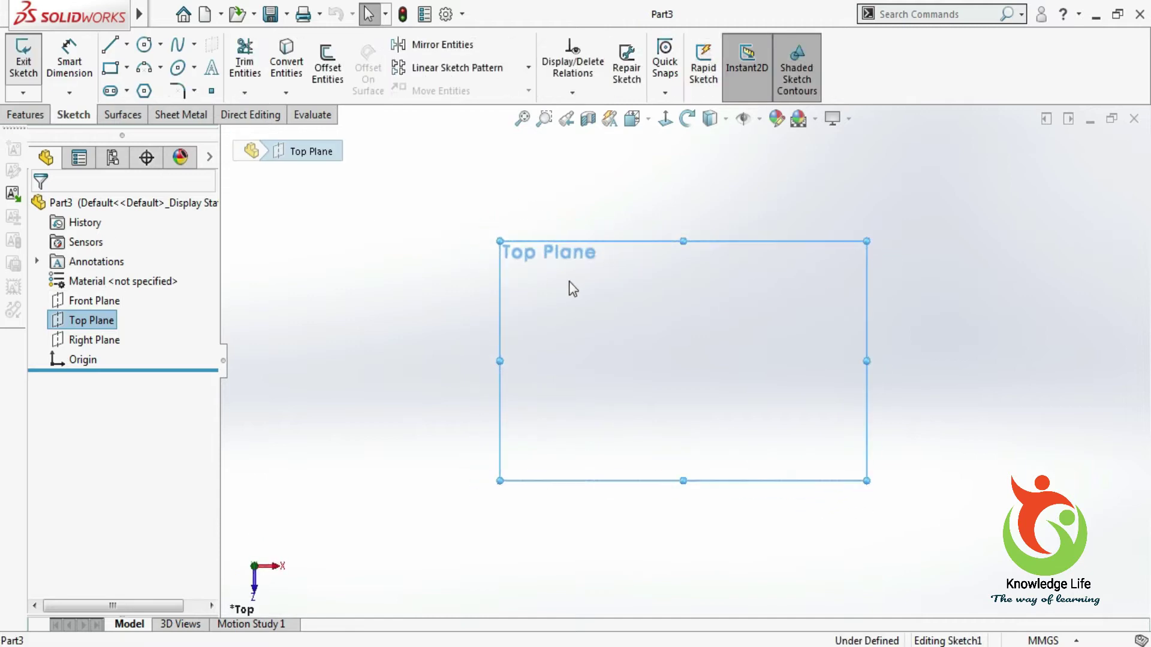
click(161, 68)
click(177, 134)
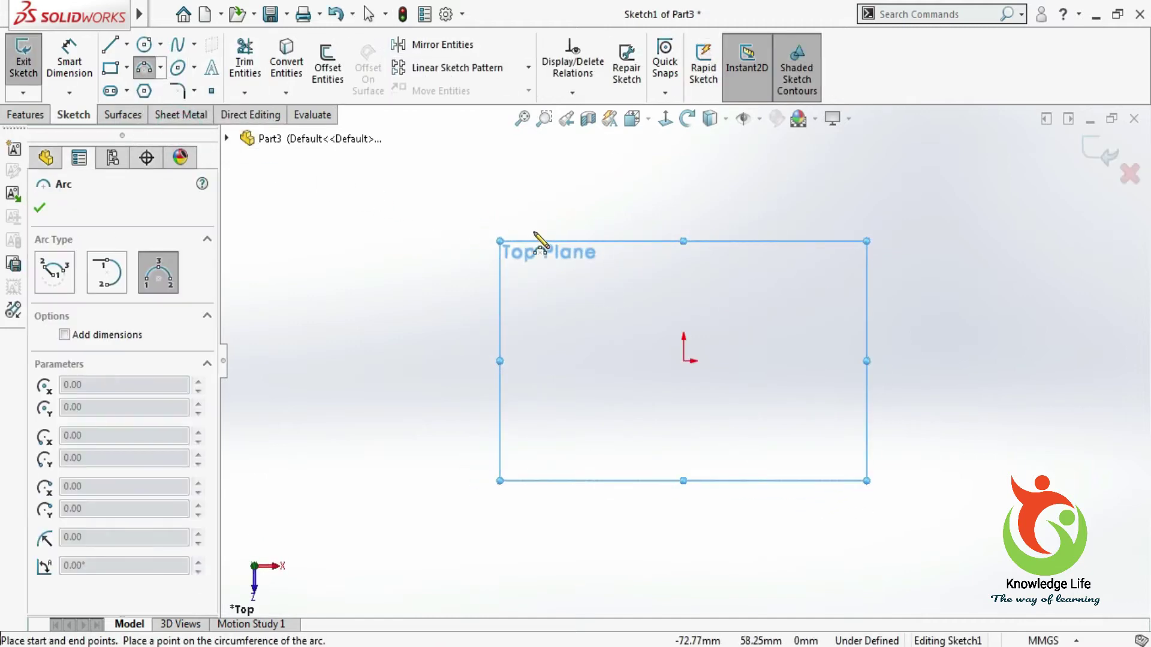
click(808, 362)
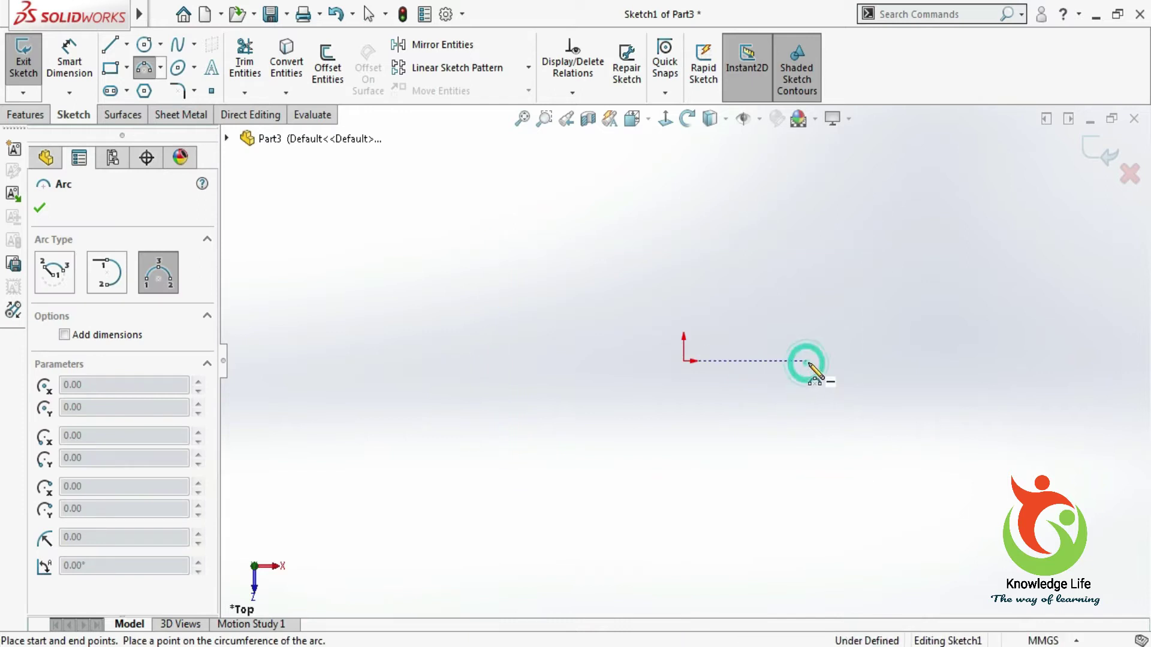
click(832, 261)
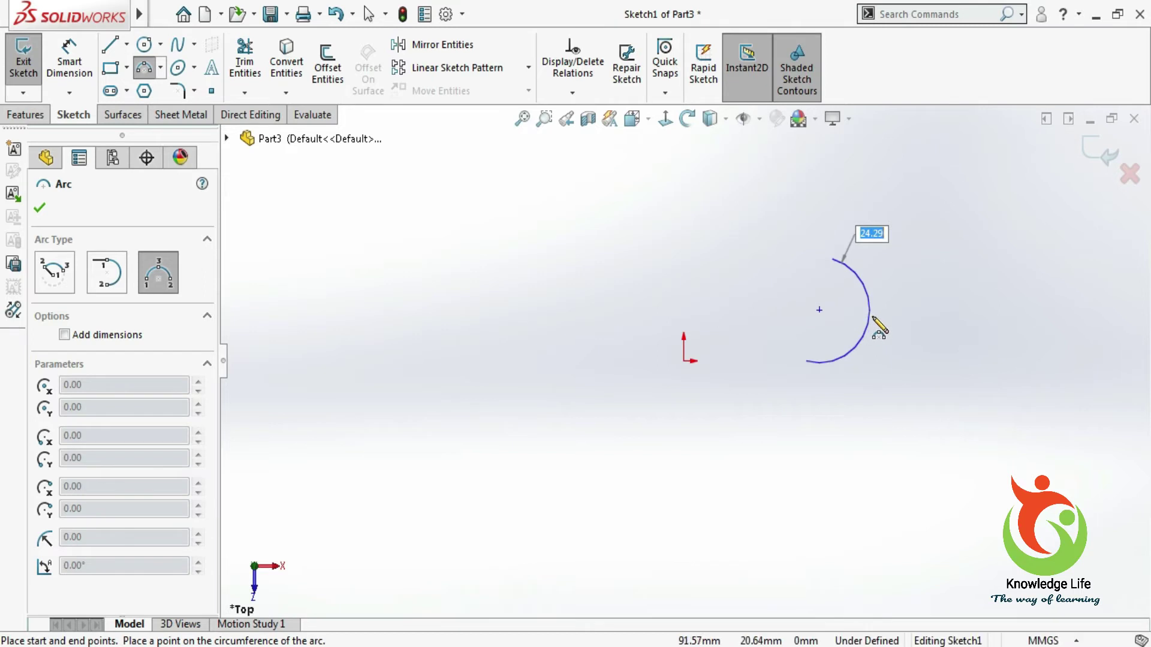
click(858, 273)
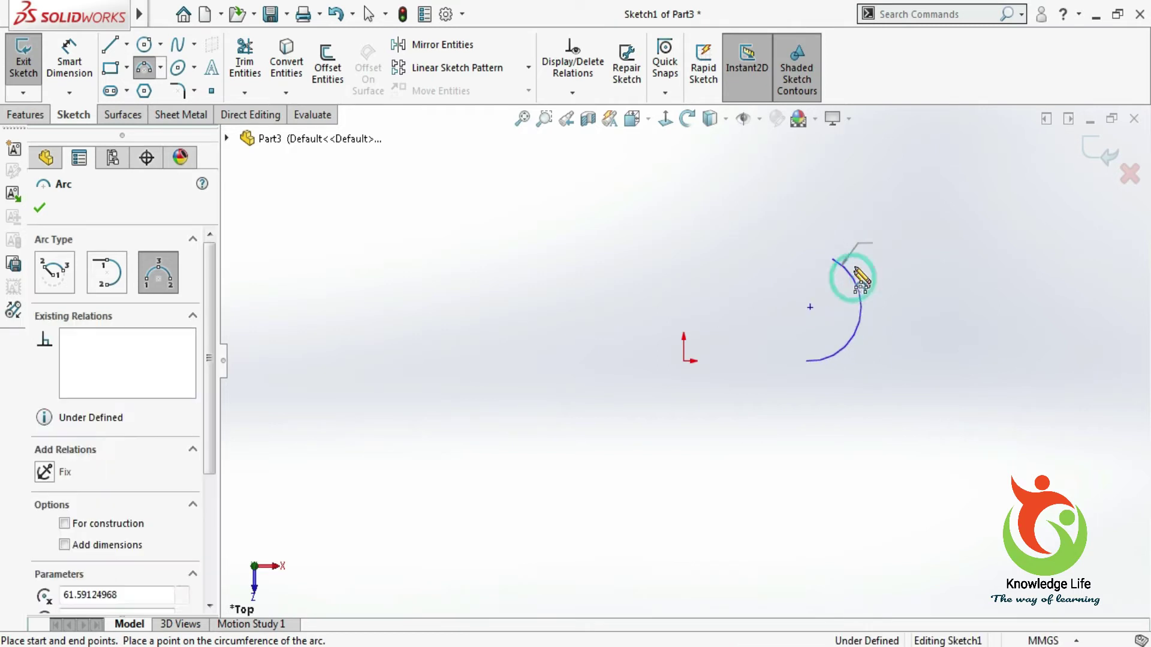
- Dimension the arc with a radius of 30 mm
click(69, 60)
click(843, 345)
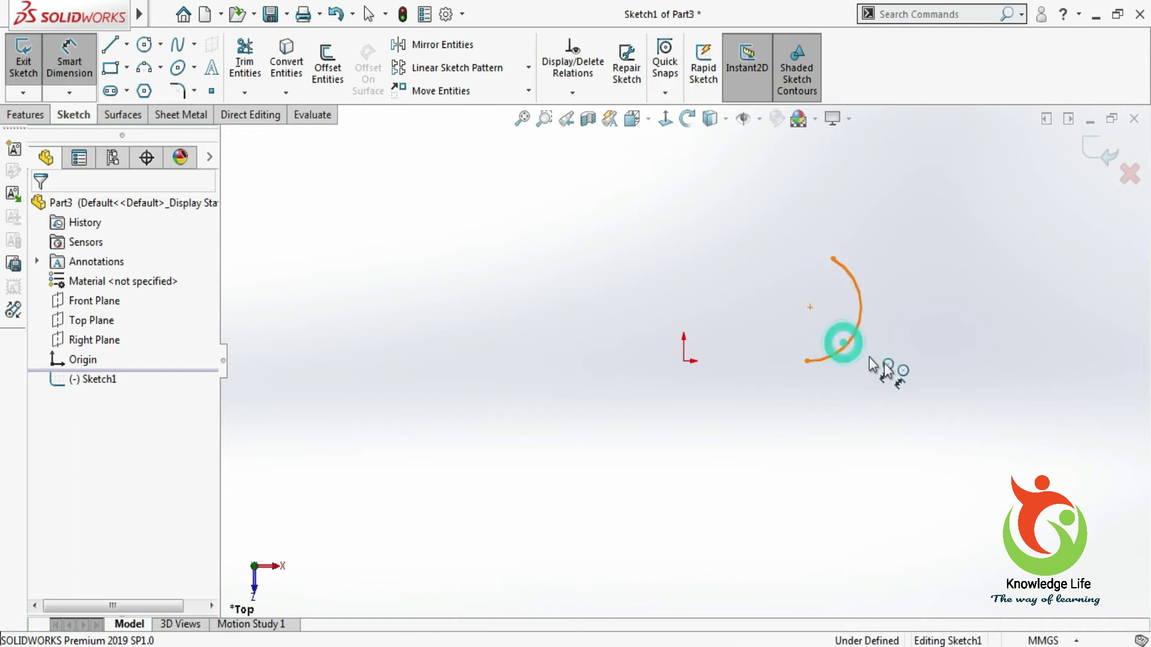
click(916, 382)
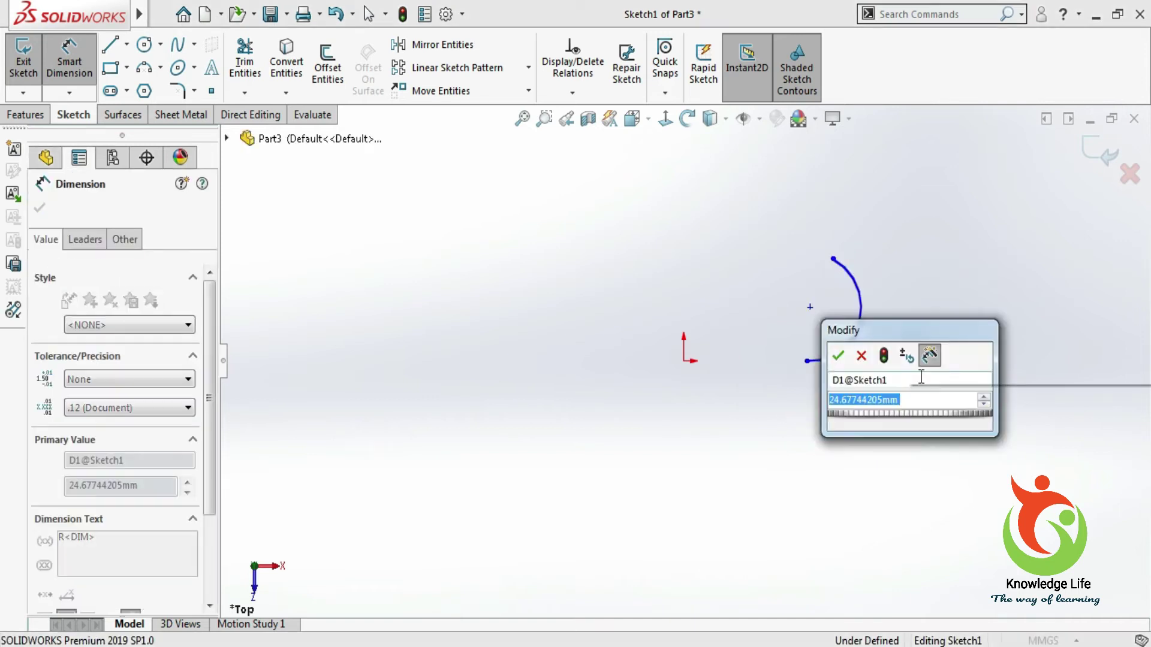
text(30)
key(Return)
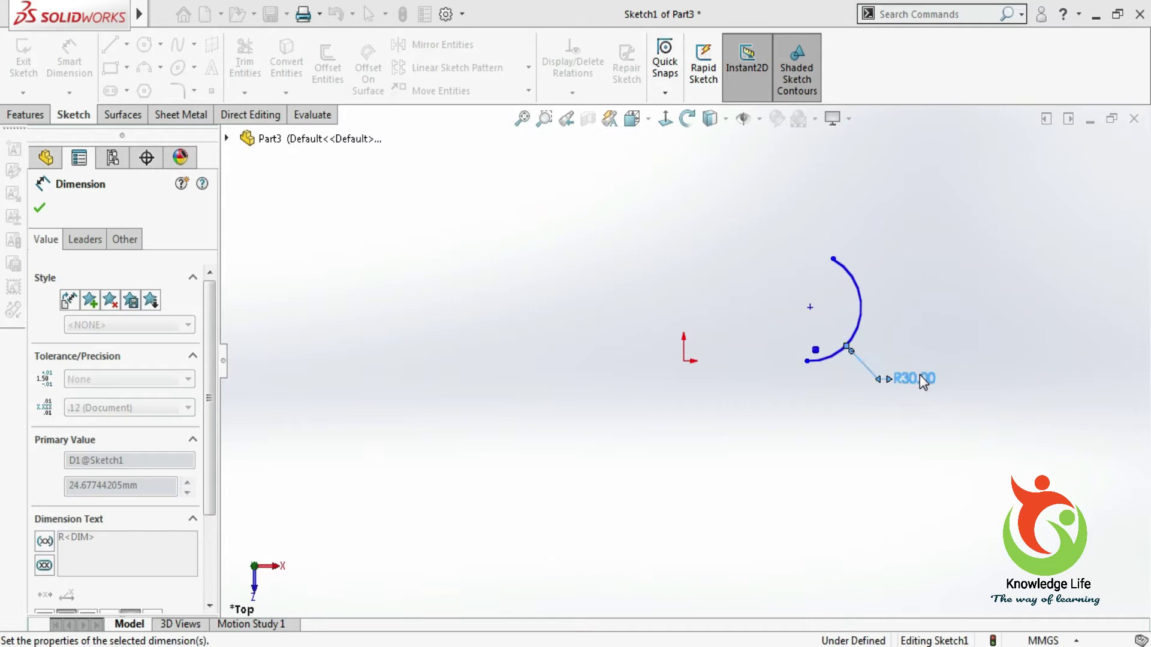
click(683, 361)
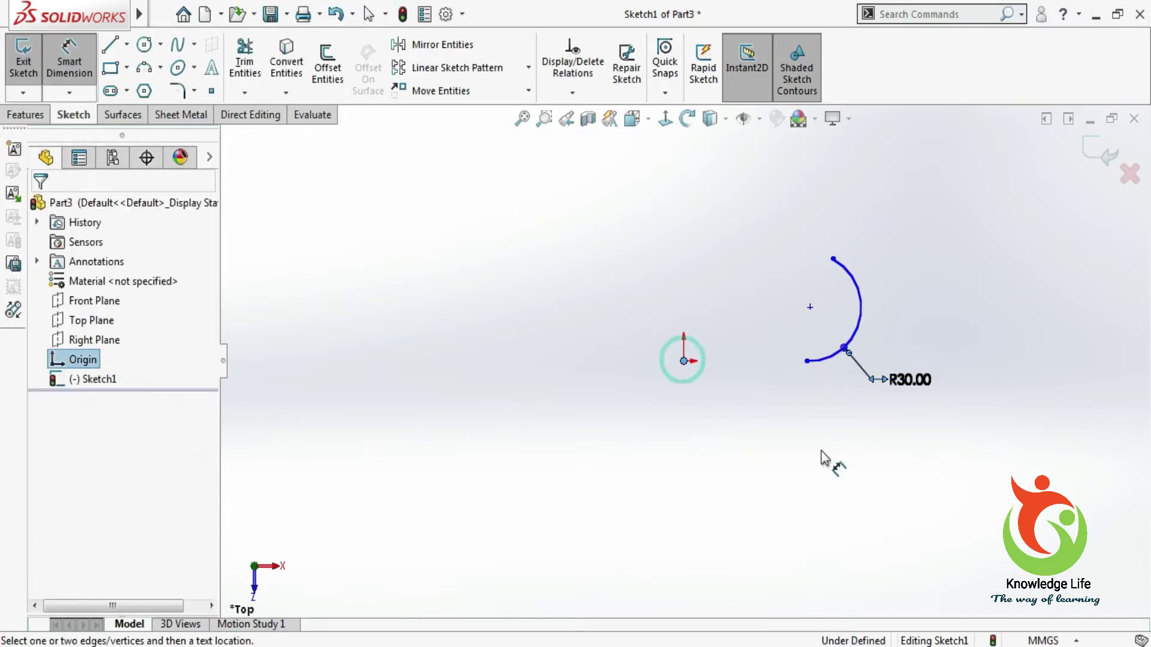
key(Escape)
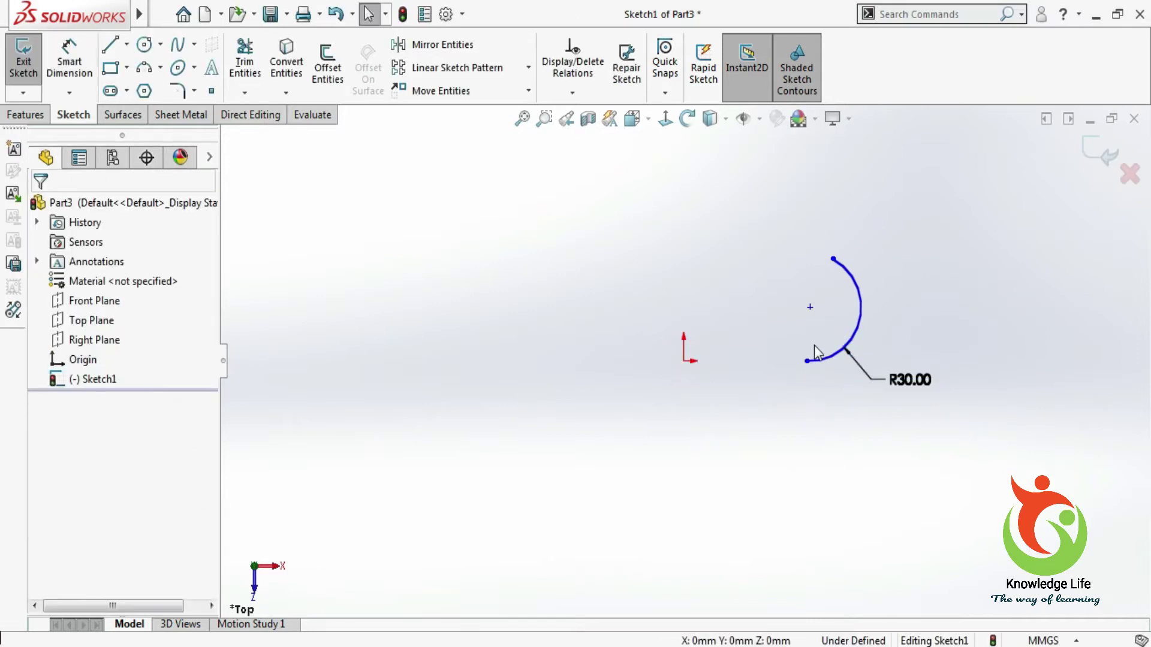
- Add a Vertical relation between the arc's centre point and its lower endpoint
click(809, 307)
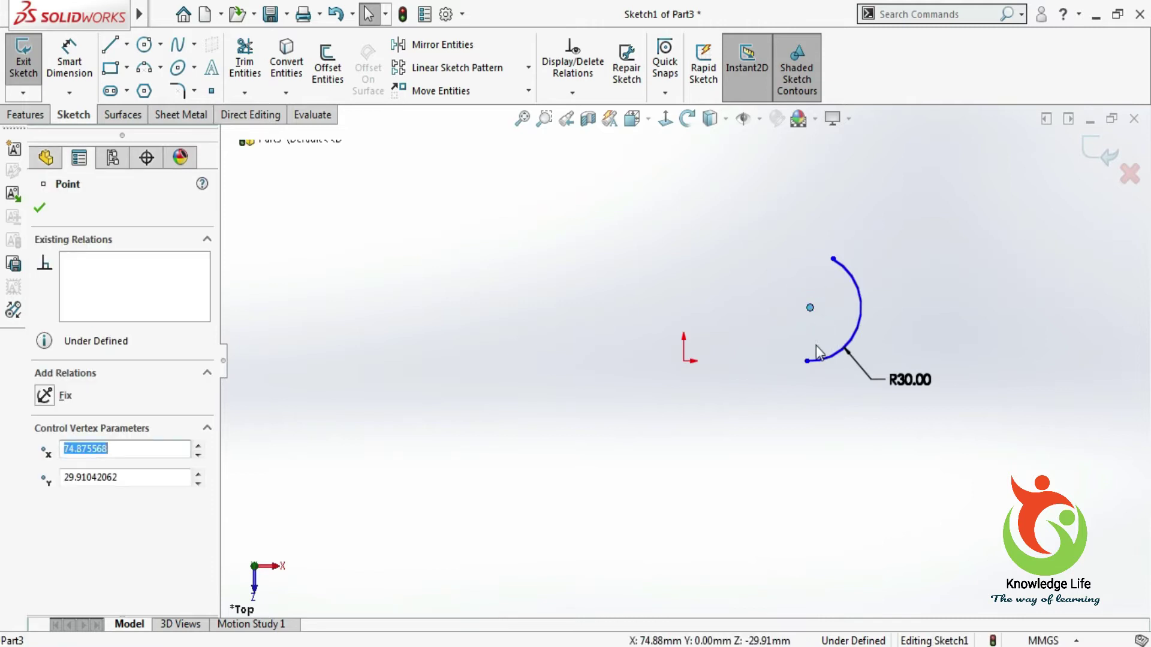
ctrl+click(807, 361)
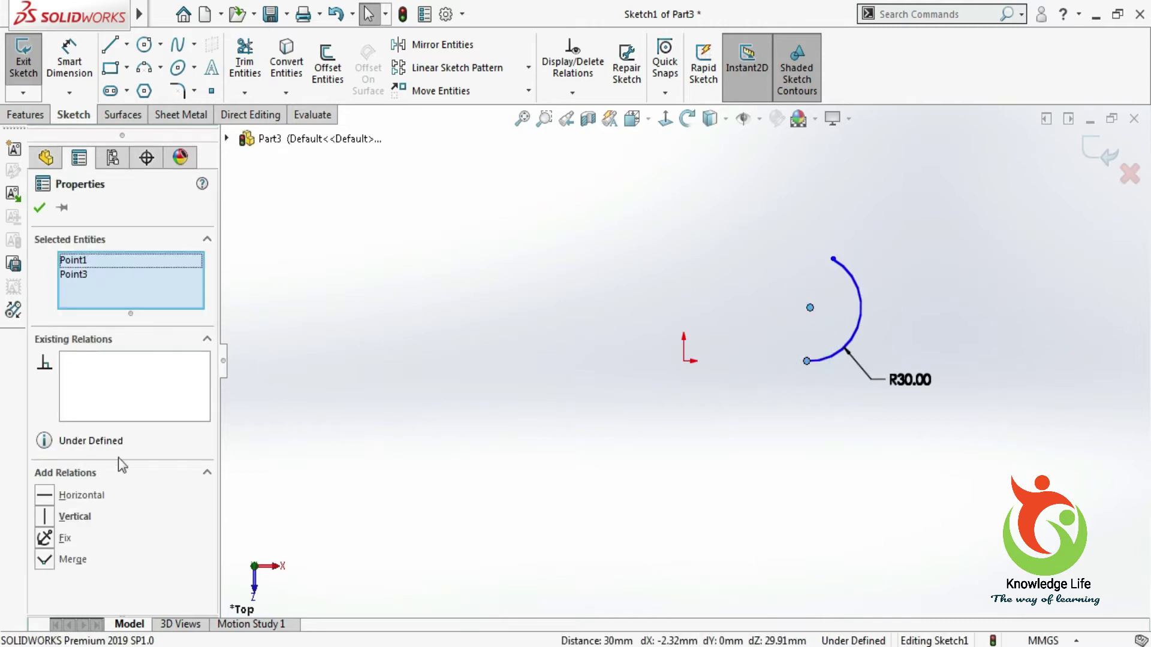
click(47, 517)
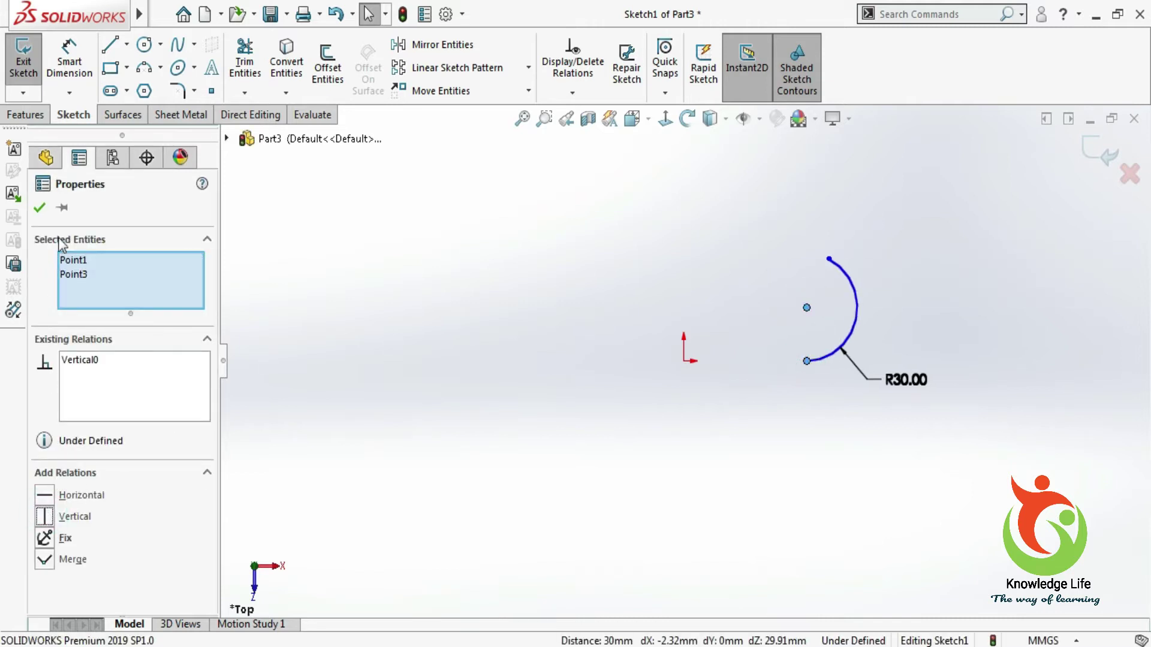
click(40, 207)
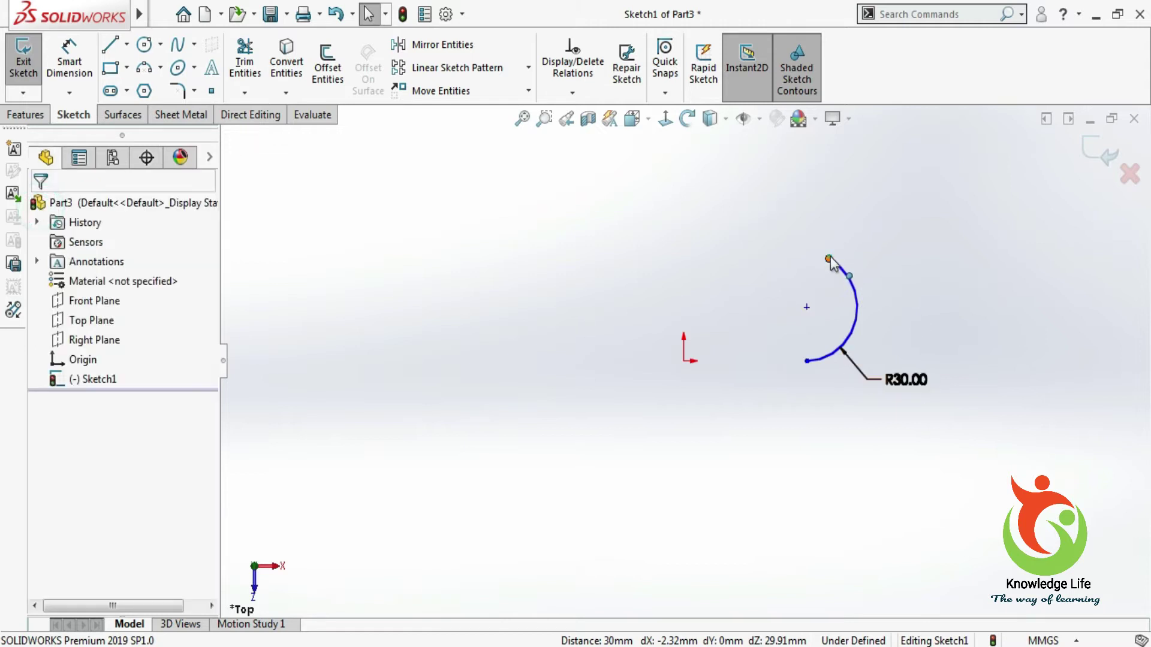
- Move the arc's upper endpoint down level with its centre and add a Horizontal relation between those two points
drag(829, 259, 868, 320)
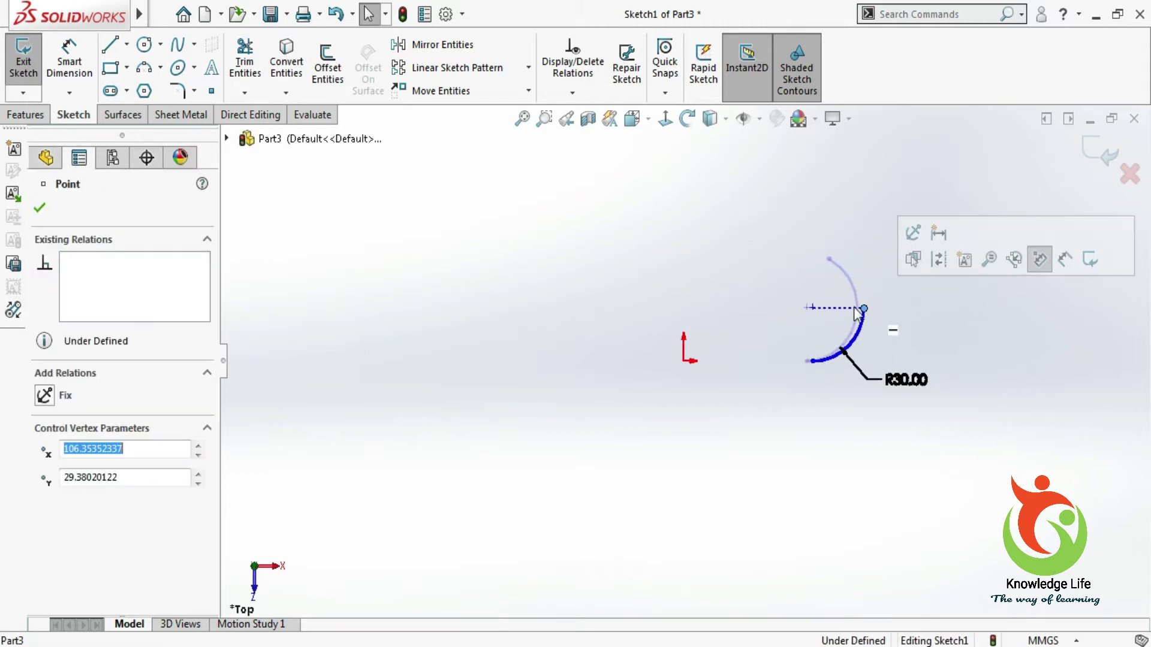
click(813, 308)
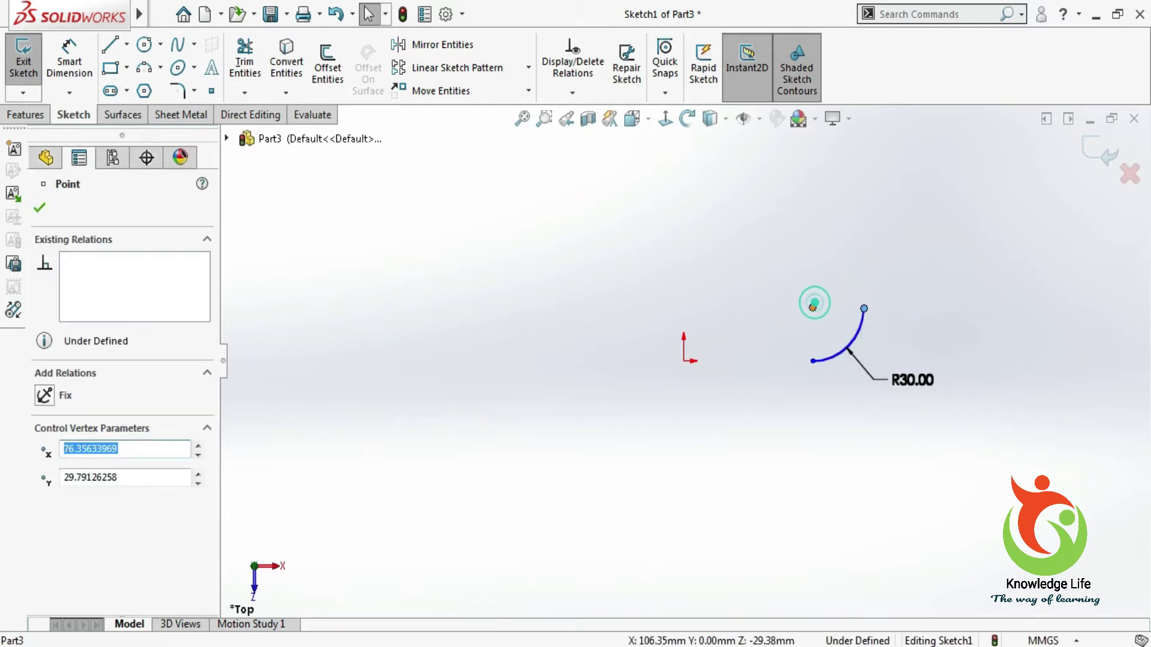
ctrl+click(864, 309)
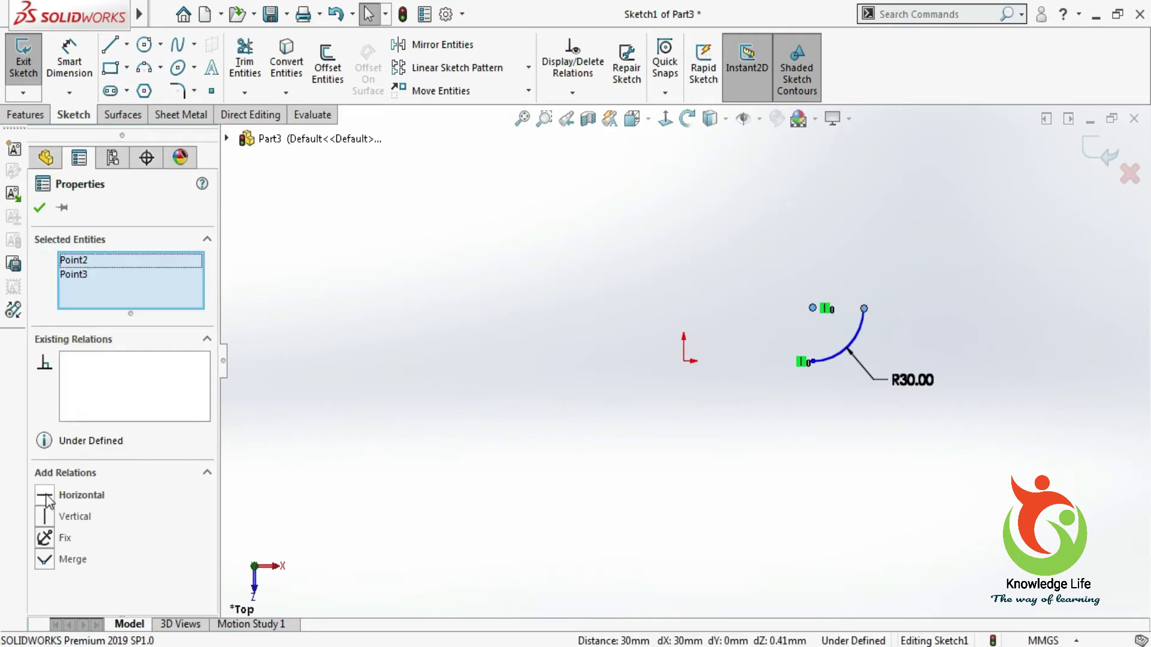
click(46, 498)
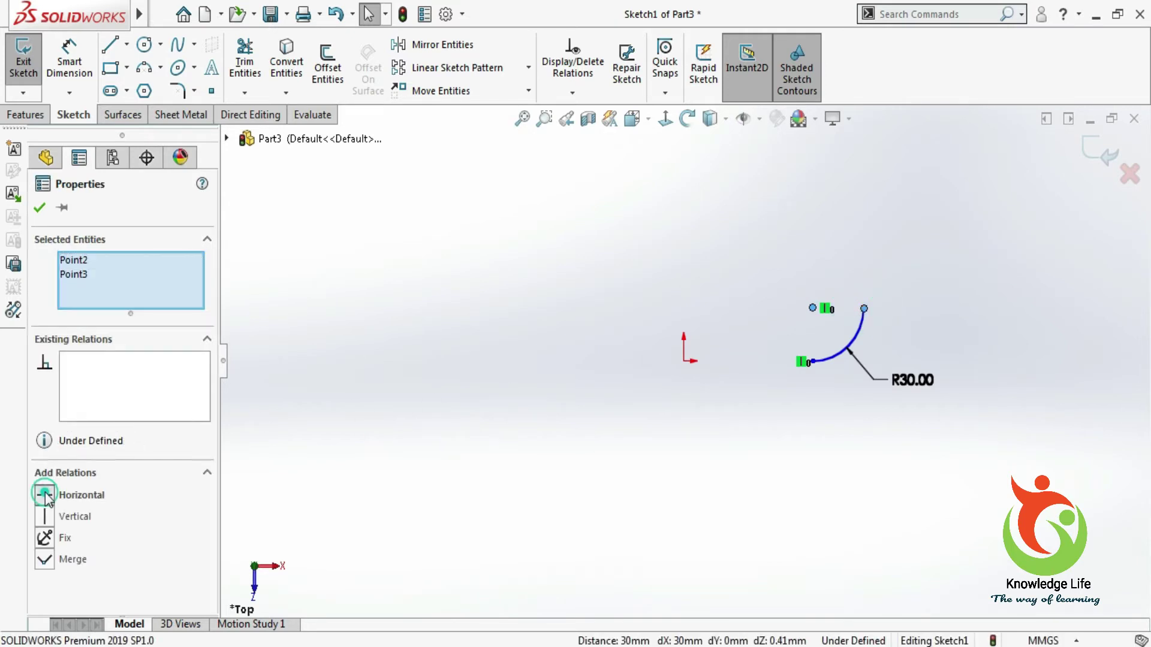
click(40, 208)
- Dimension the horizontal distance from the origin to the arc's lower endpoint as 30 mm
key(d)
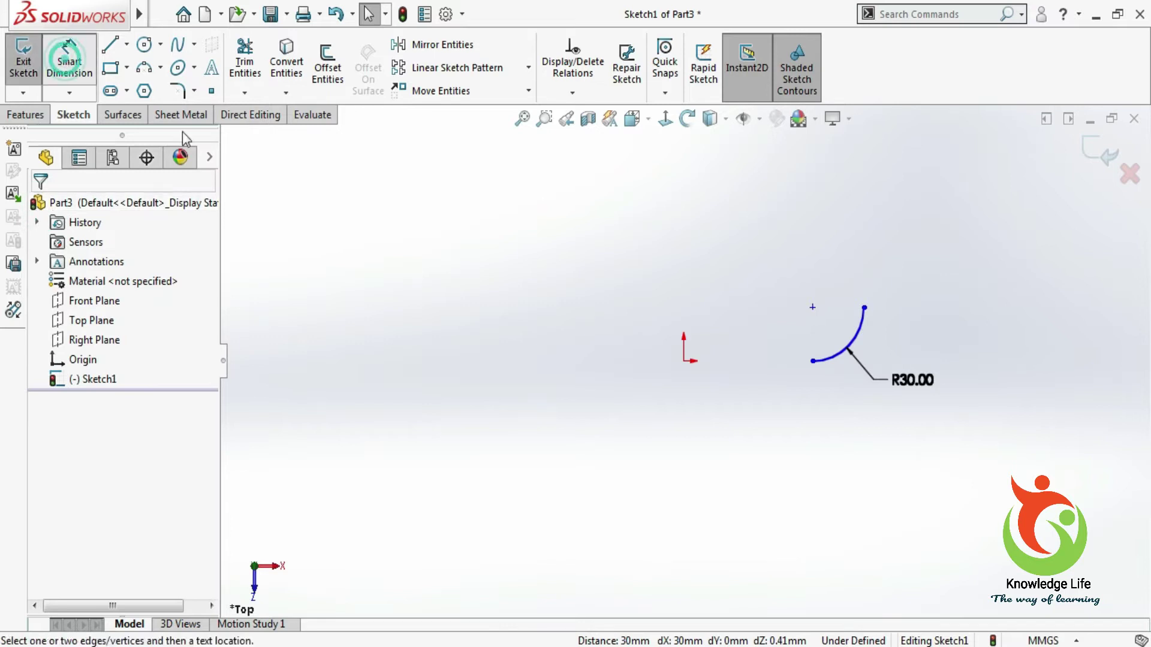
click(684, 360)
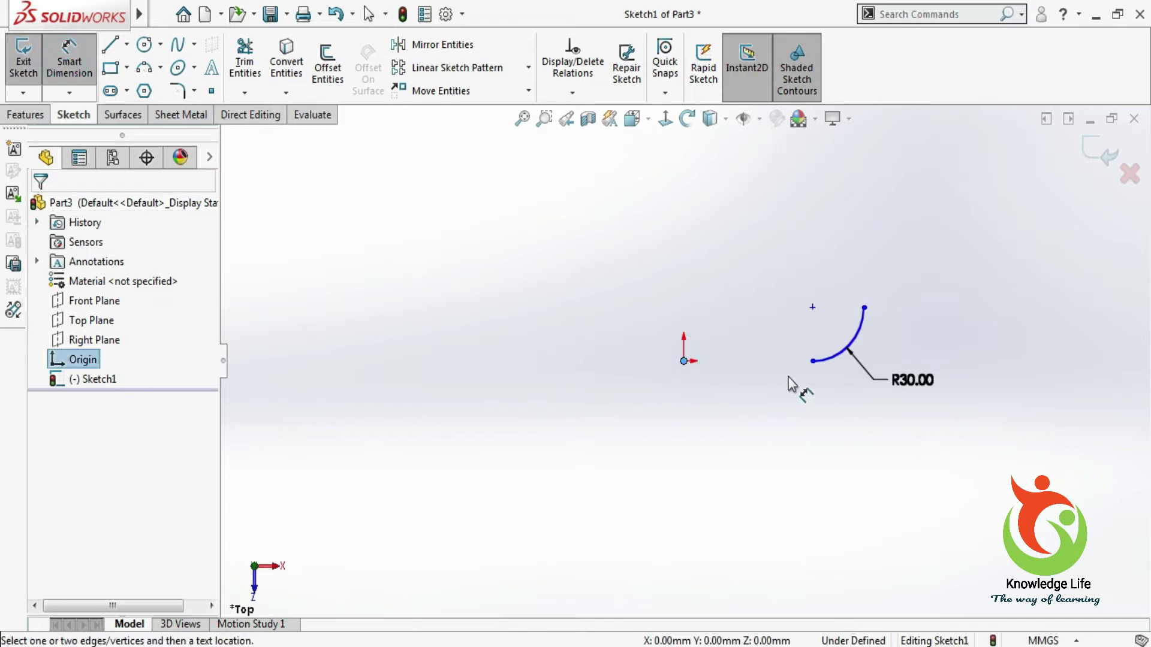
click(812, 361)
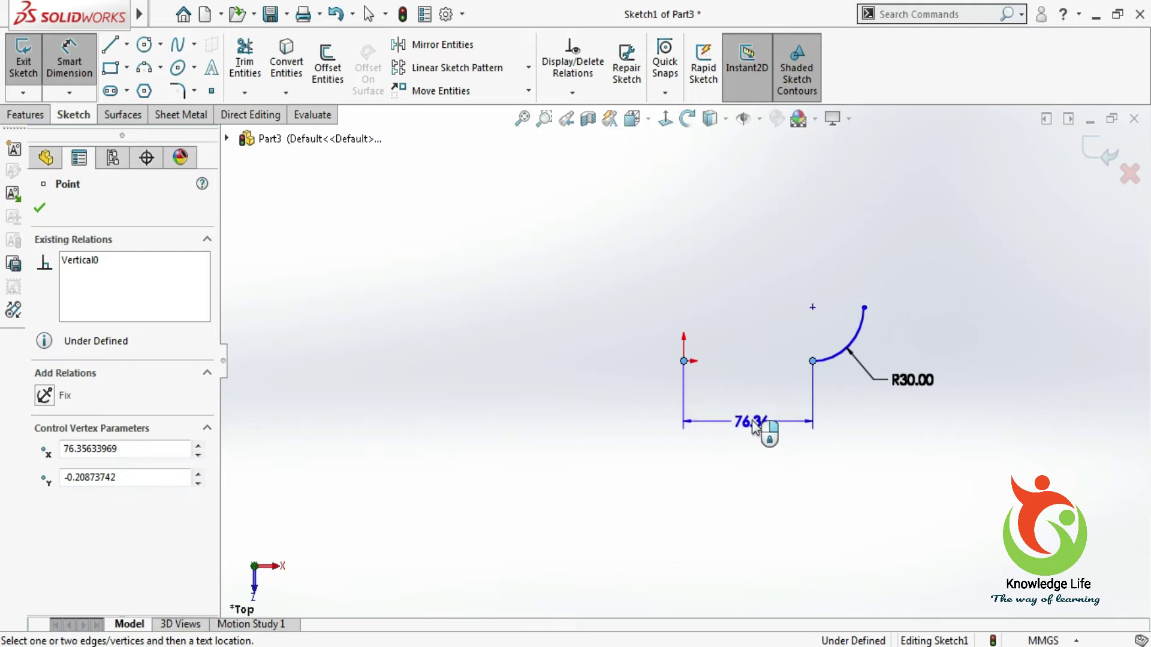
click(751, 420)
key(Return)
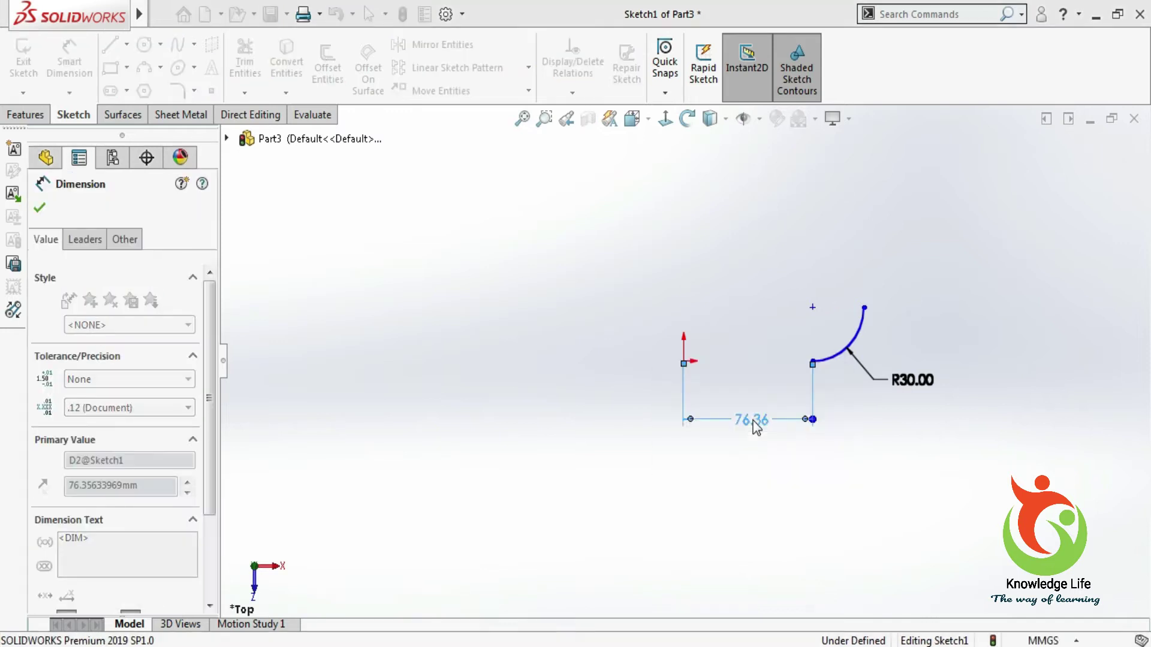
text(30)
key(Return)
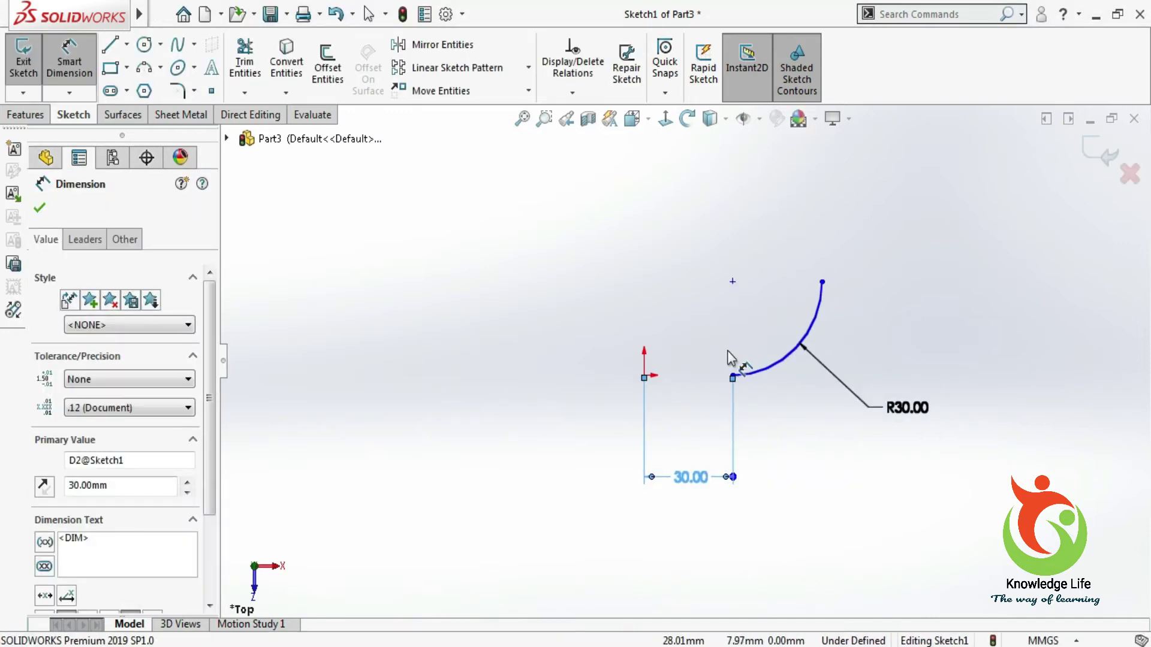
click(727, 350)
key(Escape)
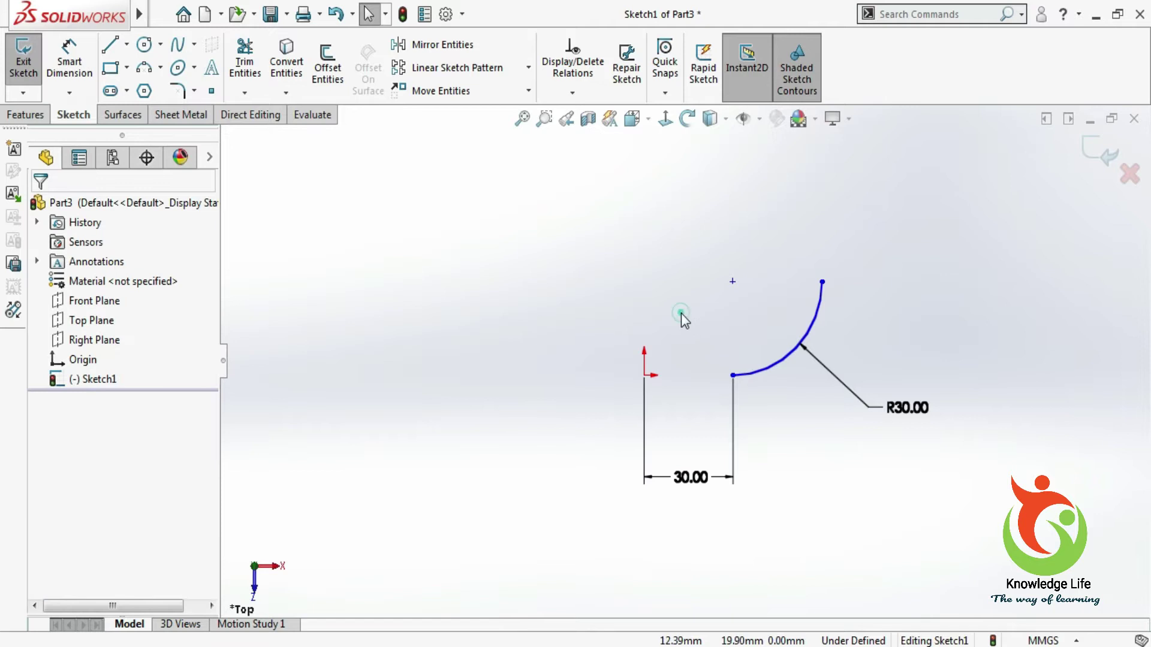
- Add a Horizontal relation between the origin and the arc's lower endpoint, and exit the sketch
click(645, 376)
ctrl+click(732, 376)
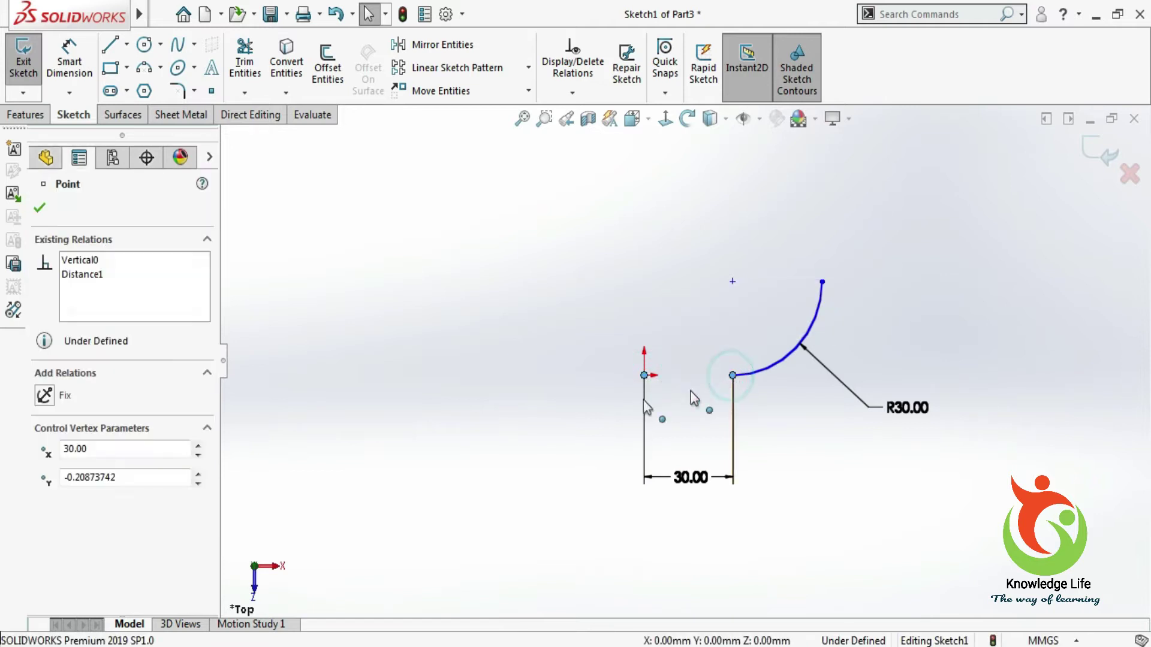
click(47, 496)
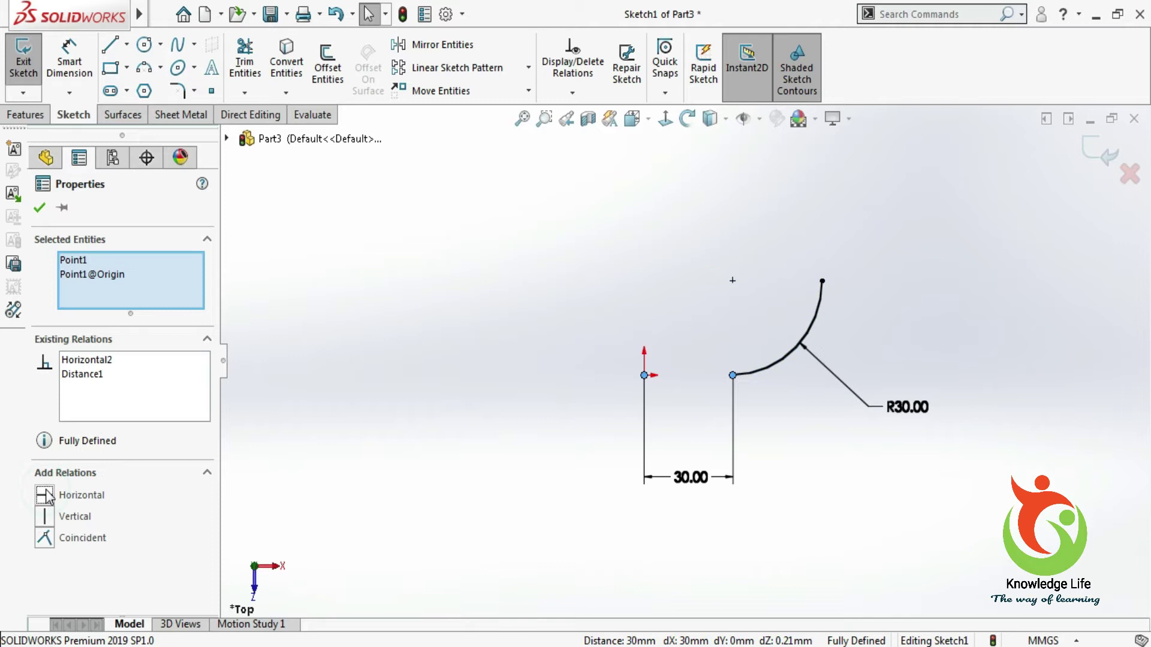
click(39, 209)
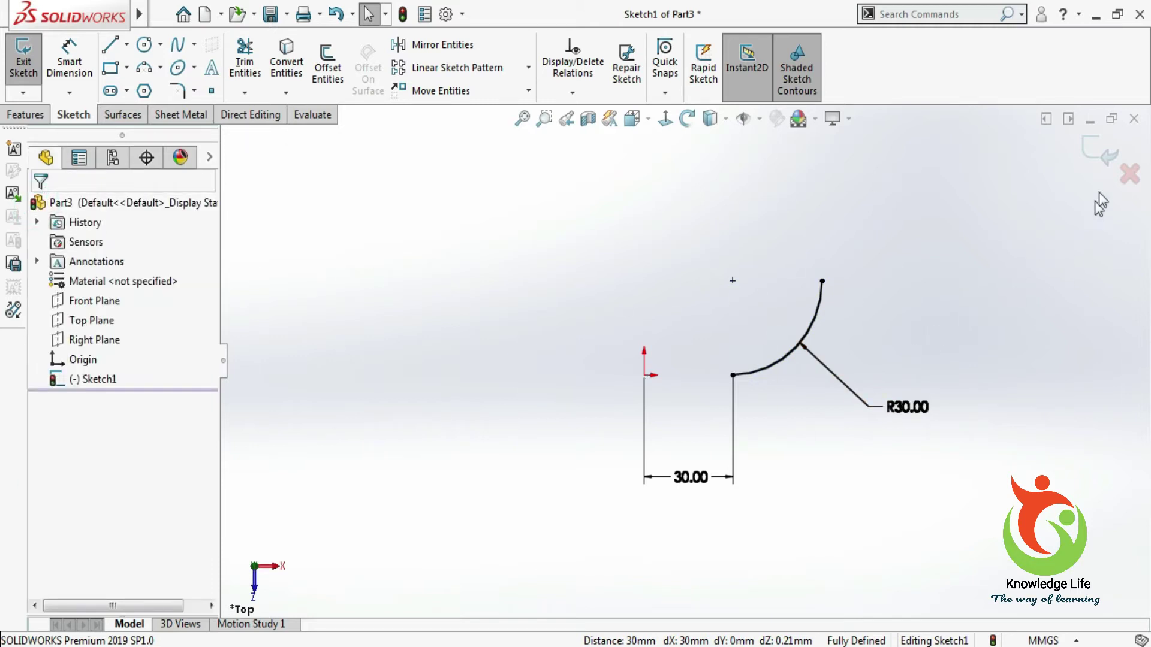
click(1086, 157)
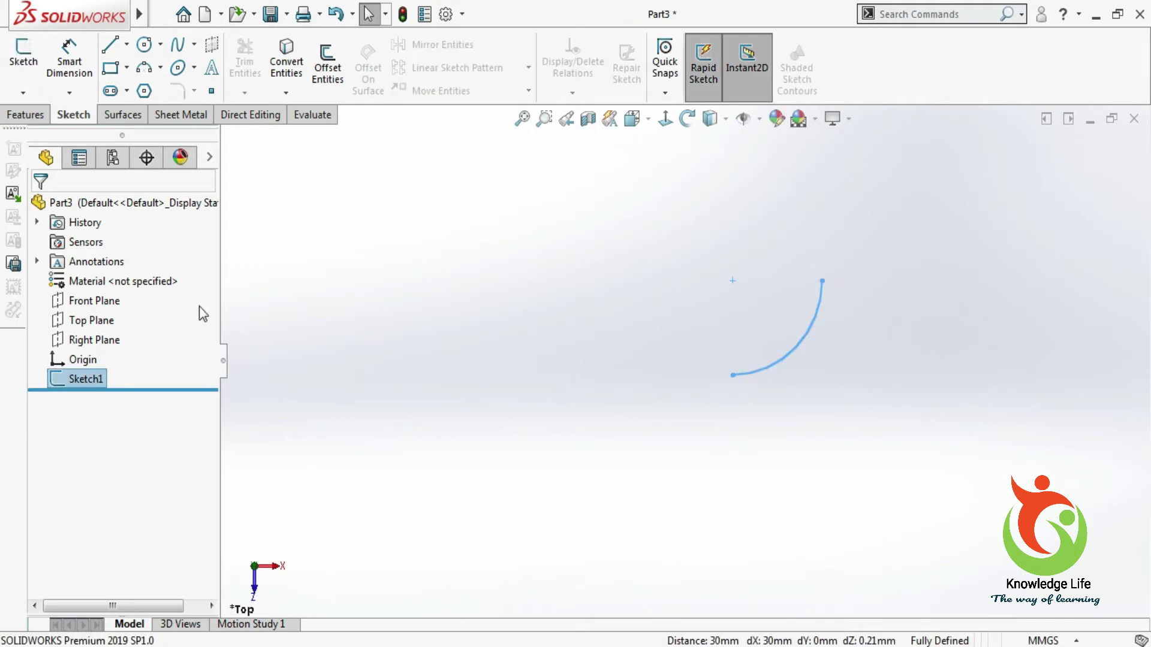
- Start a sketch on the Right Plane and draw a three-point arc of about 33 mm radius from above the origin down to the first sketch's level
click(107, 340)
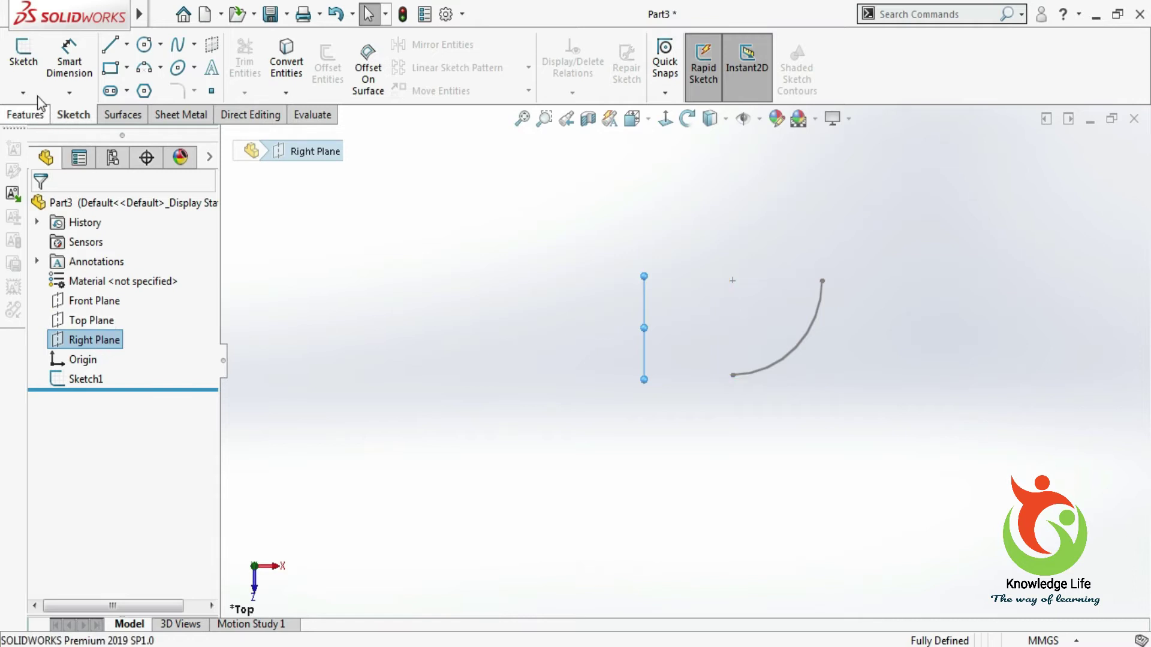
click(23, 57)
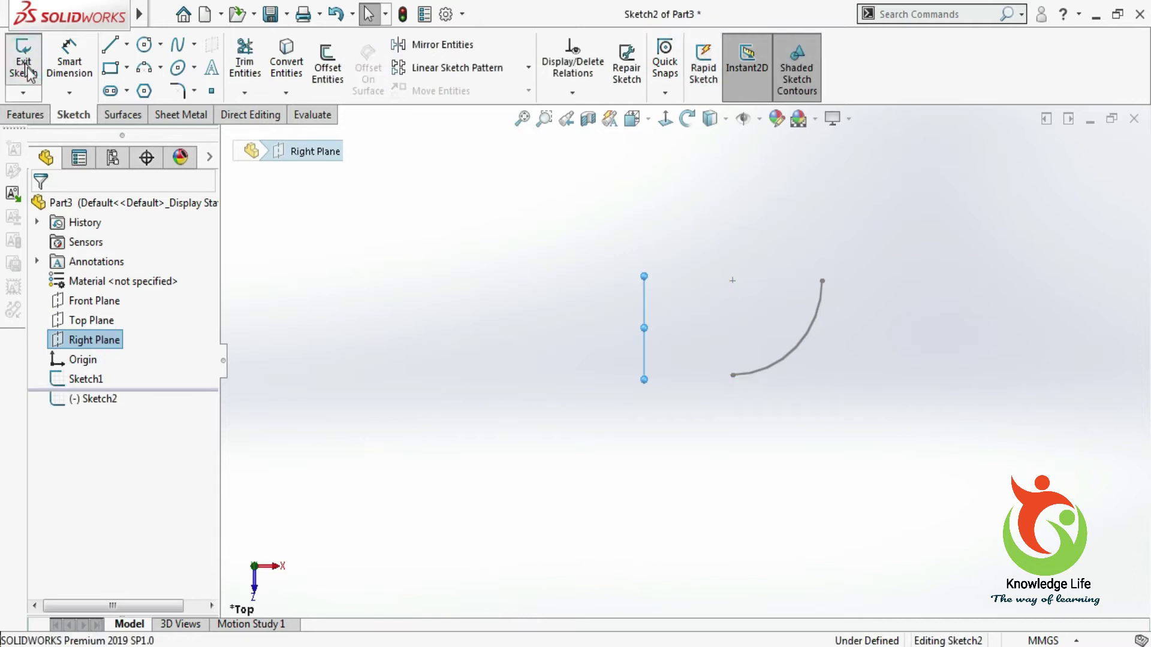
click(665, 118)
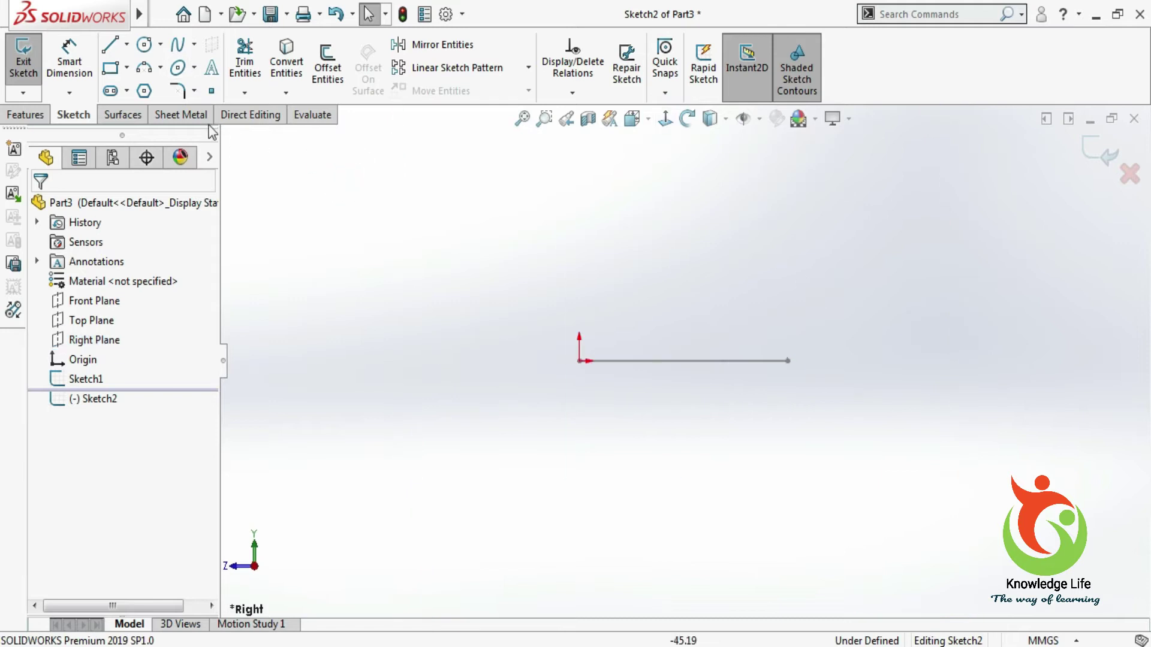
click(147, 69)
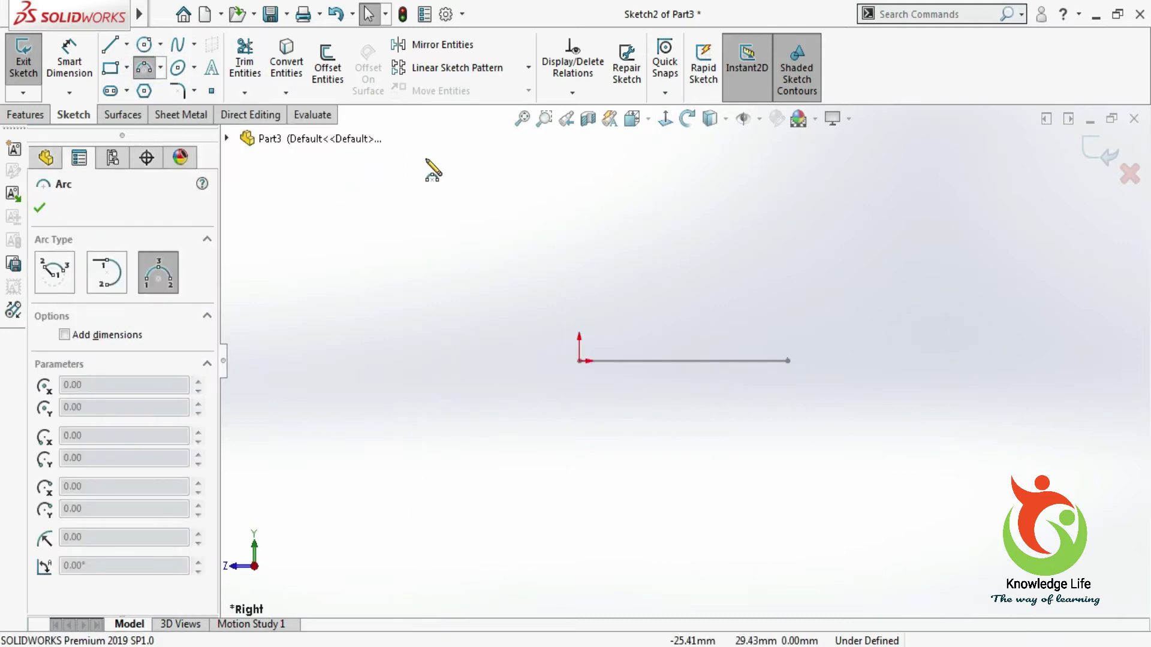
click(579, 167)
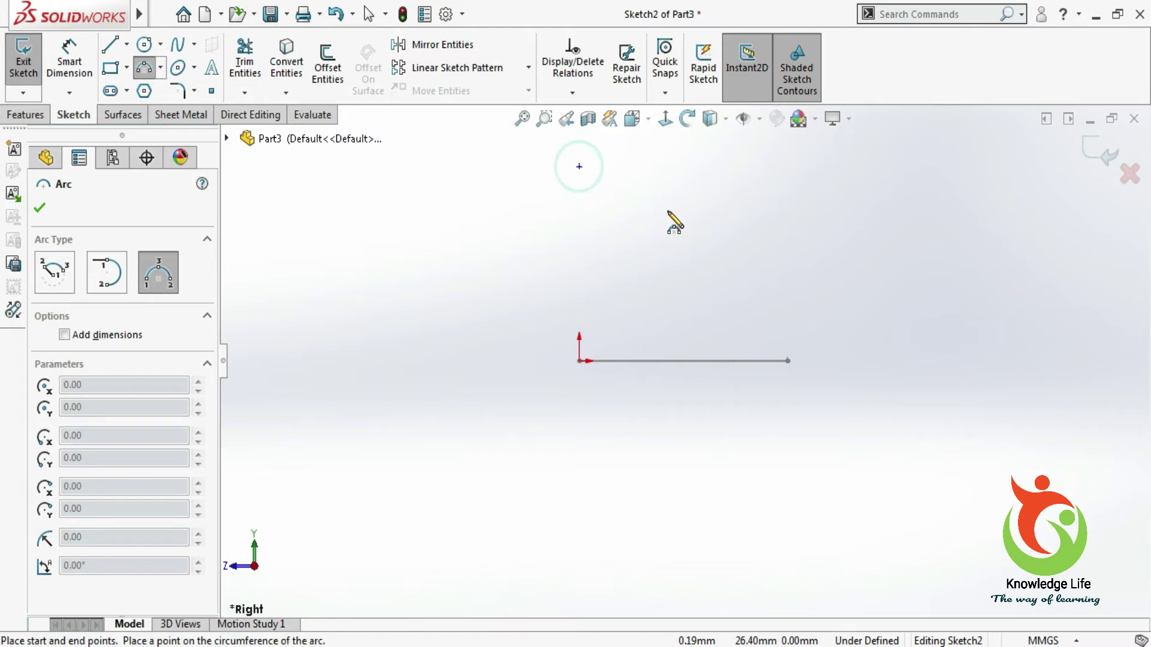
click(810, 361)
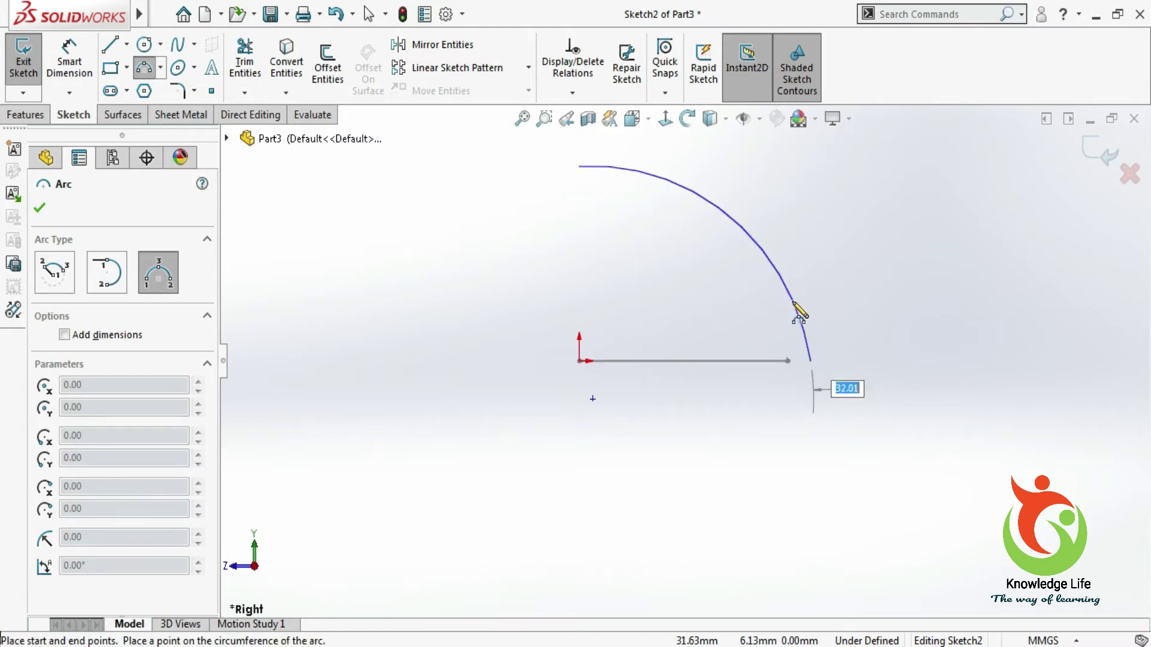
click(791, 304)
key(Escape)
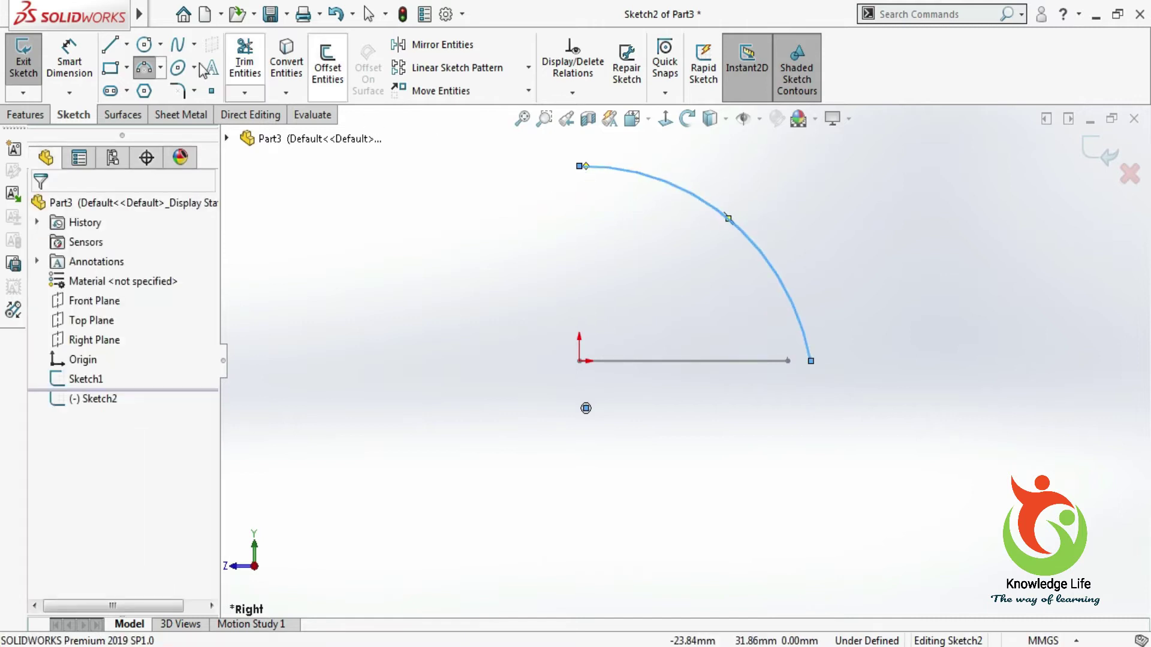
- Dimension the new arc's radius as 30 mm
click(70, 54)
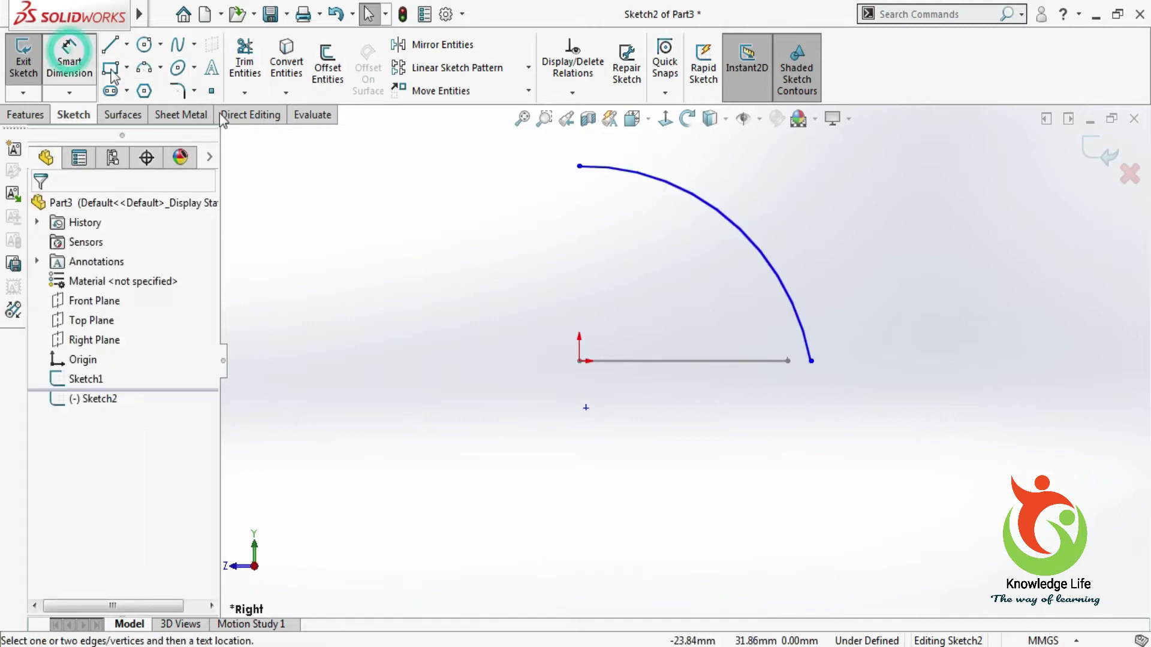
click(752, 239)
click(783, 208)
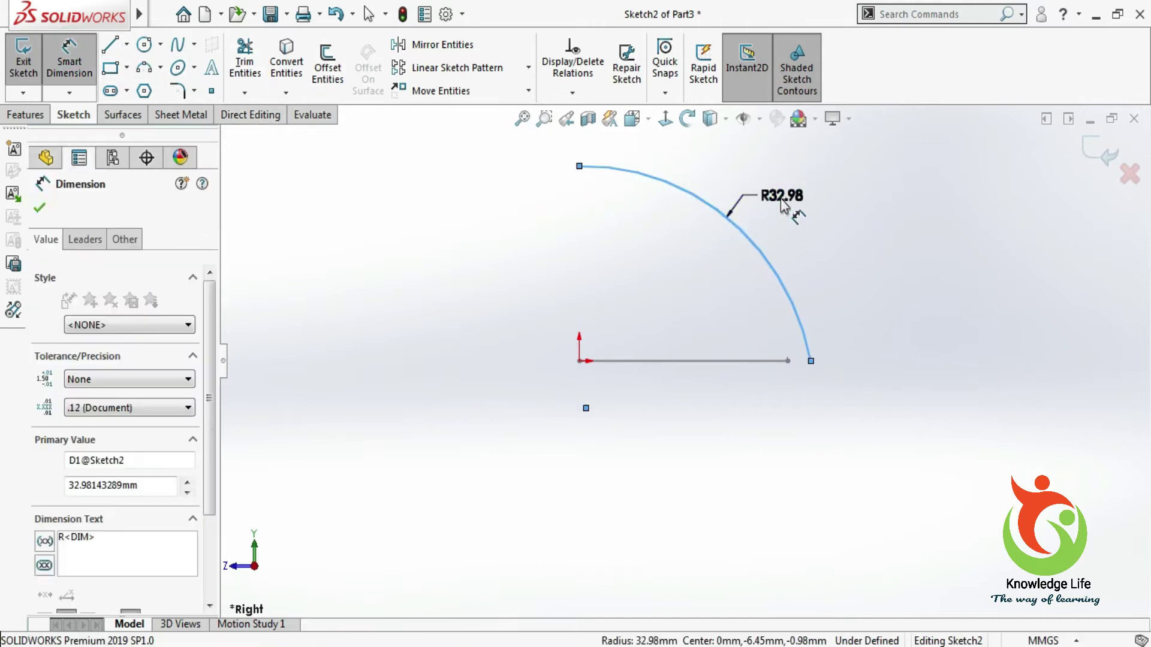
text(30)
key(Return)
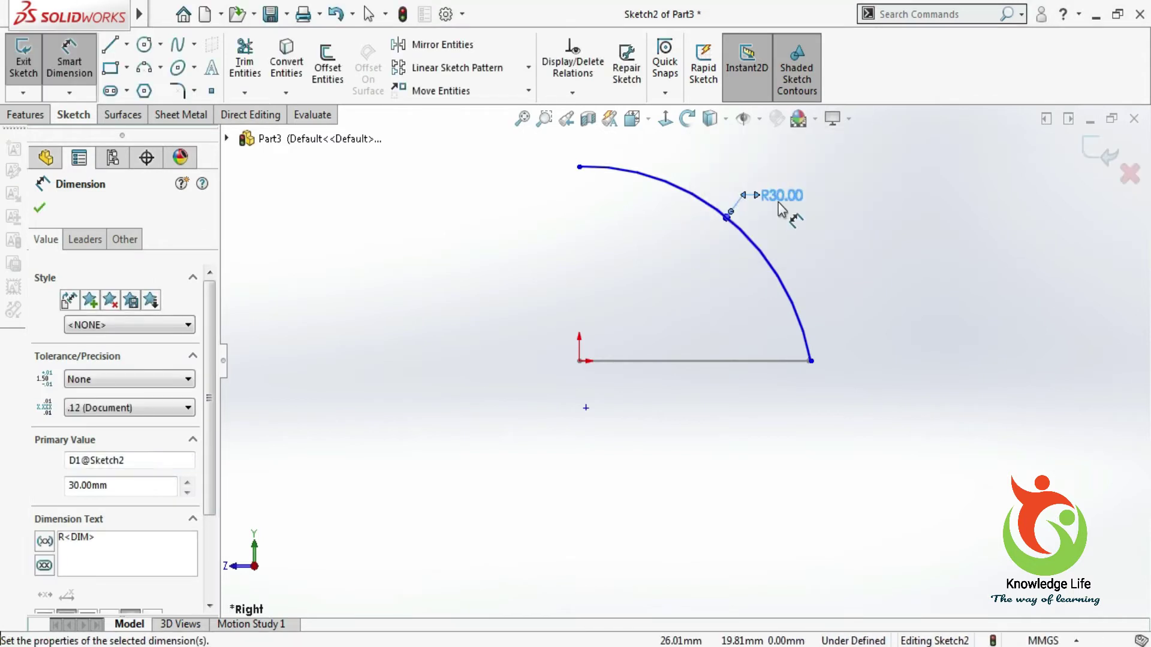
key(Escape)
key(Escape)
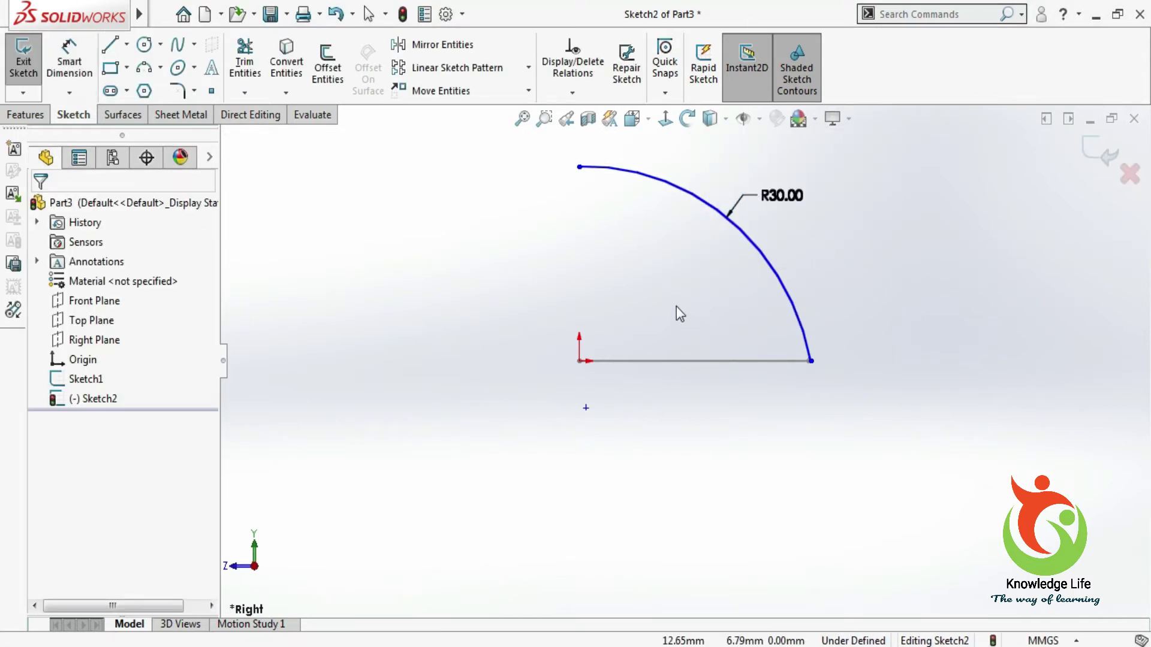
- Add a Vertical relation between the arc's upper endpoint and its centre point in the Right Plane sketch
click(580, 167)
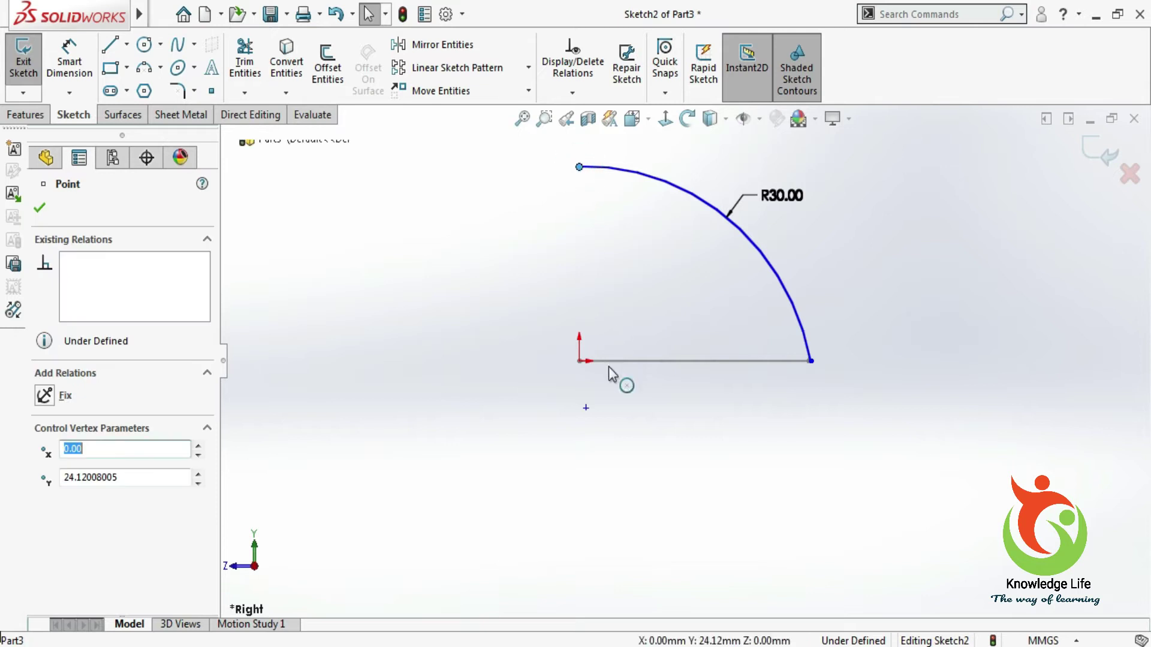
ctrl+click(586, 409)
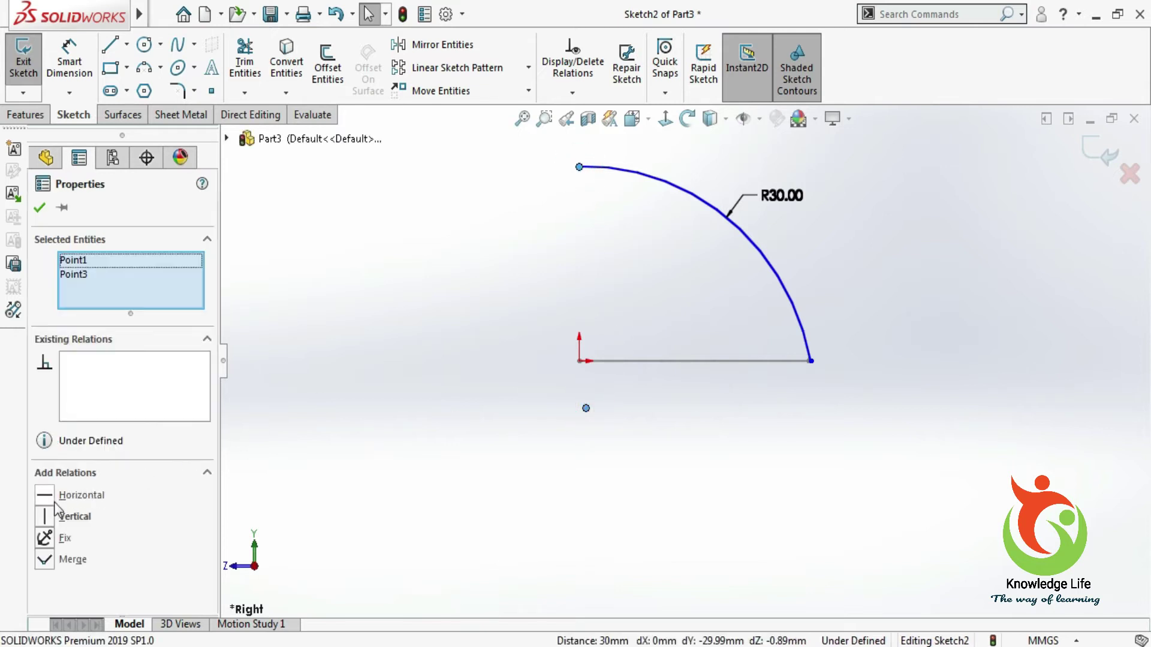
click(45, 517)
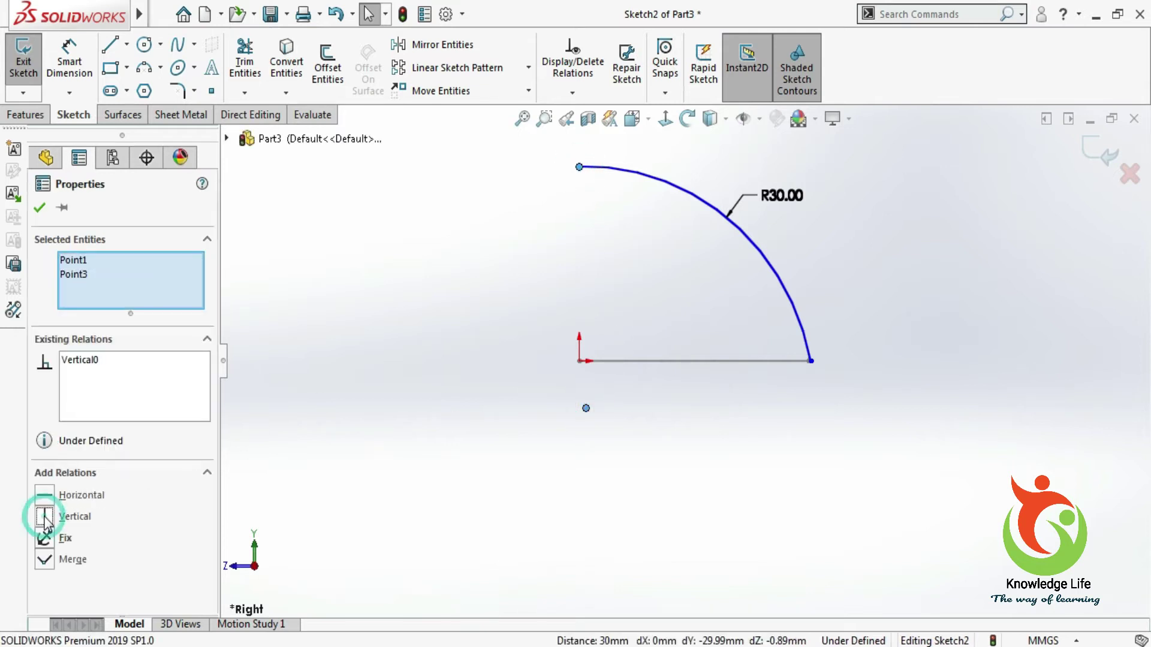
click(40, 207)
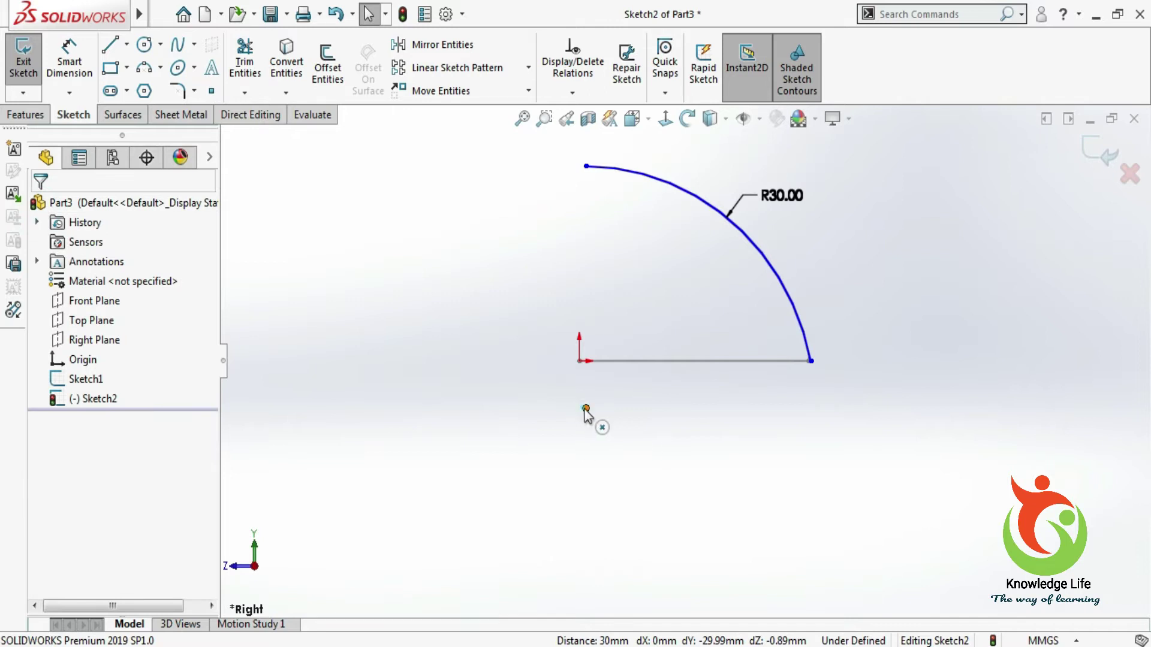
- Add a Horizontal relation between the arc's centre point and its lower endpoint in the Right Plane sketch
click(586, 409)
ctrl+click(813, 364)
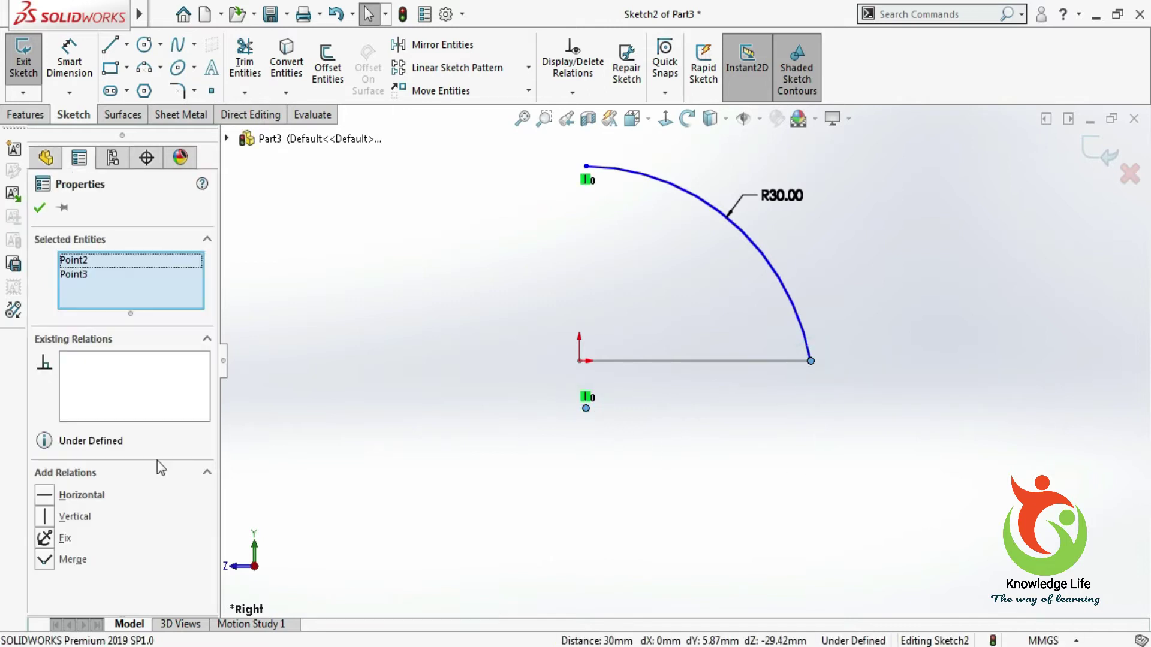
click(45, 497)
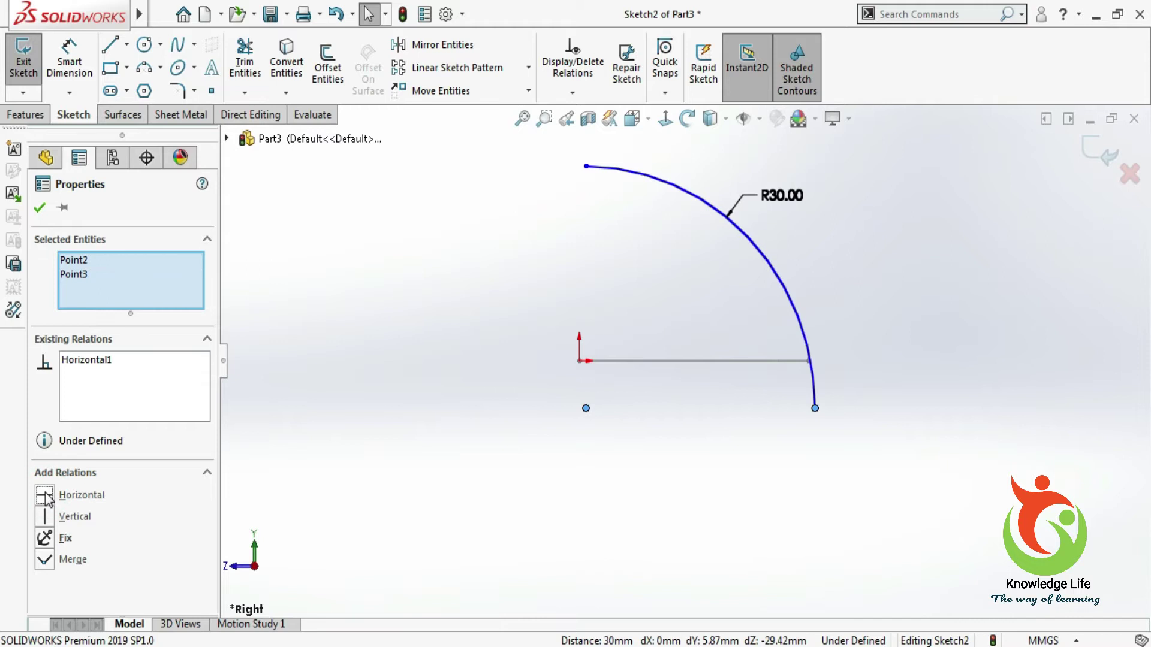
click(40, 208)
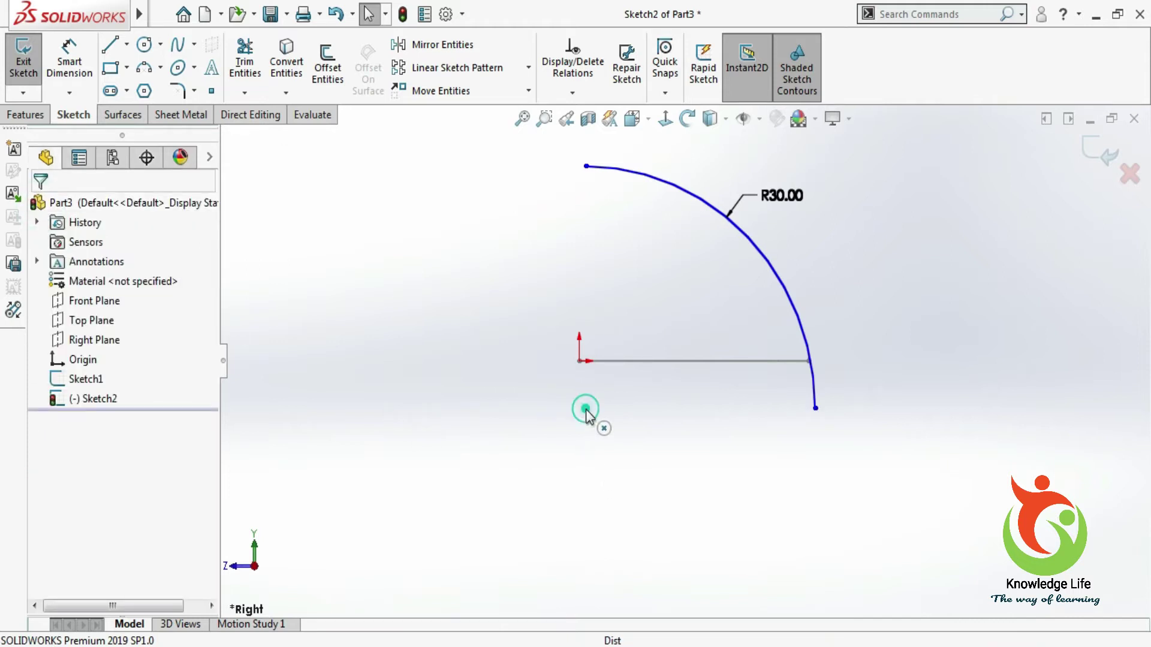
- Make the arc's centre point Coincident with the origin and exit the sketch
click(587, 408)
ctrl+click(579, 361)
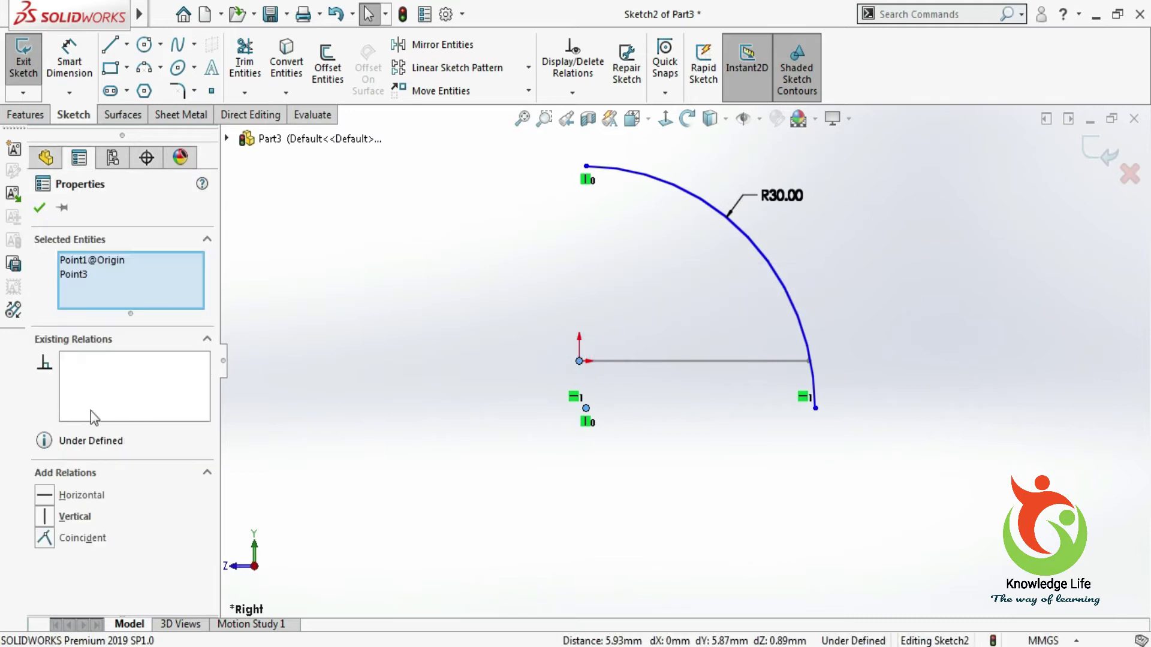
click(45, 539)
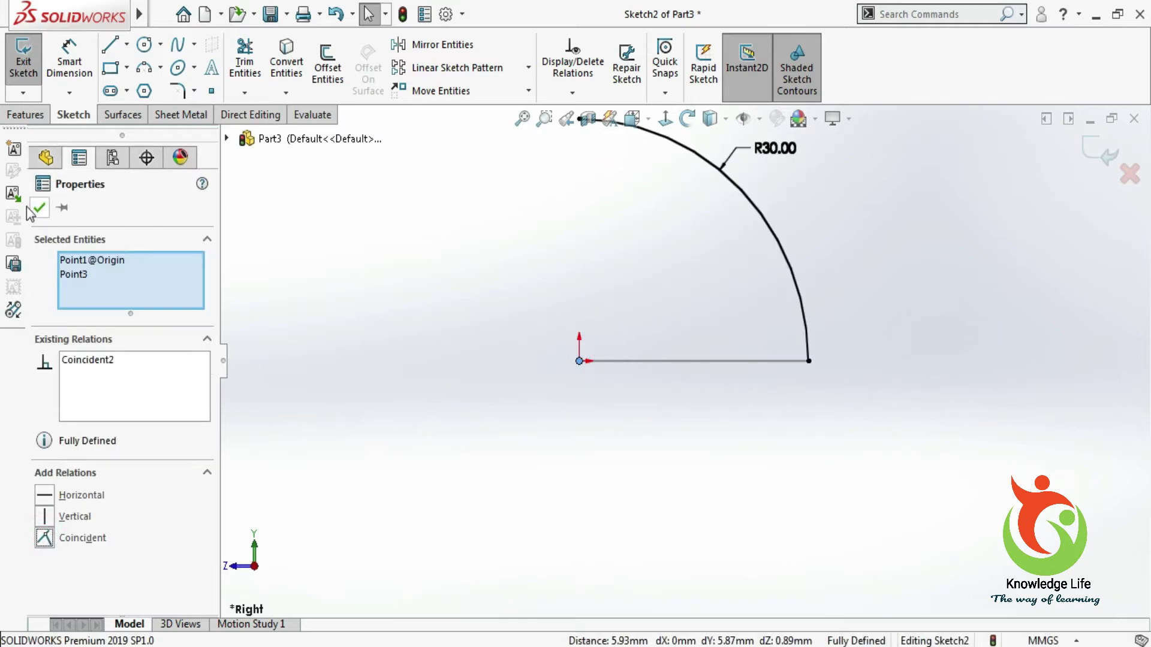
click(40, 209)
key(f)
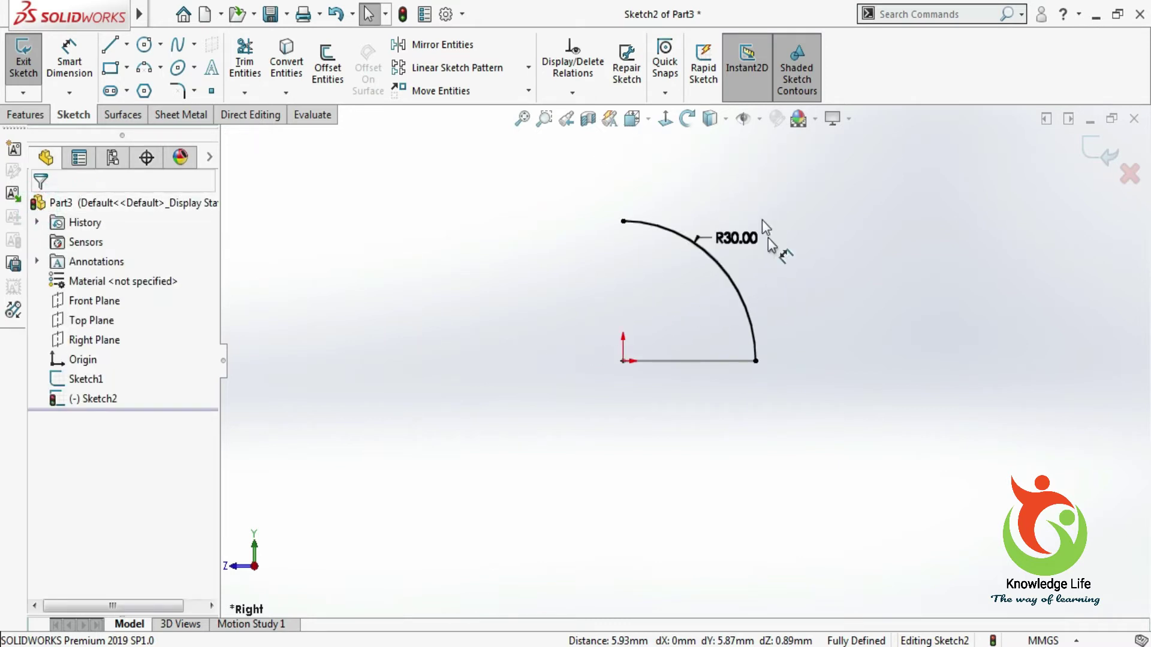
click(1101, 163)
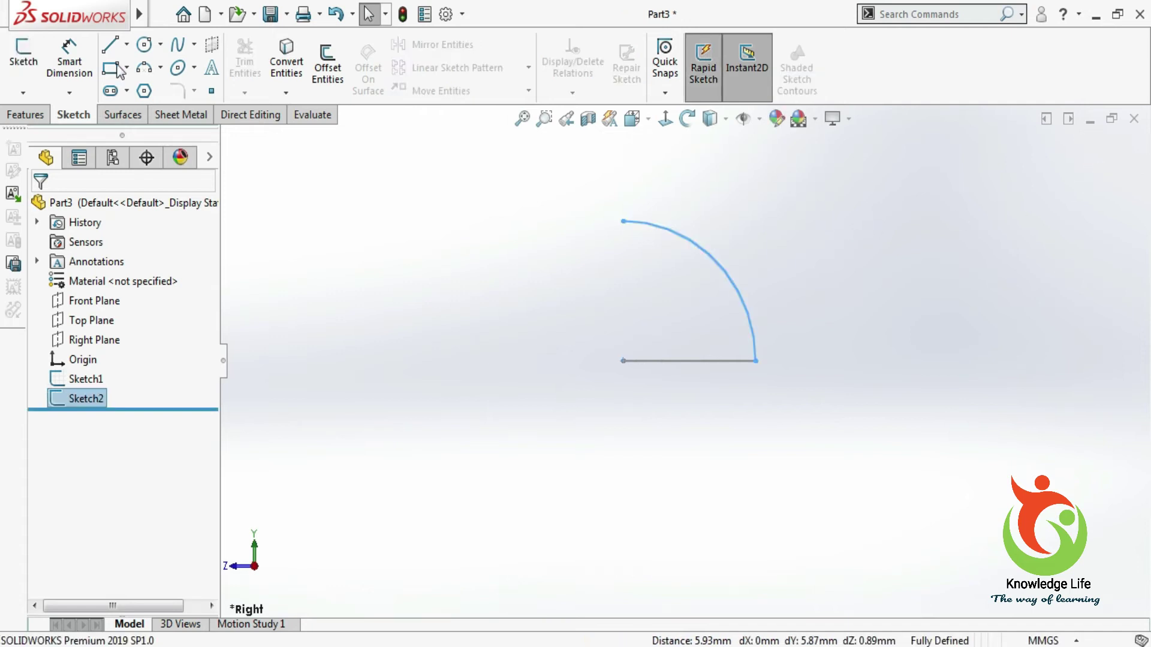
- Create a projected curve from Sketch2 and Sketch1 using the Sketch on sketch projection type
click(23, 117)
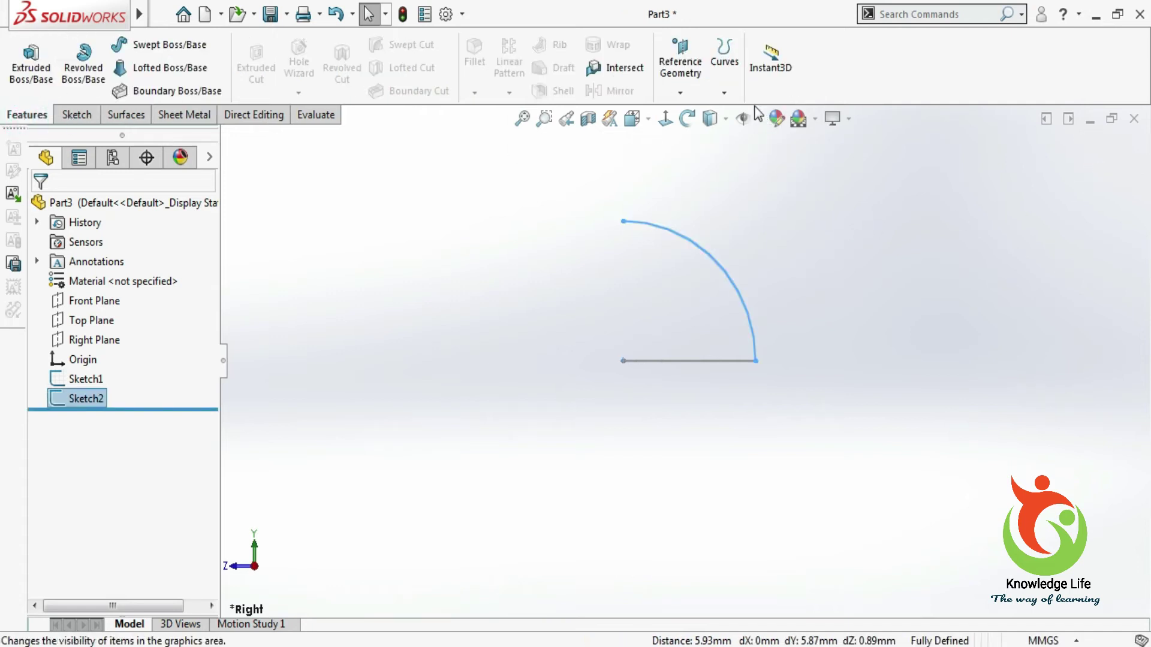
click(725, 93)
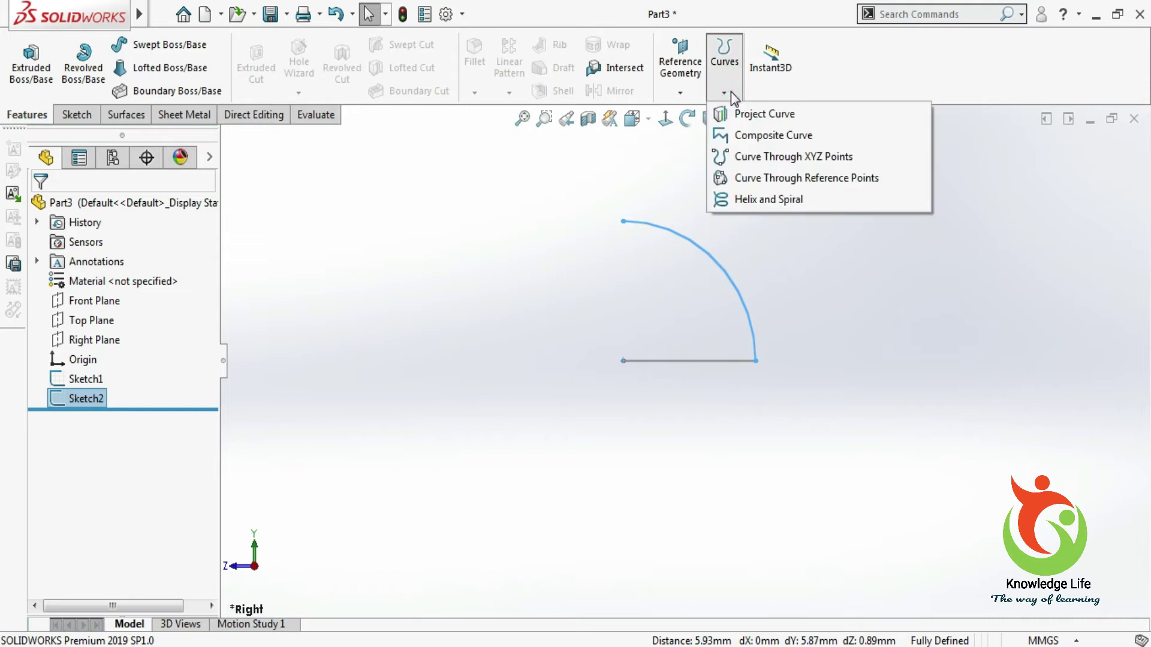
click(779, 121)
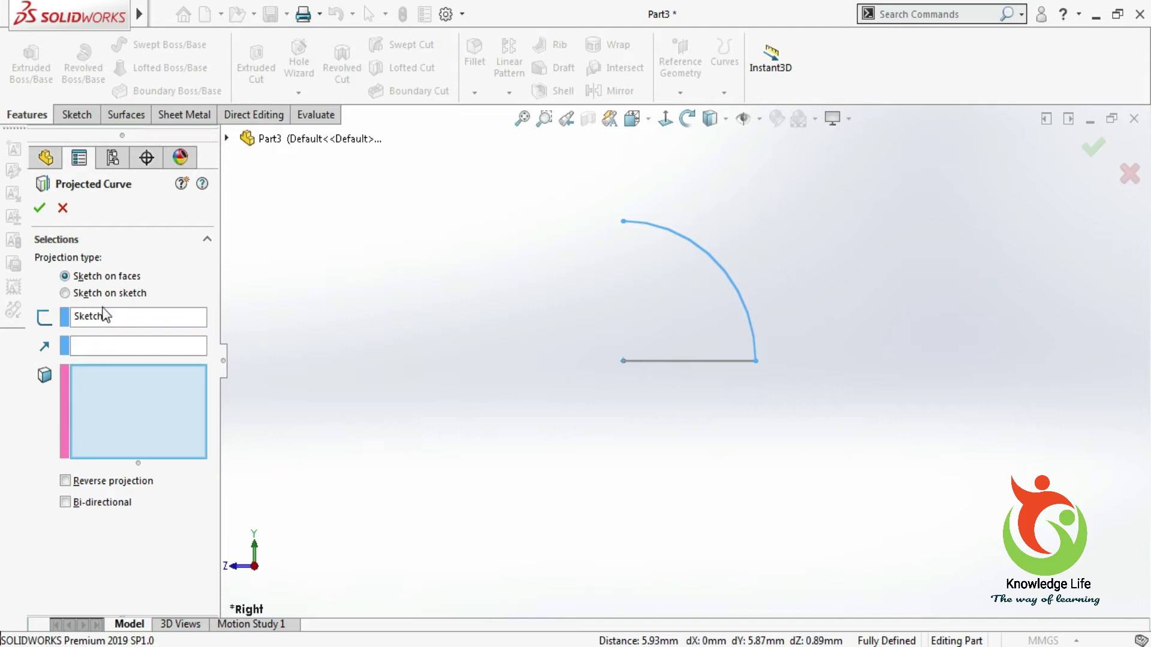
click(64, 293)
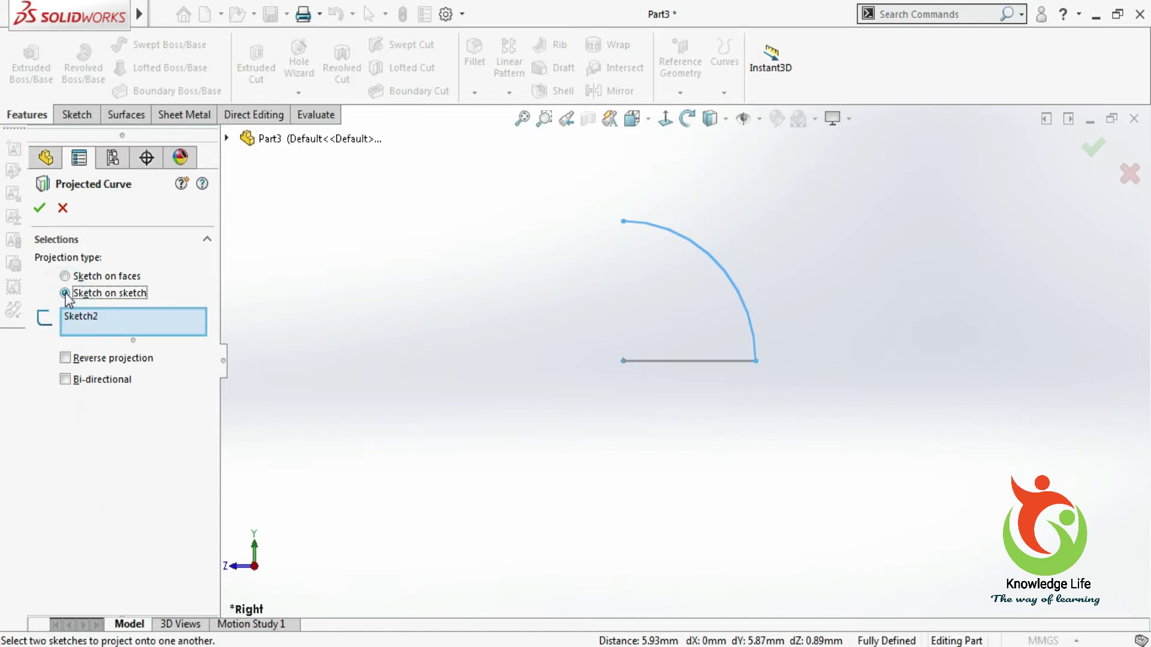
click(676, 364)
mouse_move(514, 301)
middle_down()
mouse_move(521, 349)
mouse_move(247, 321)
middle_up()
click(38, 208)
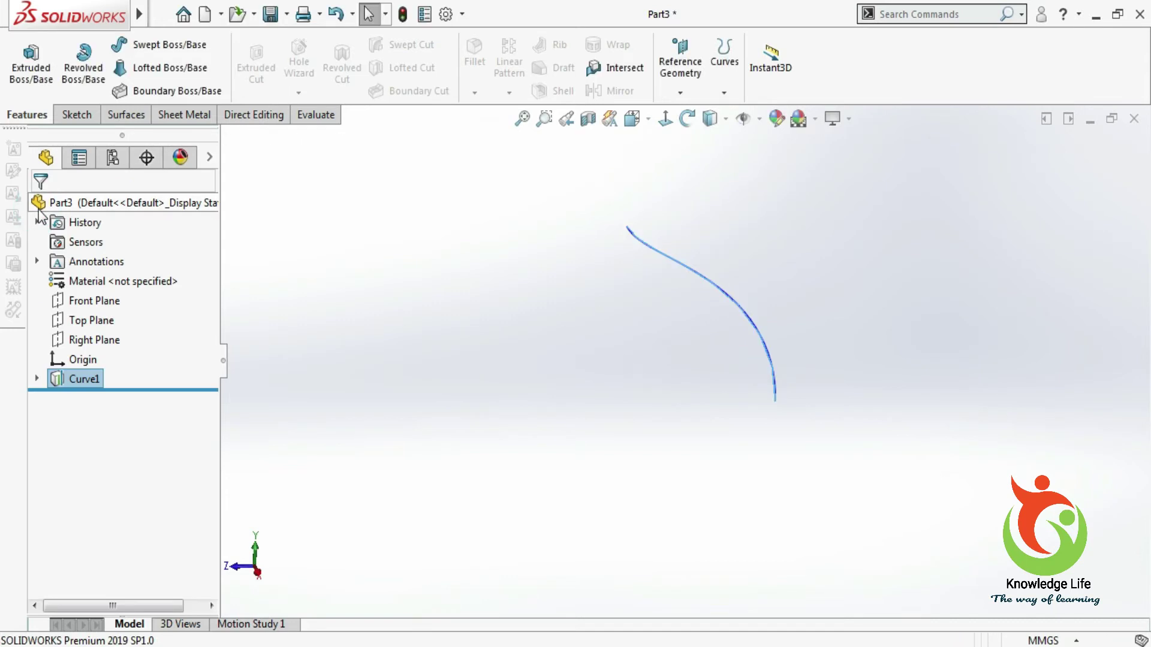
- Create a reference plane parallel to the Right Plane through the projected curve's lower endpoint
middle_drag(682, 169, 711, 255)
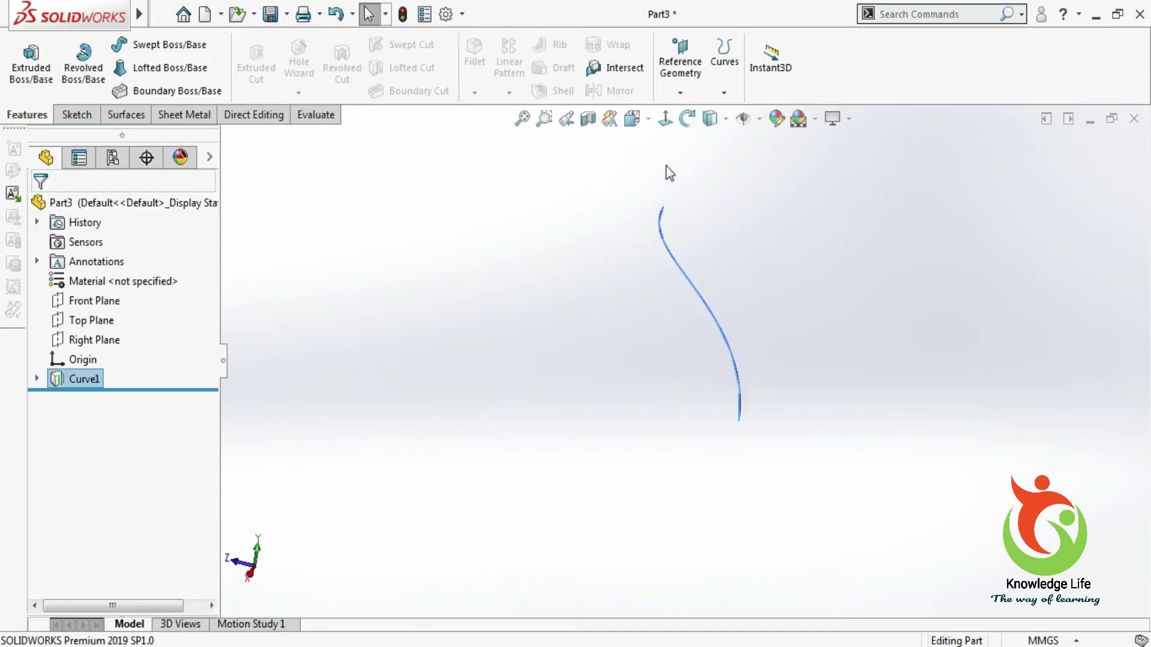
click(634, 120)
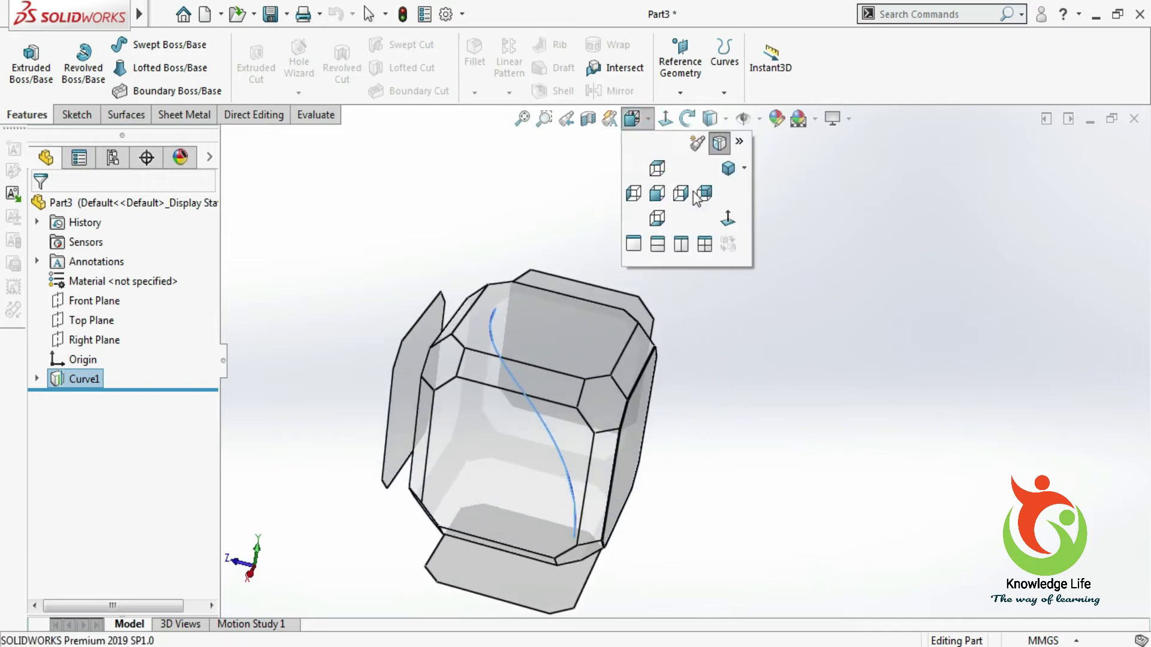
click(728, 170)
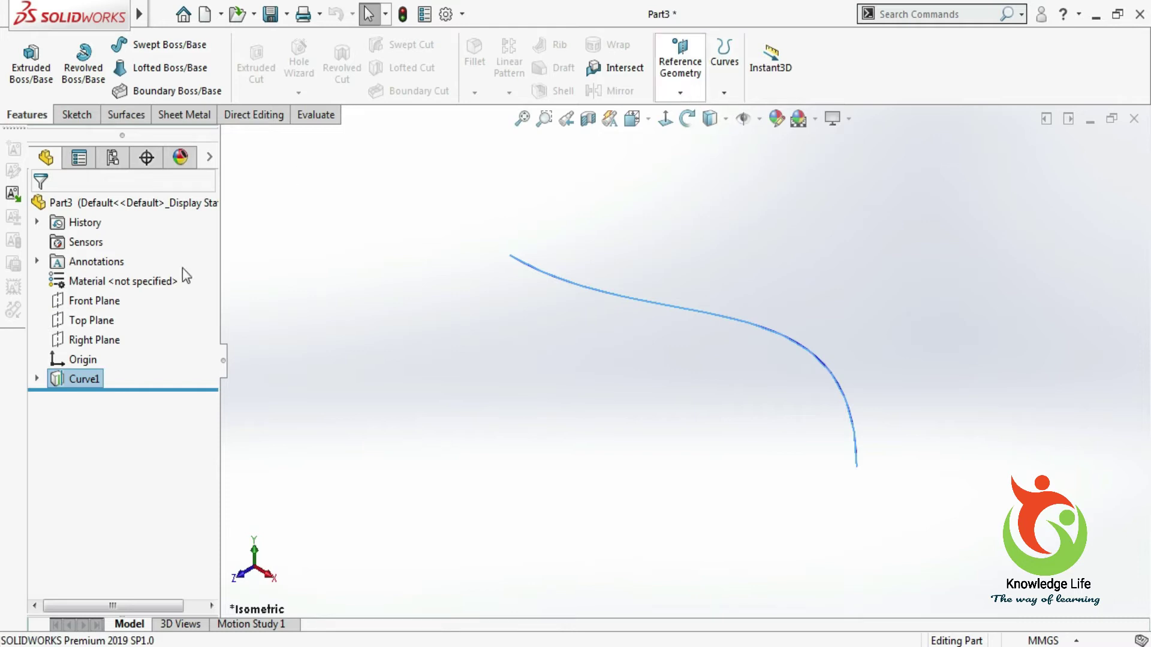
click(90, 340)
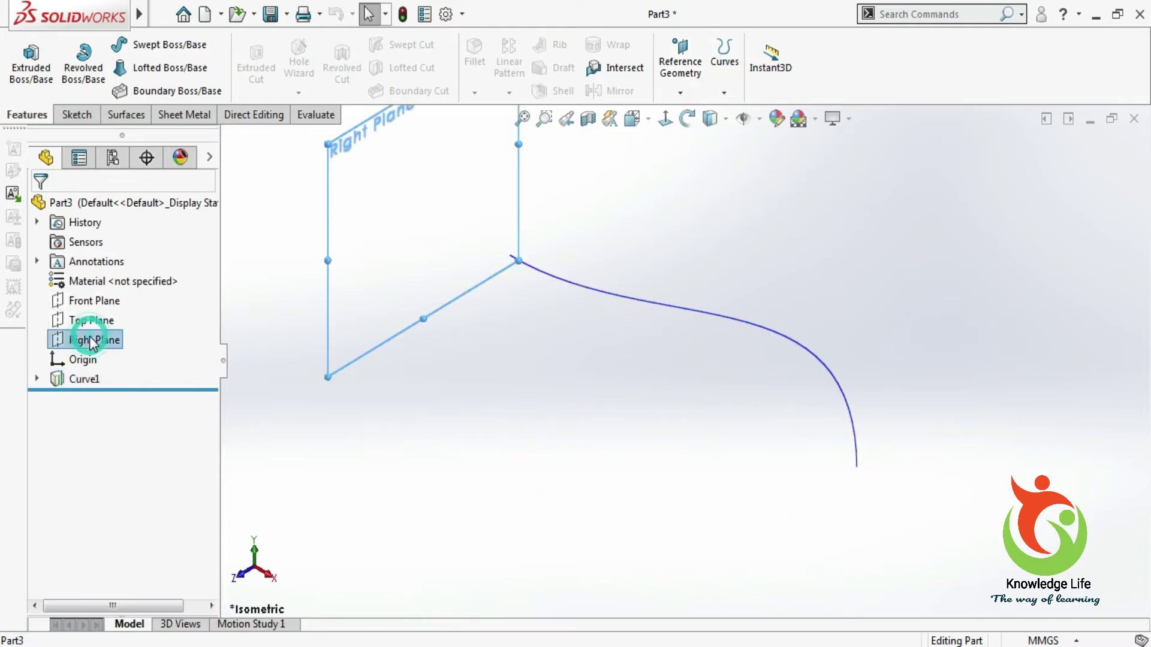
click(680, 93)
click(689, 114)
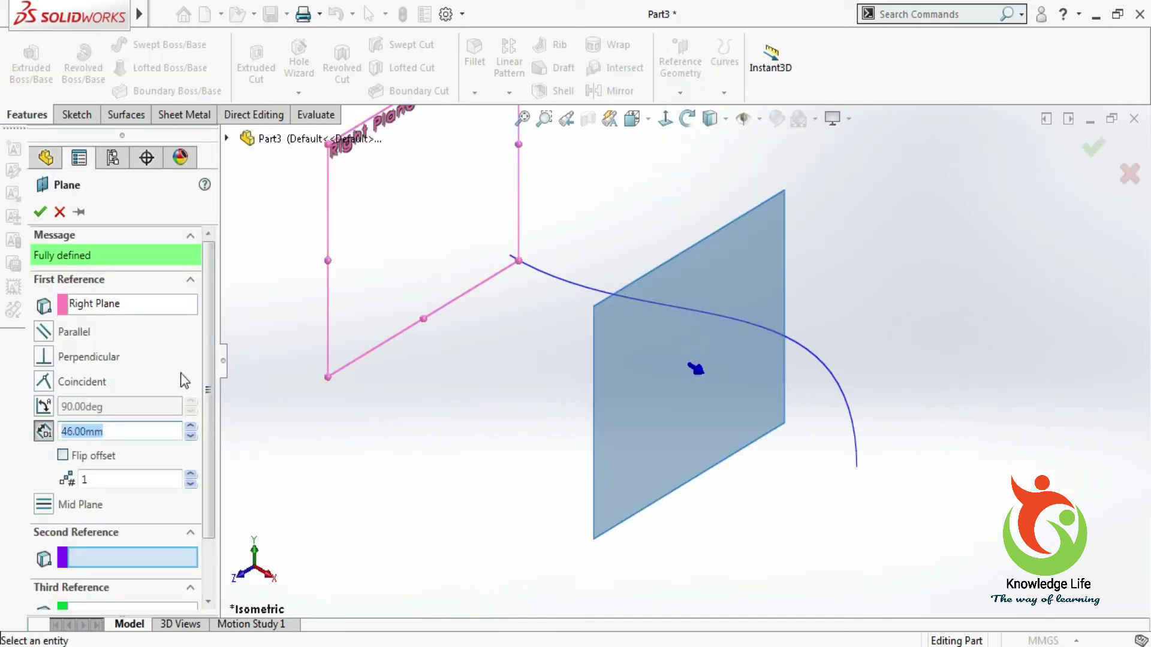
click(856, 468)
click(40, 212)
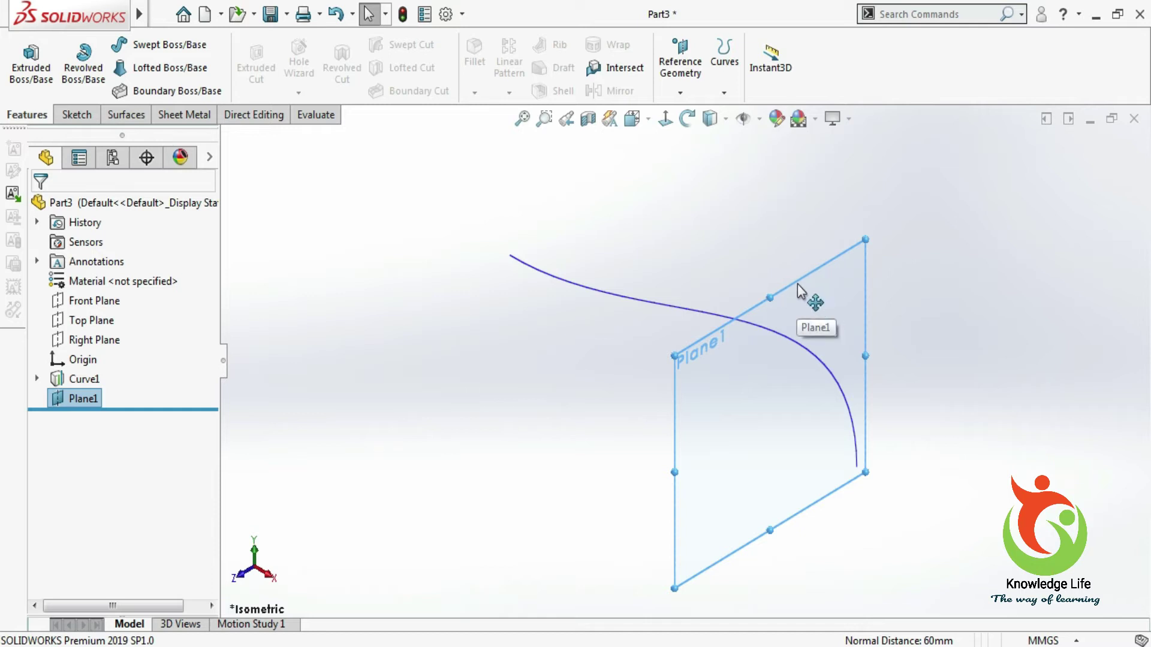
- Start a sketch on Plane1 and draw a circle about 25 mm in diameter centred on the origin
click(78, 115)
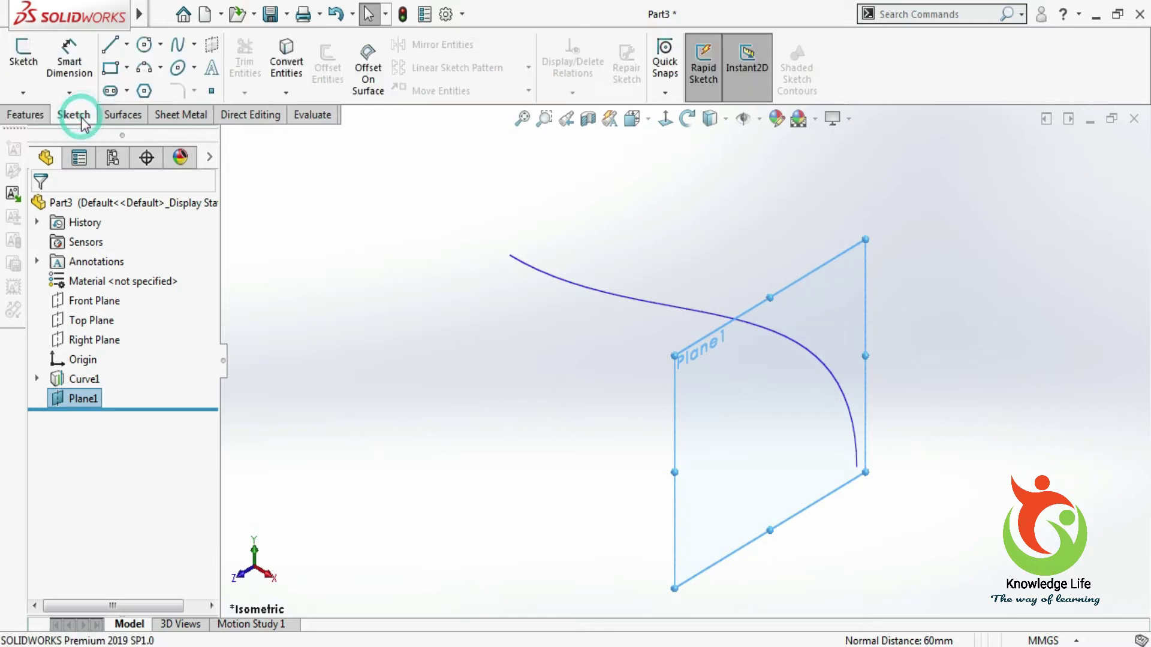
click(23, 60)
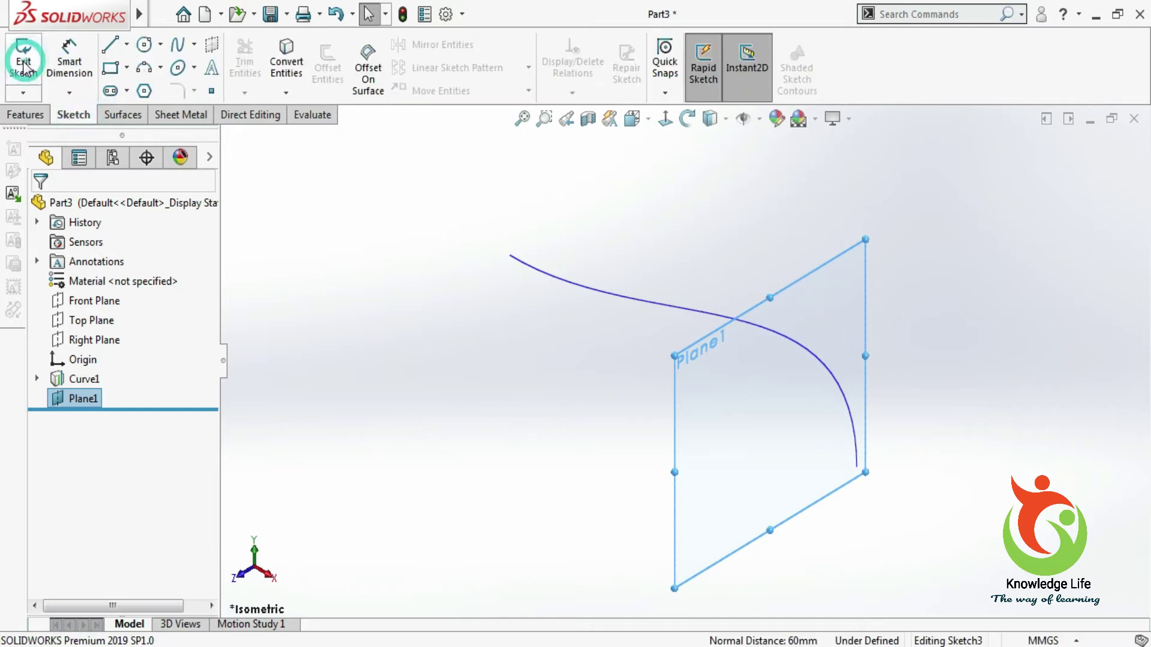
click(664, 118)
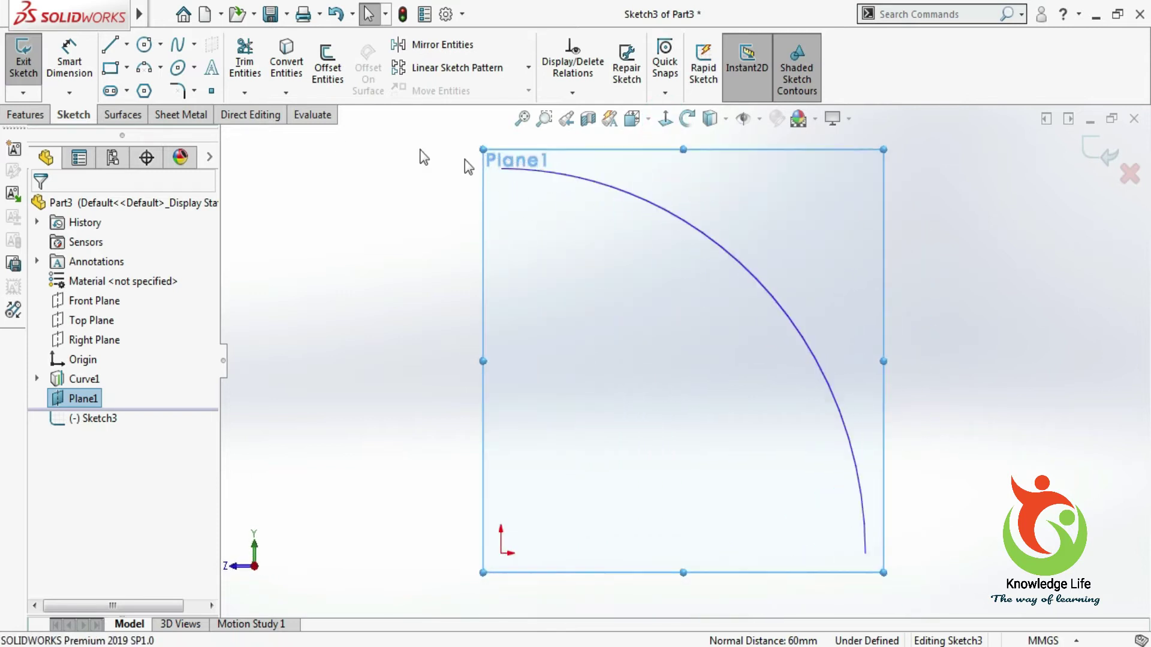
click(144, 45)
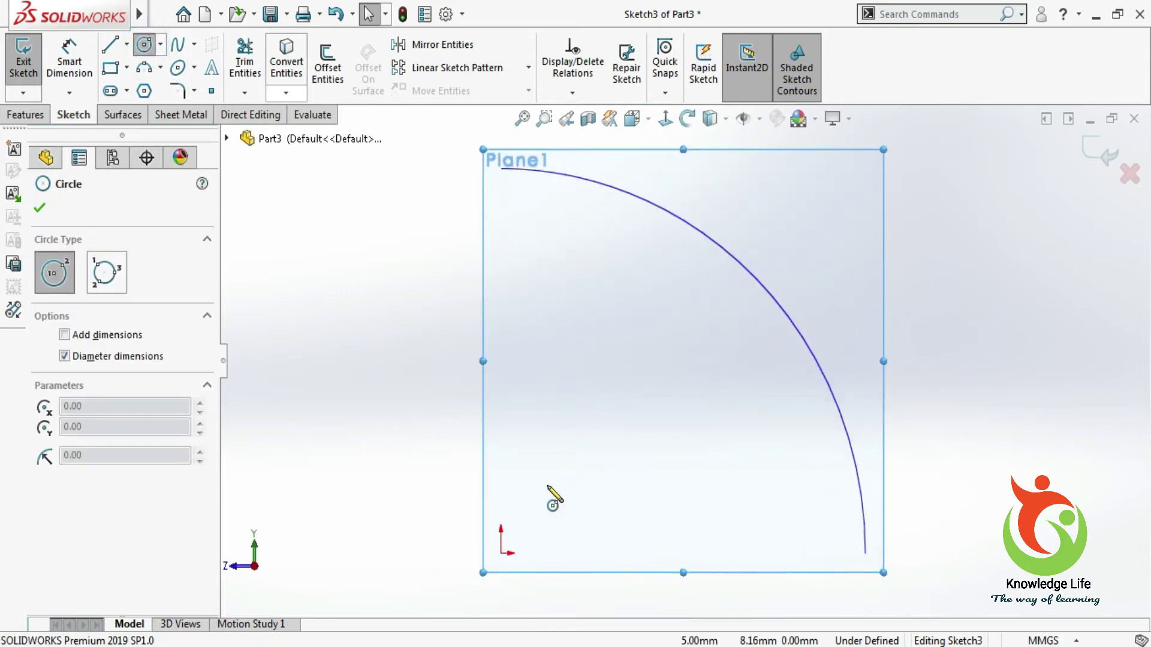
click(502, 551)
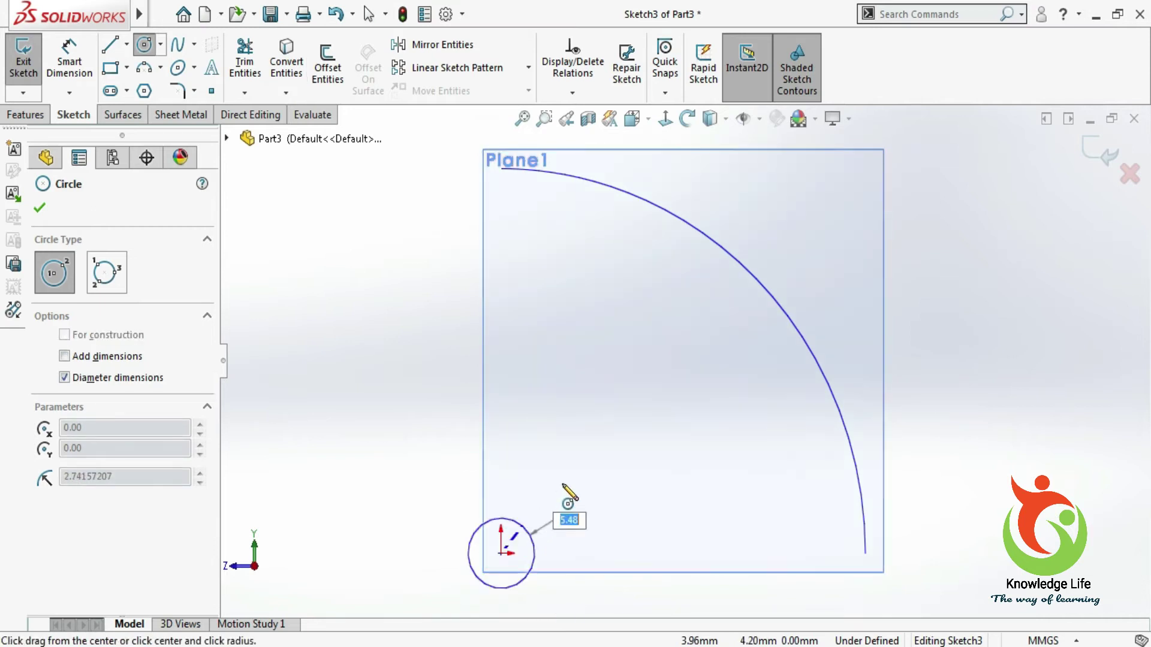
click(603, 430)
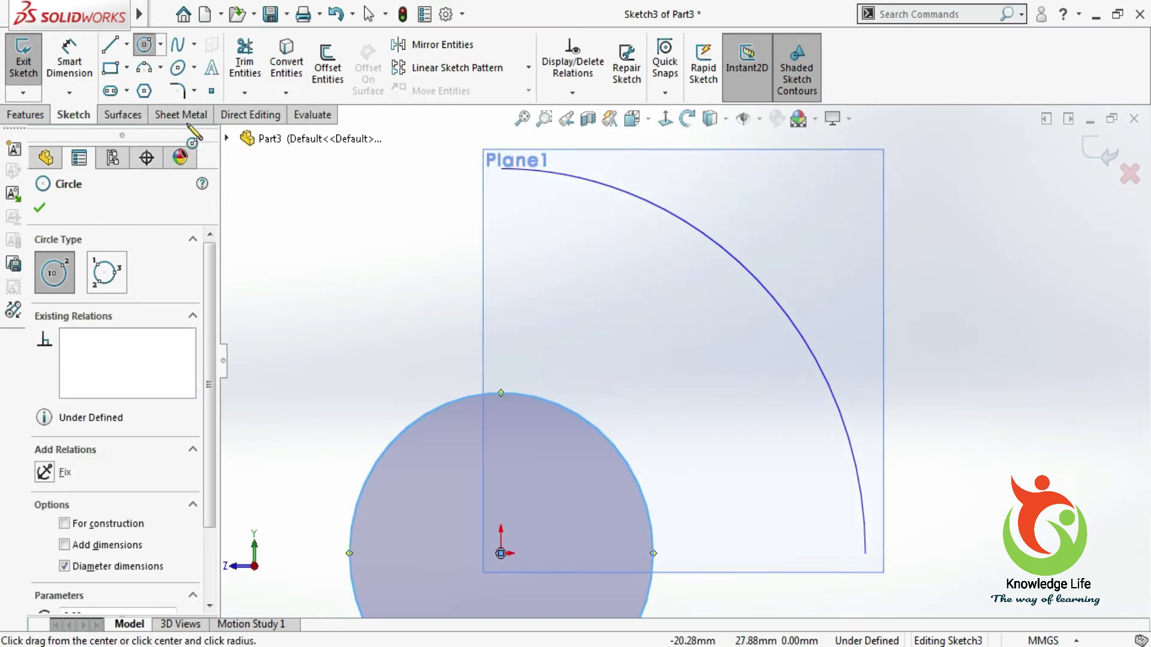
- Dimension the circle's diameter to 60 mm and exit the sketch
click(72, 63)
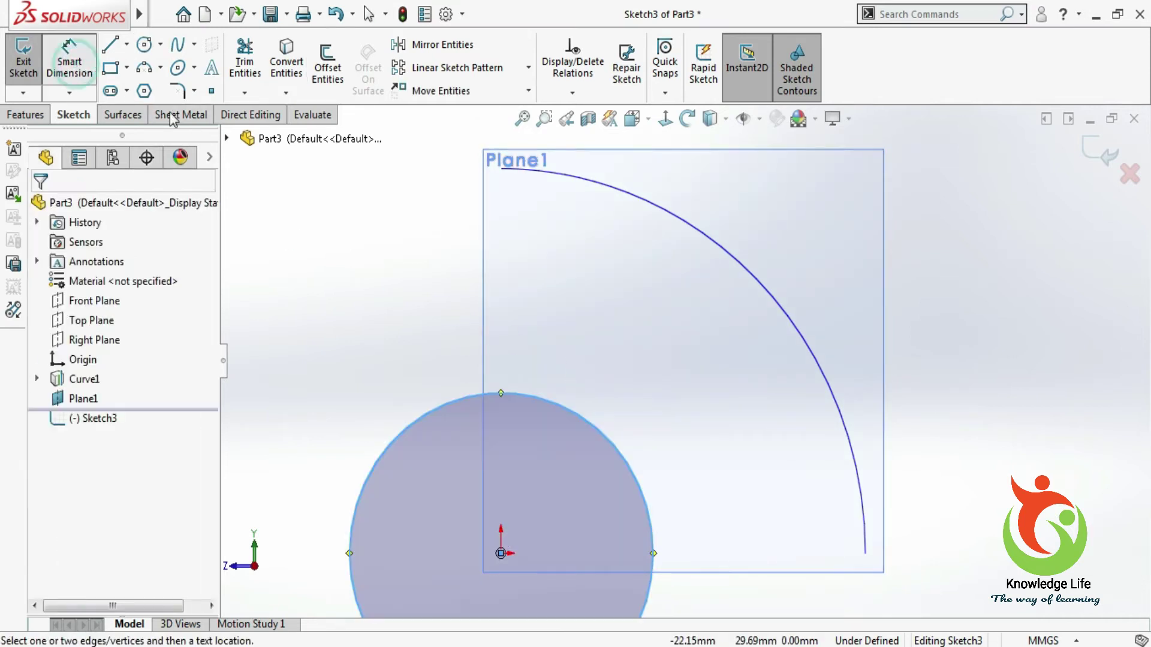
click(439, 415)
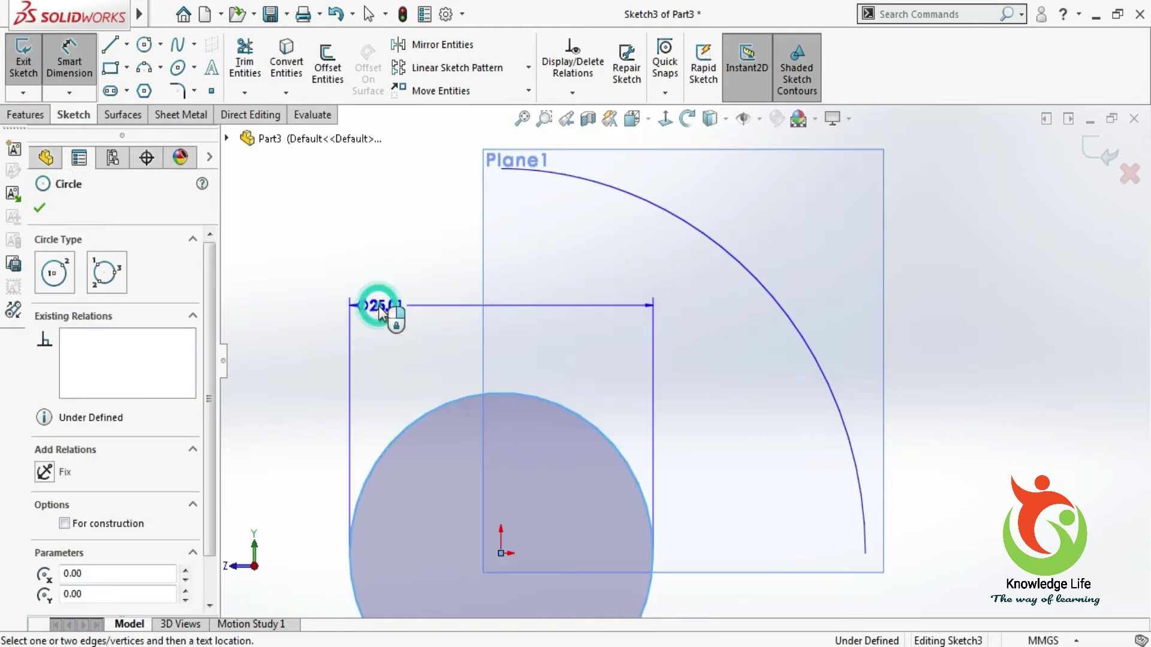
click(380, 313)
text(60)
key(Return)
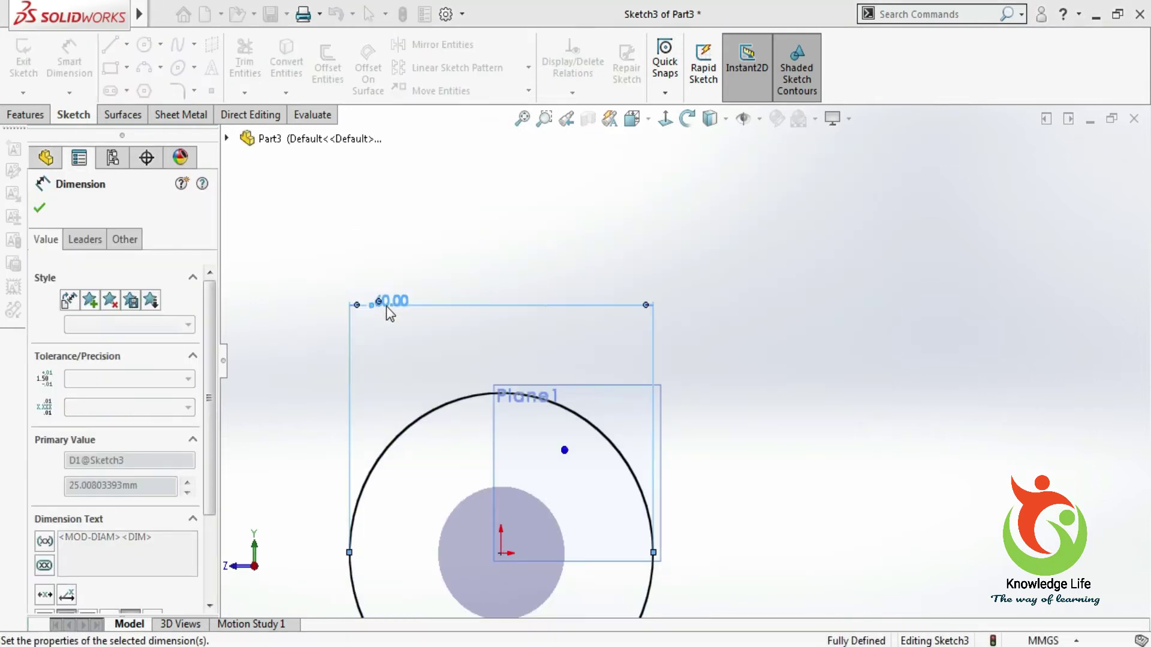
click(1096, 154)
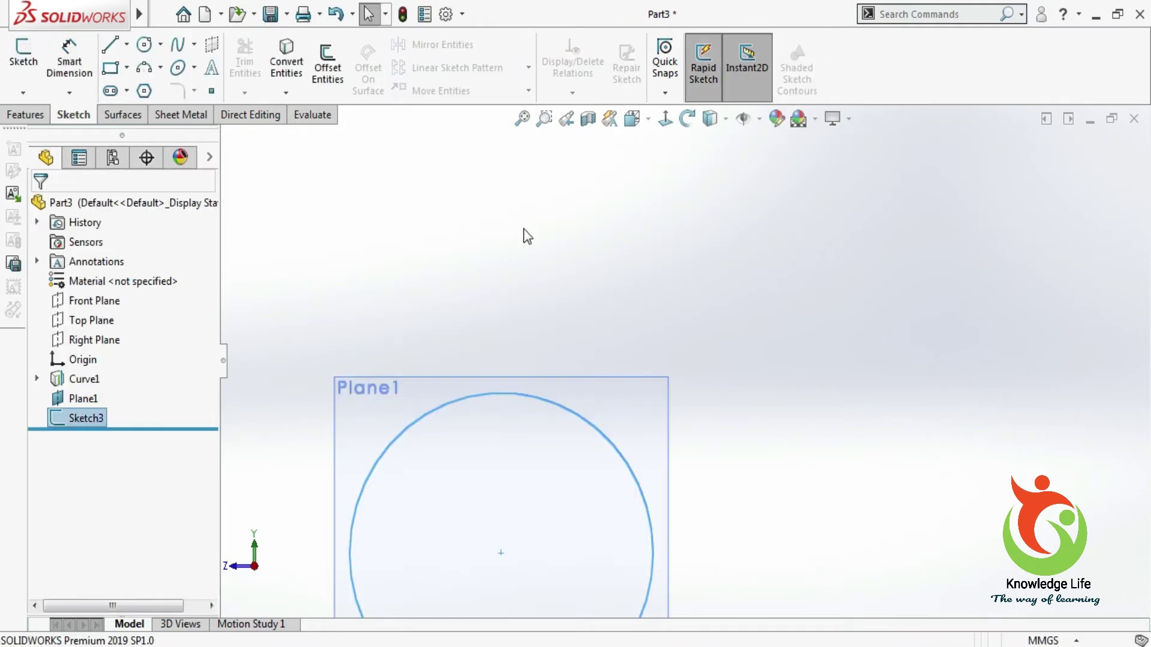
- Start a helix from the circle sketch, defined by Height and Pitch, with a height of 97 mm
middle_drag(526, 236, 616, 265)
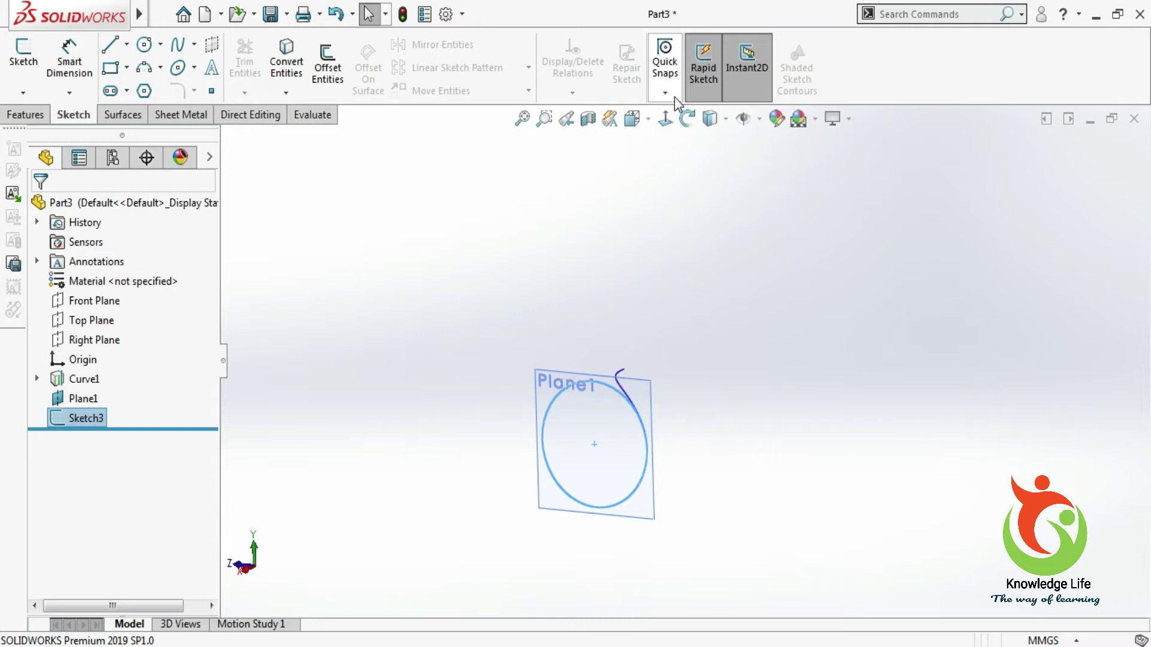
click(36, 114)
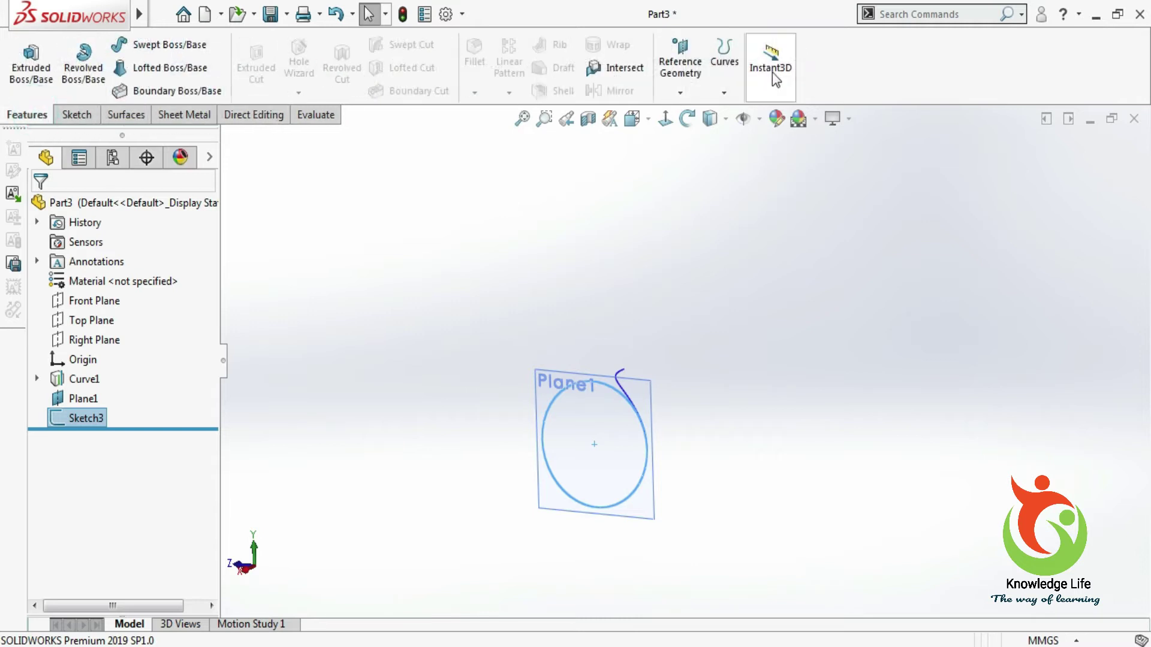
click(726, 93)
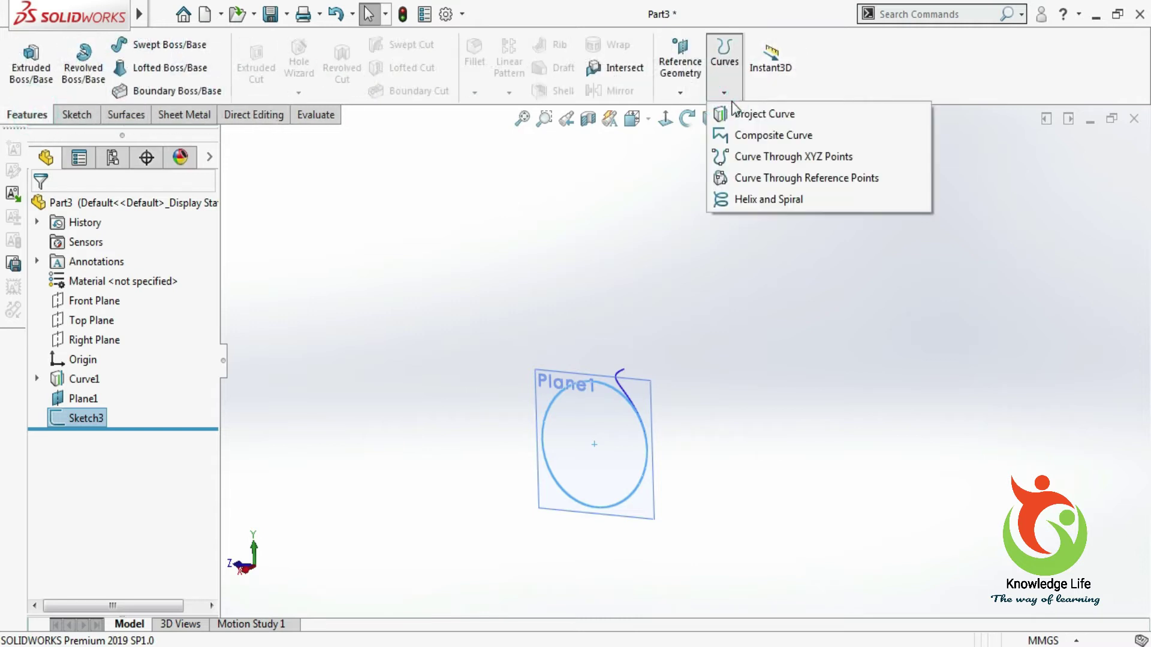
click(771, 200)
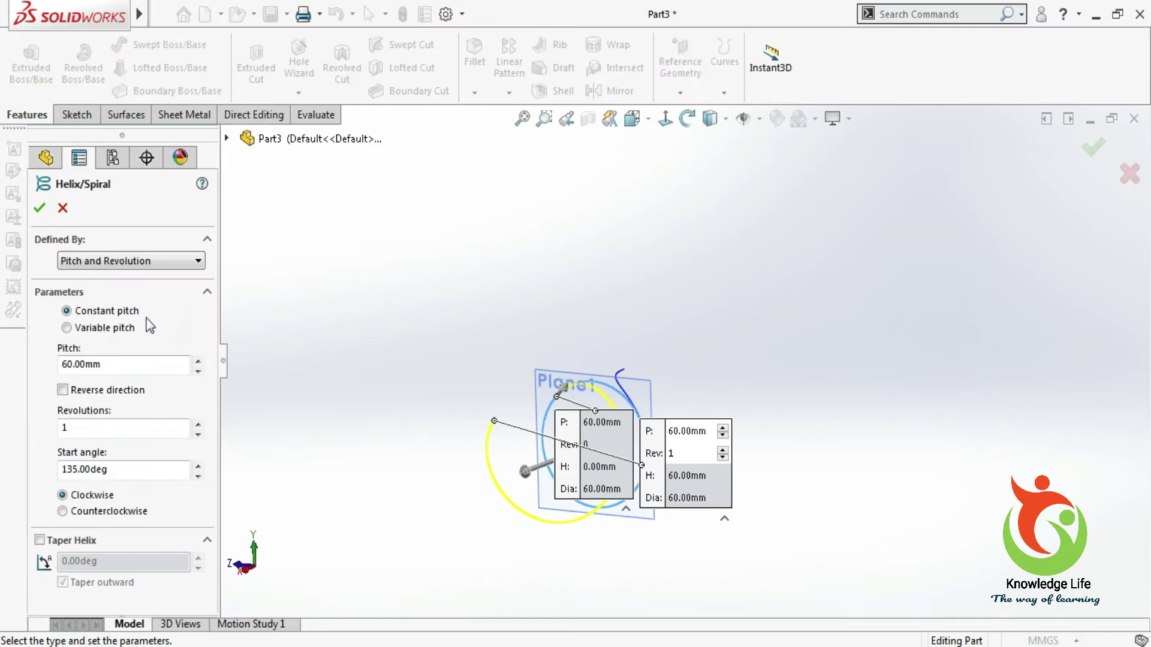
click(123, 264)
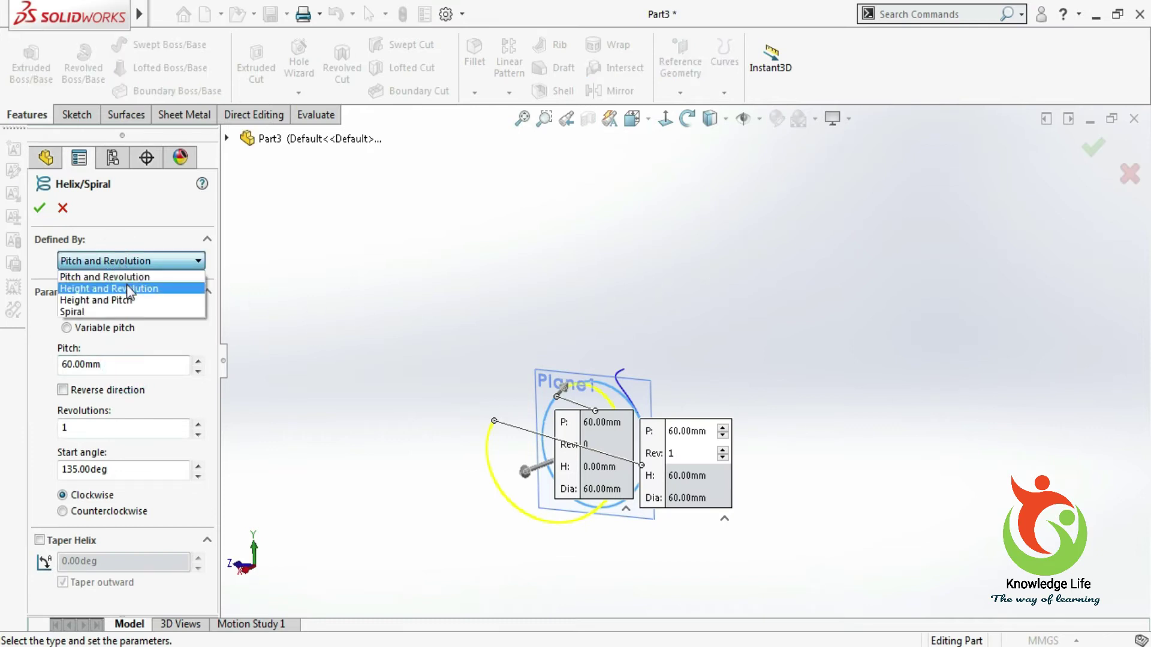
click(128, 300)
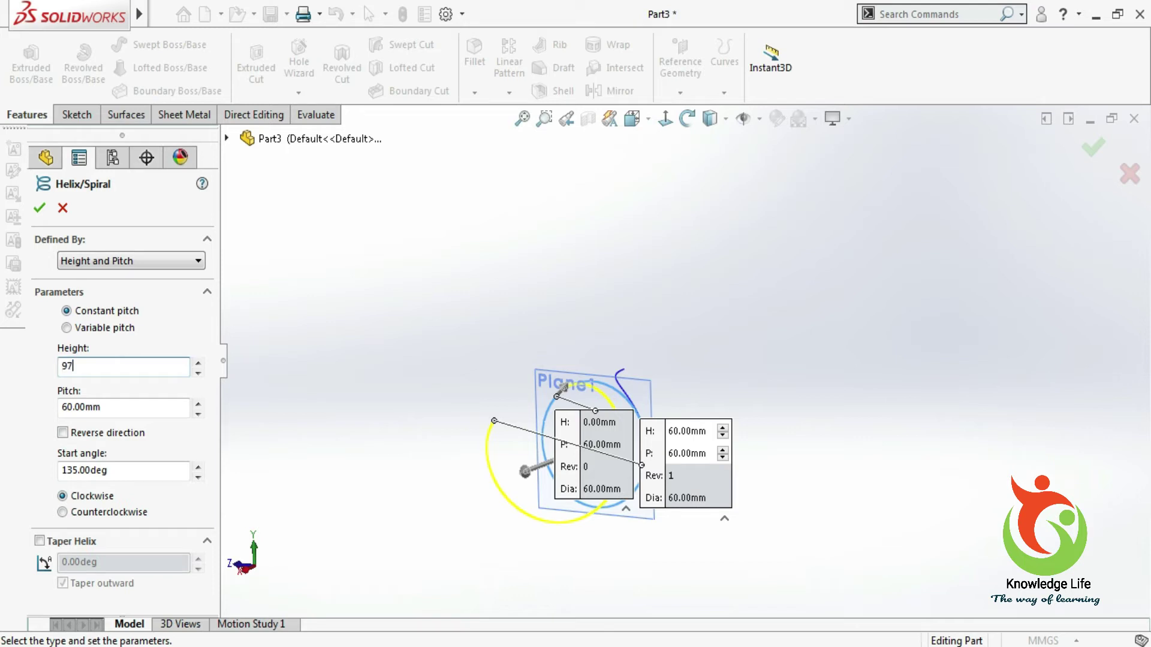
- Set the helix's constant pitch to 9.7 mm
click(120, 409)
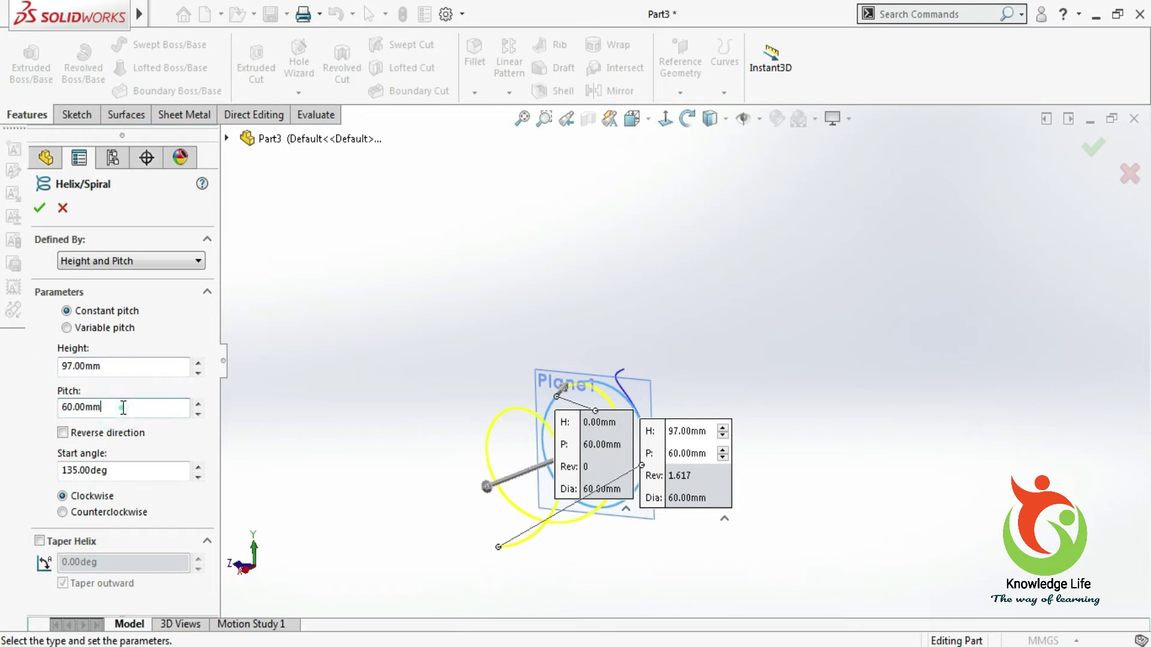
drag(121, 408, 72, 406)
text(9.7)
click(354, 431)
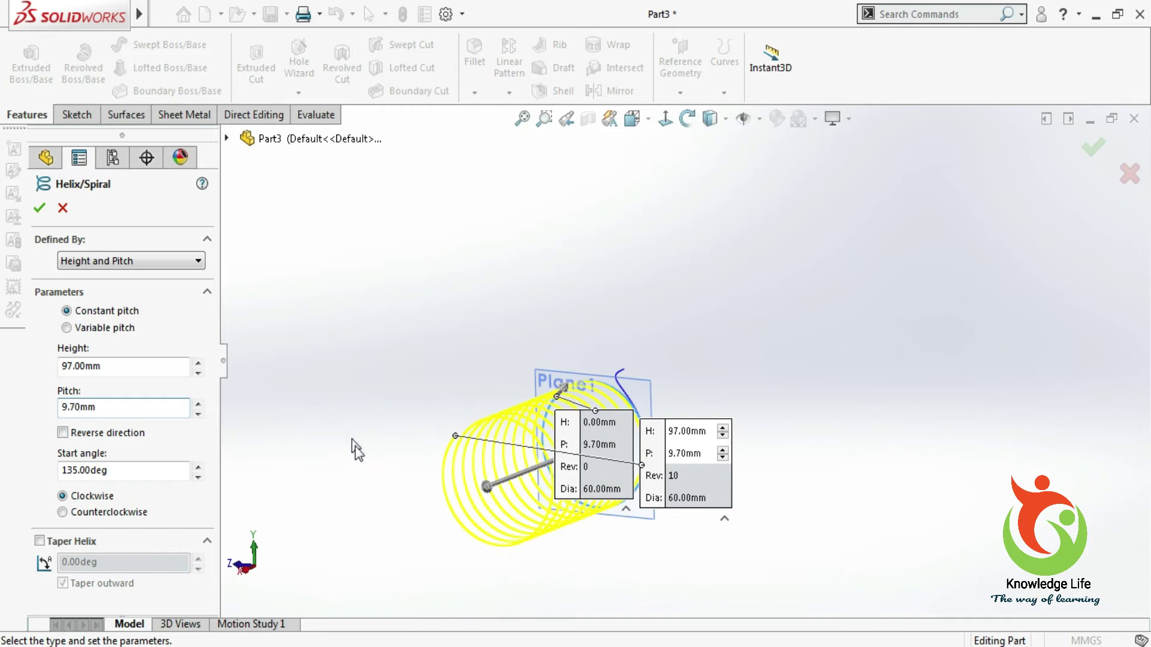
- Set the helix's start angle to 0 degrees so it begins at the projected curve's end, and create the helix
middle_drag(350, 463, 211, 465)
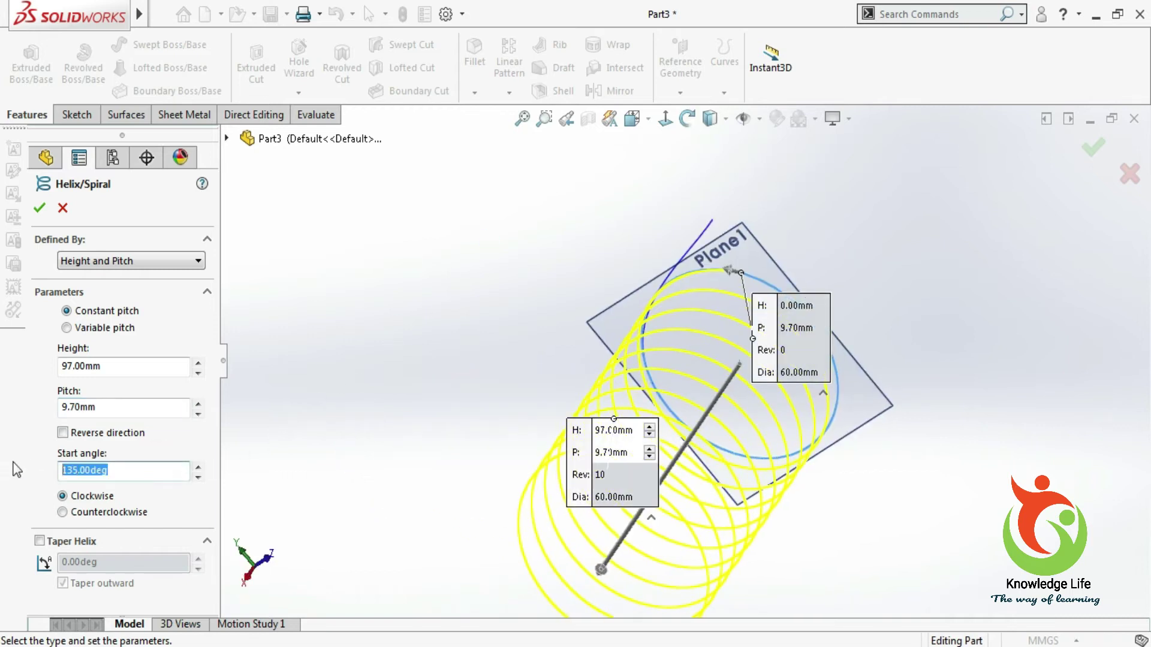
click(391, 393)
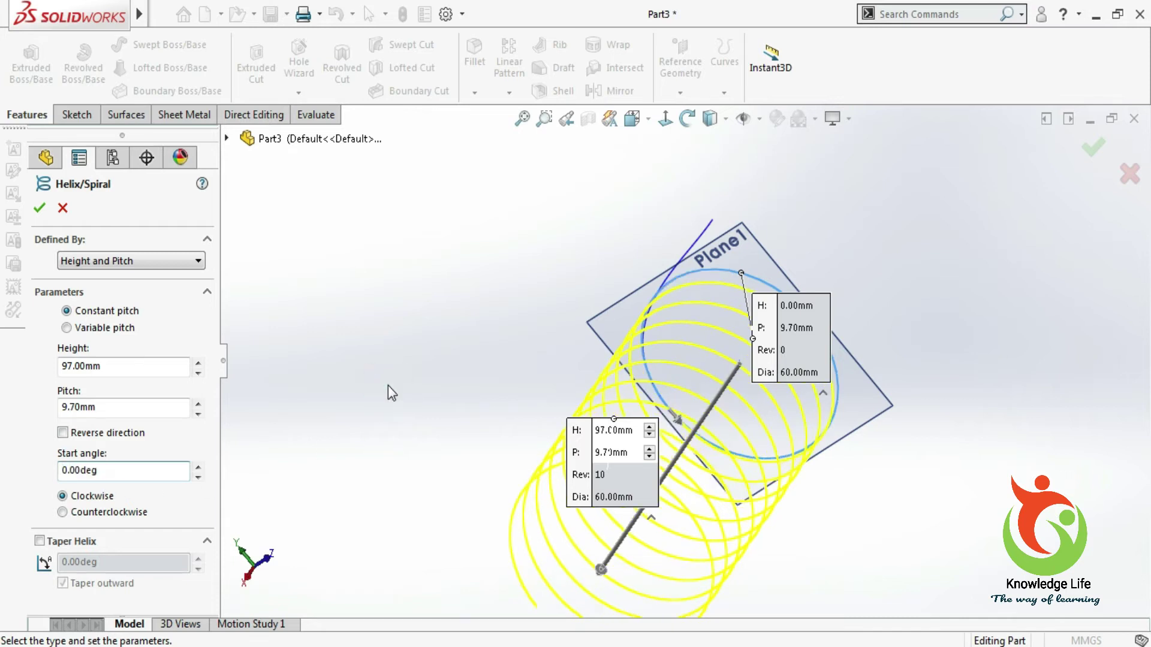
middle_drag(930, 481, 420, 360)
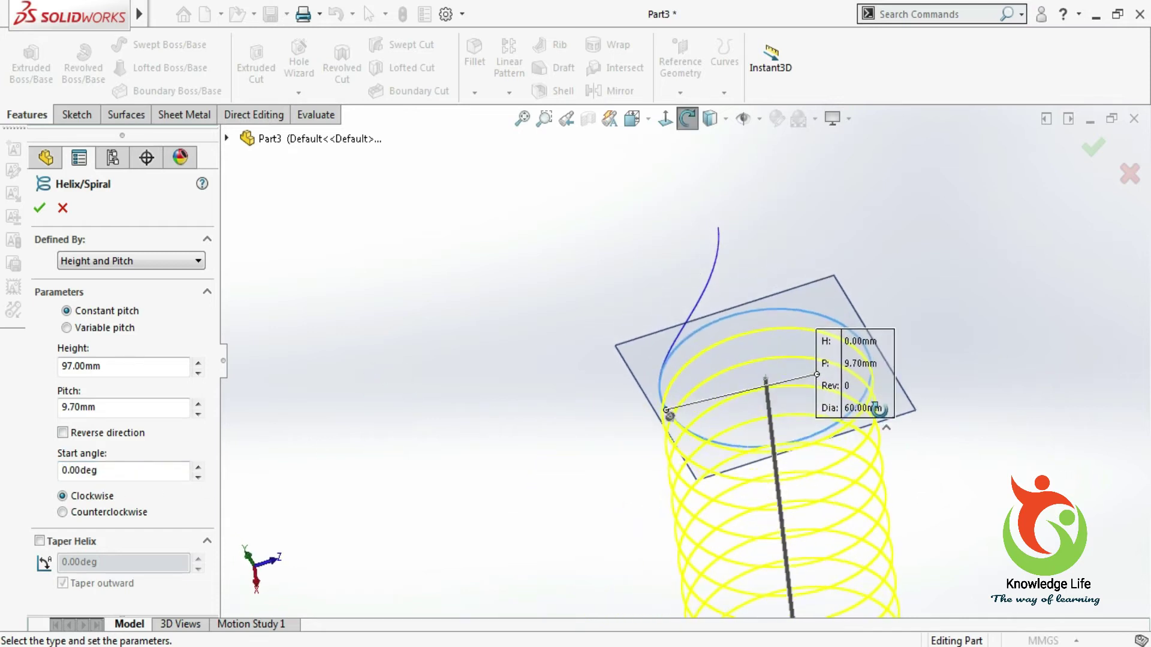
click(40, 208)
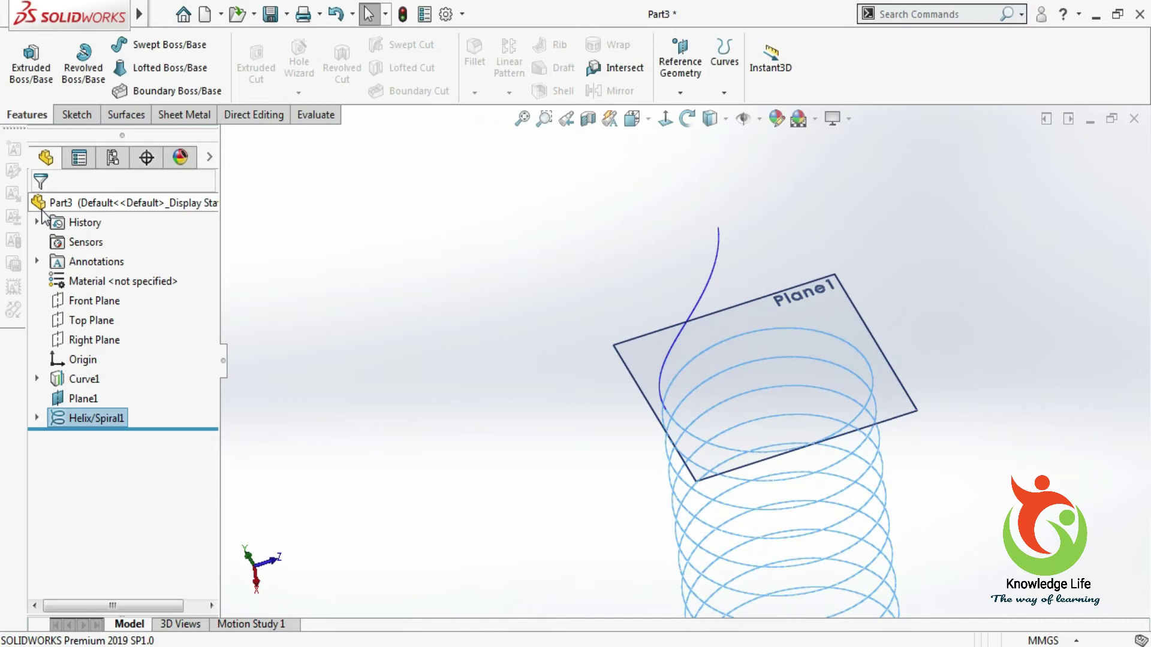
- Hide Plane1 in the model
click(842, 303)
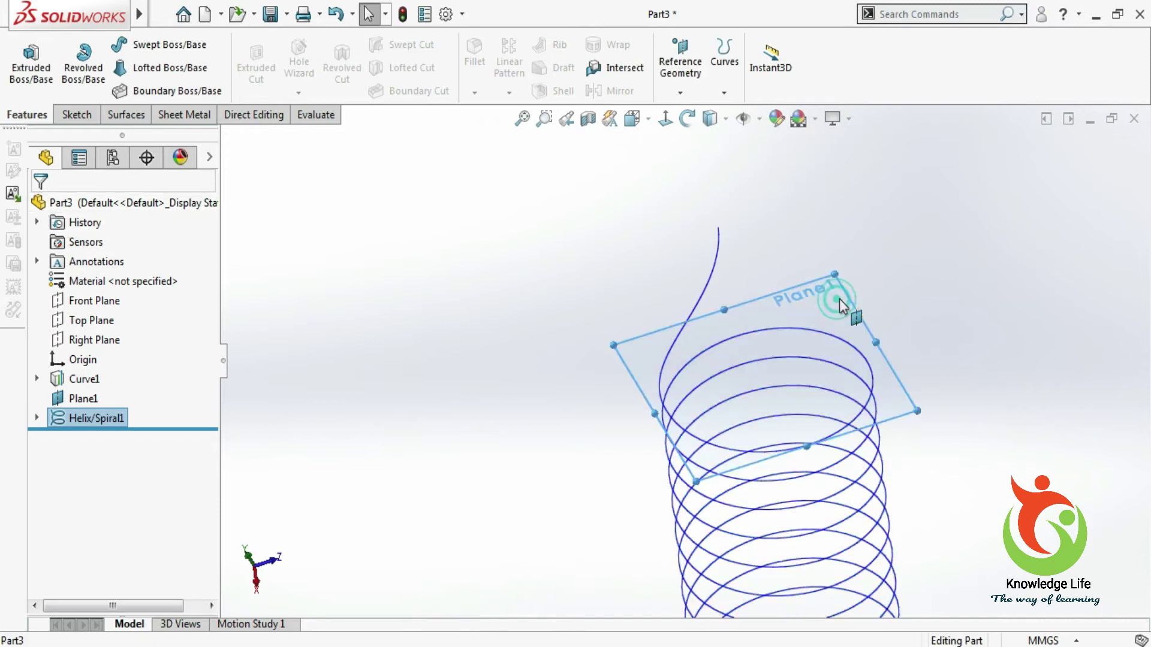
click(934, 247)
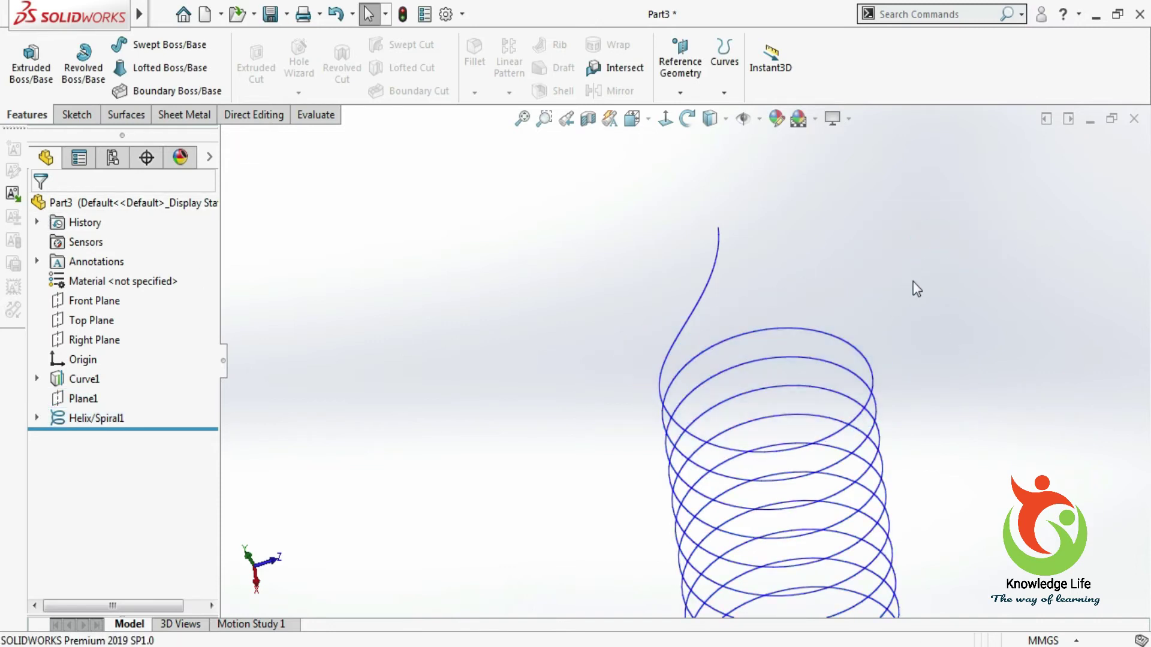
middle_drag(912, 282, 843, 359)
middle_drag(787, 439, 689, 383)
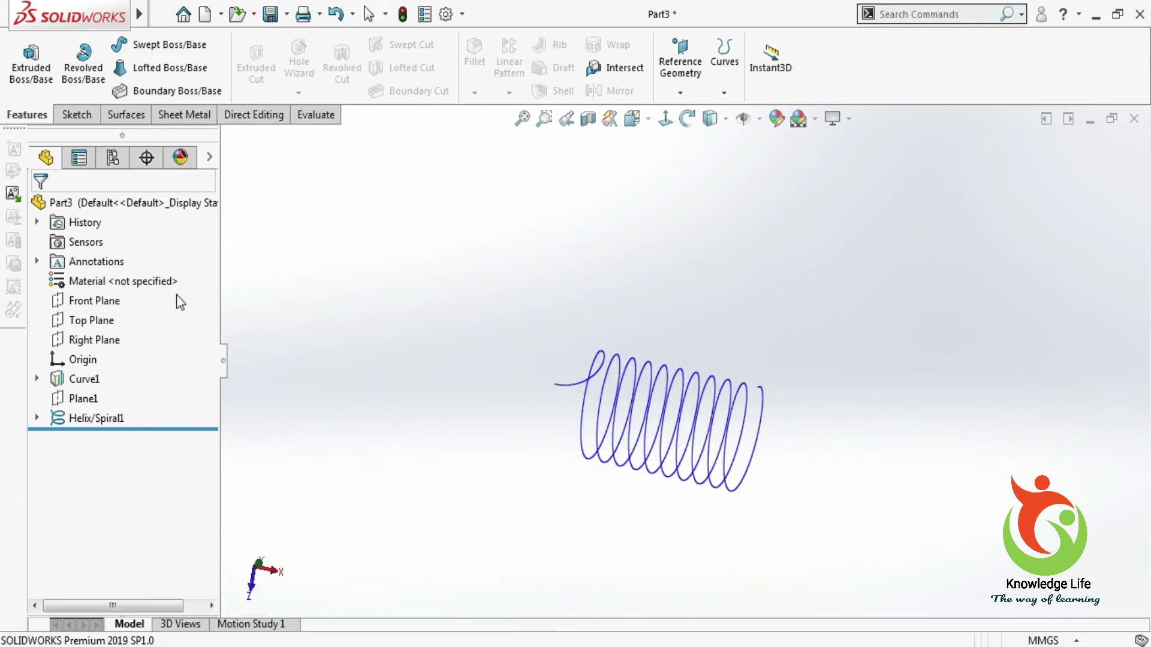
- Start a sketch on the Top Plane and draw a three-point arc of about 26 mm radius beyond the helix's free end
click(93, 318)
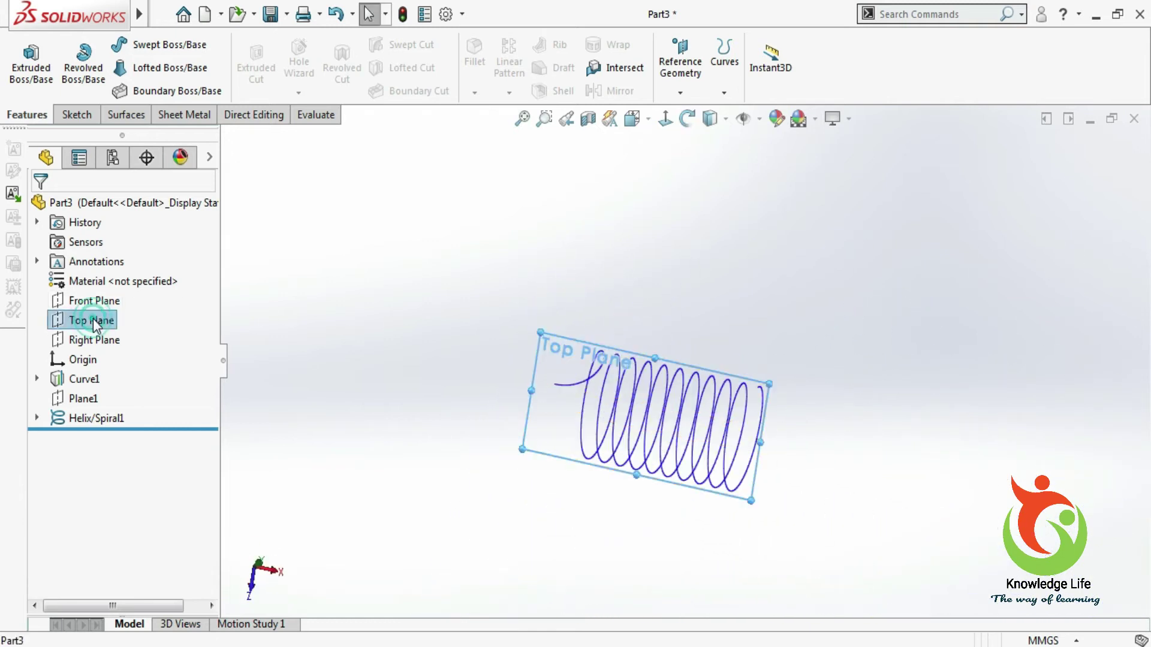
click(109, 293)
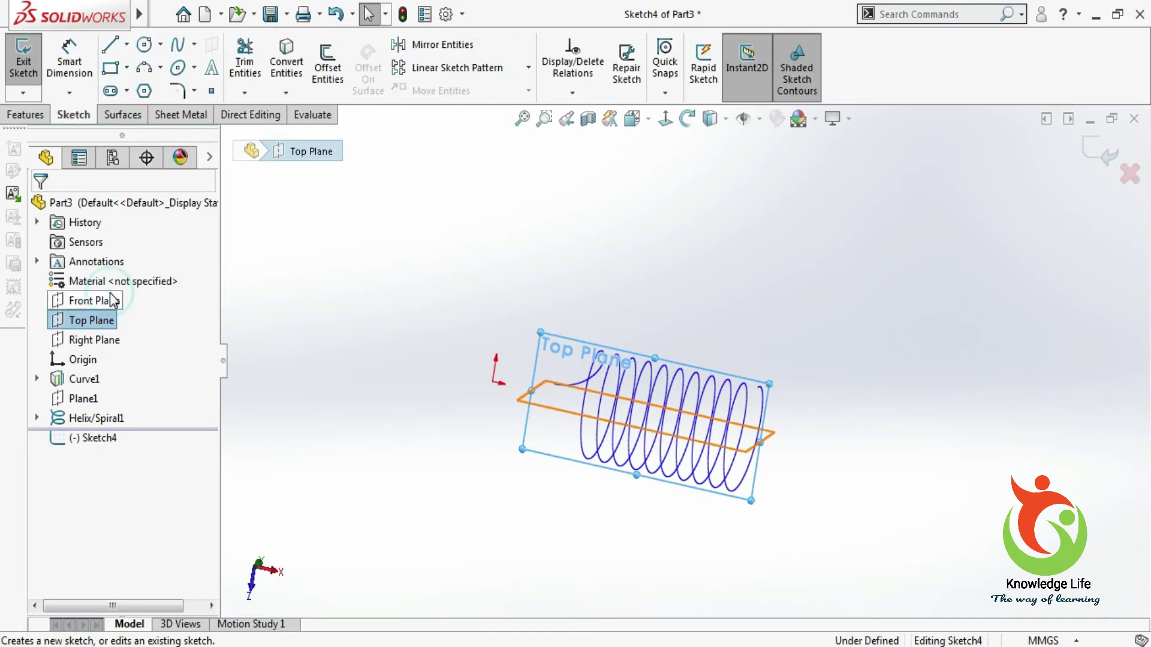
click(665, 119)
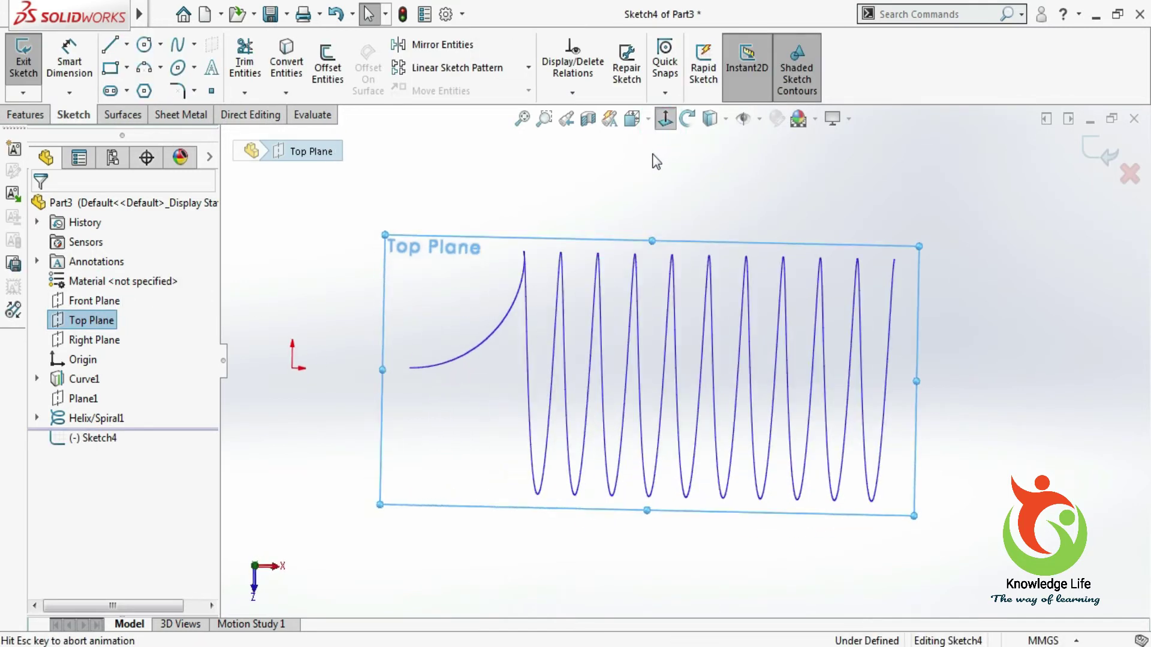
click(912, 285)
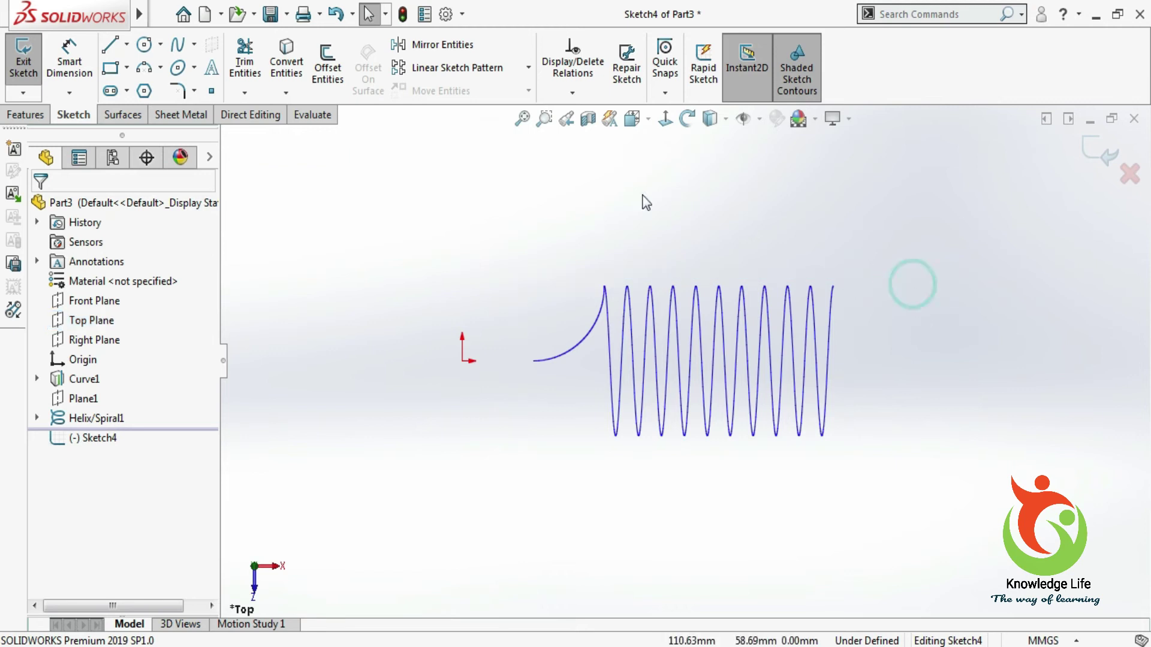
click(146, 70)
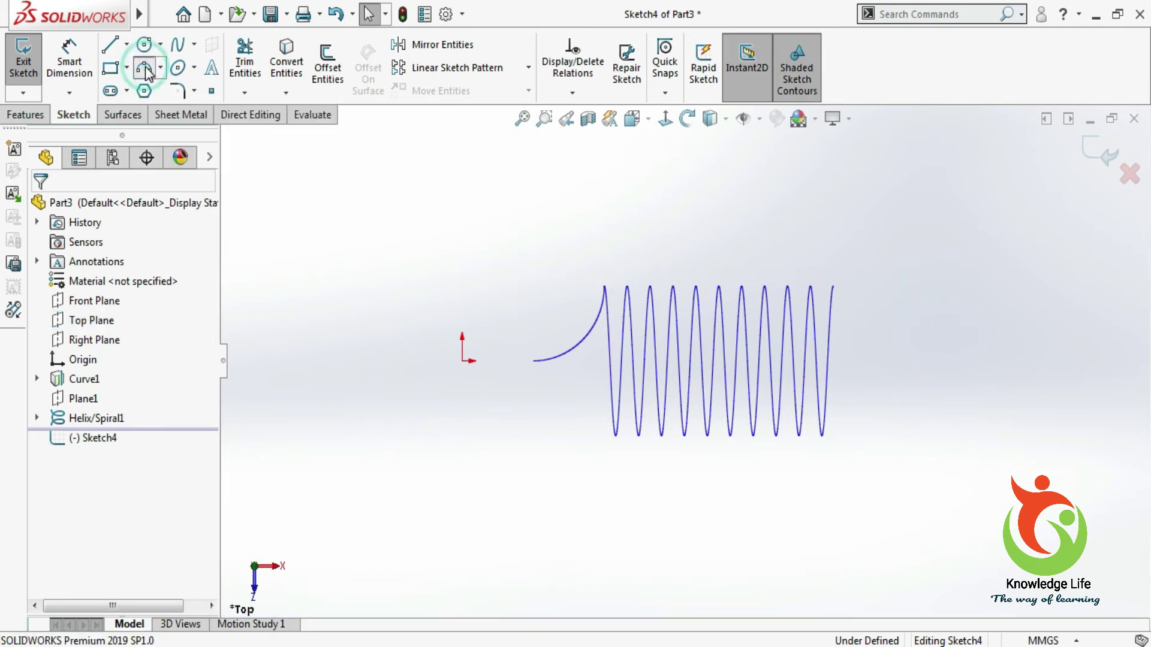
click(870, 288)
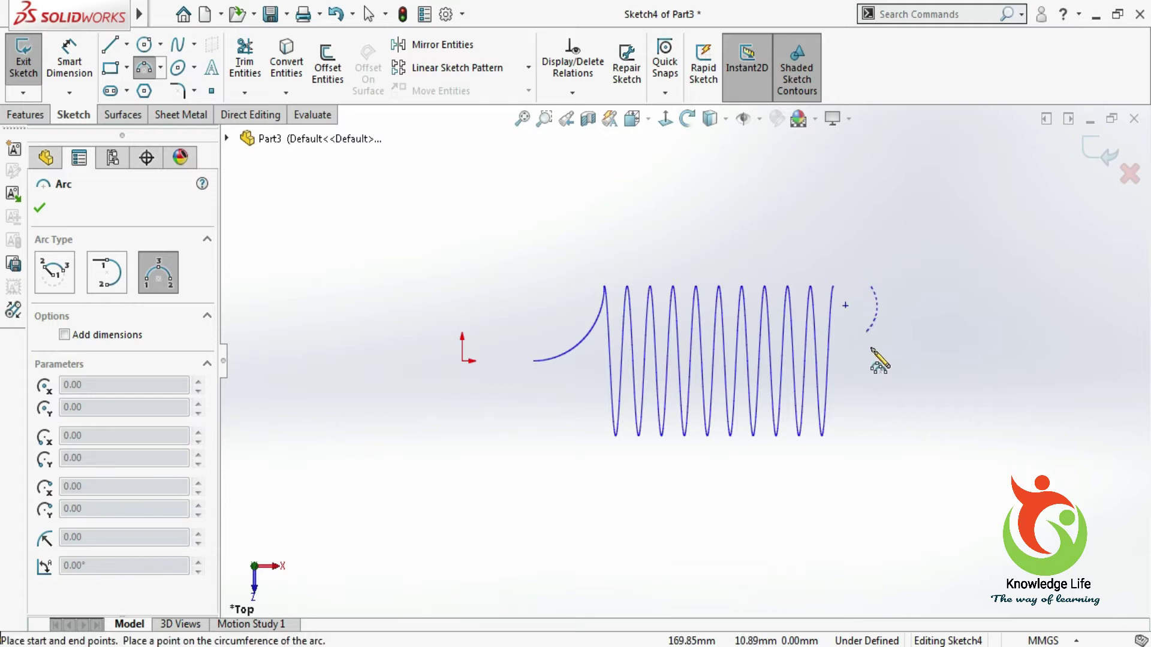
click(928, 377)
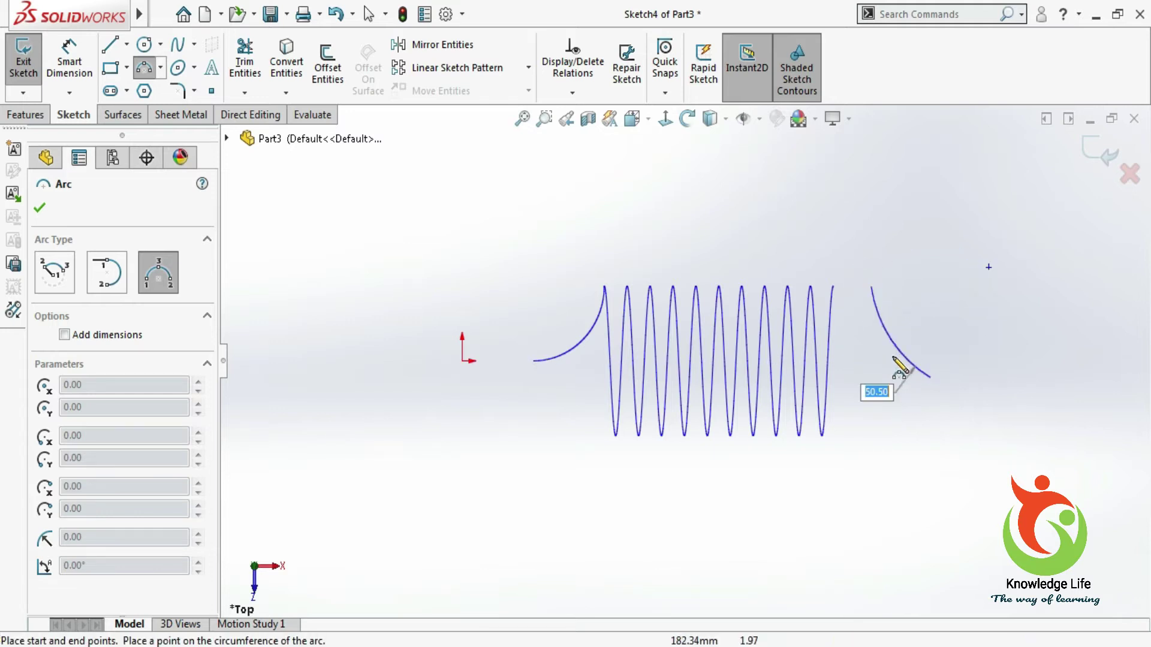
click(883, 356)
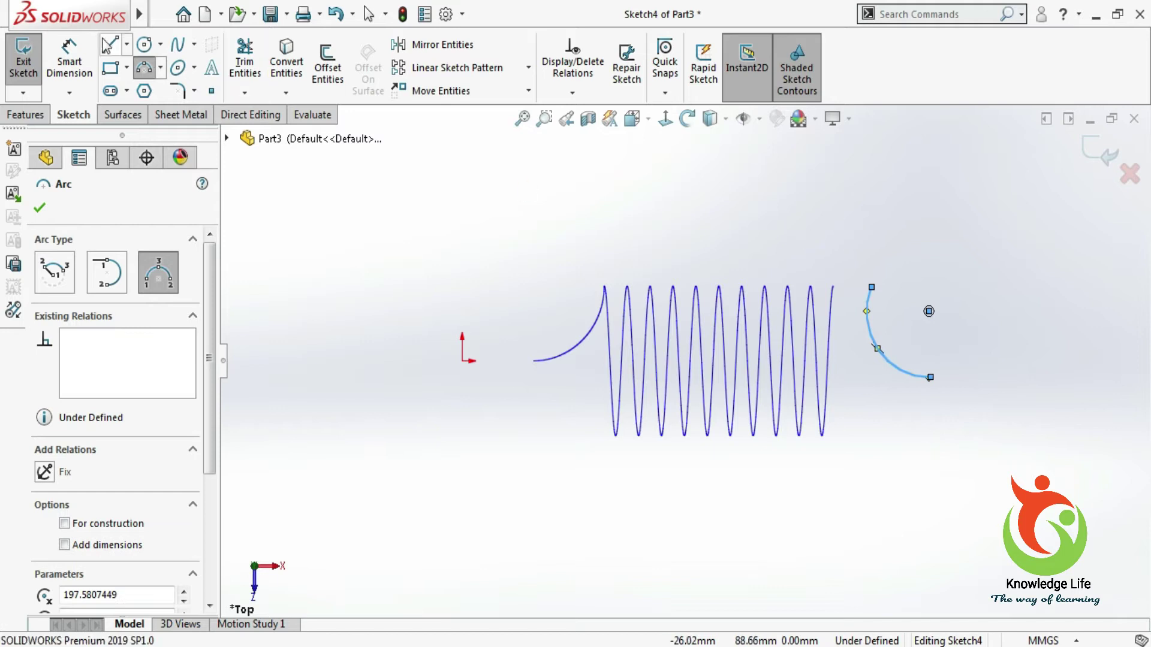
- Dimension the radius of the arc beyond the helix's free end and set it to 30 mm
click(69, 54)
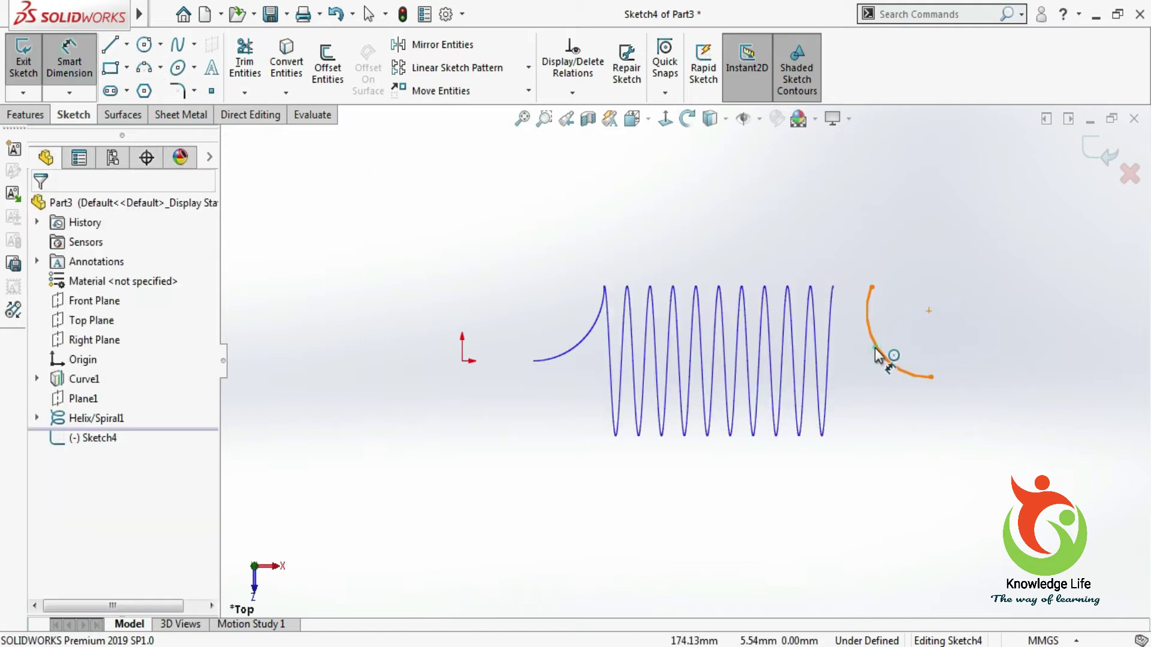
click(872, 375)
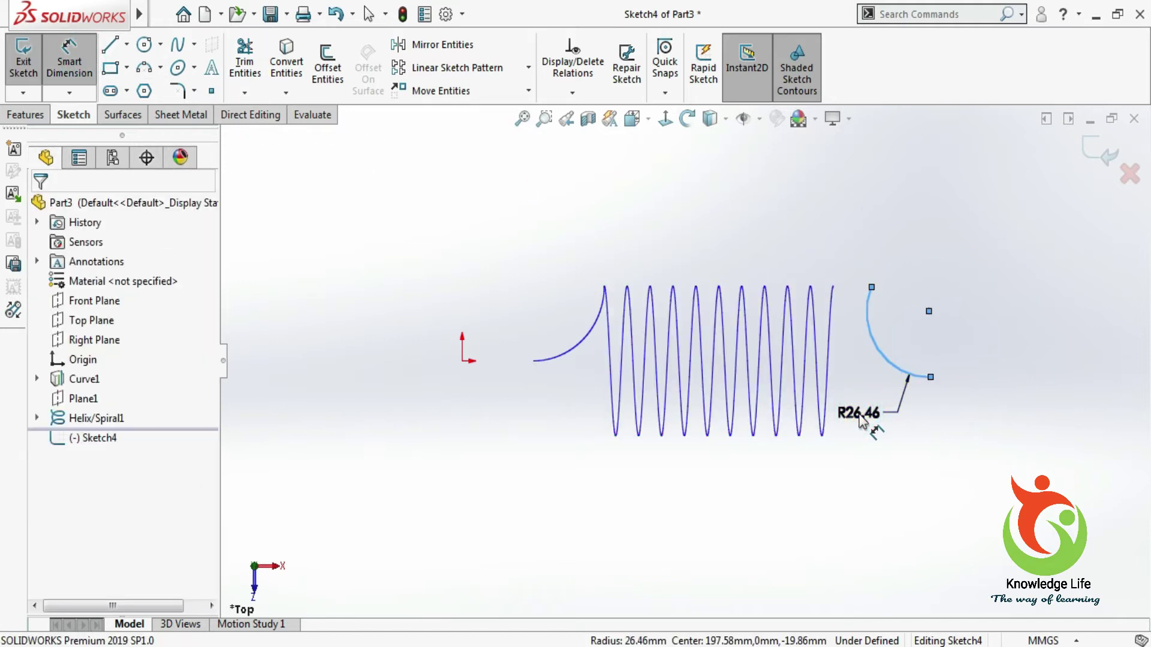
click(859, 415)
text(30)
key(Return)
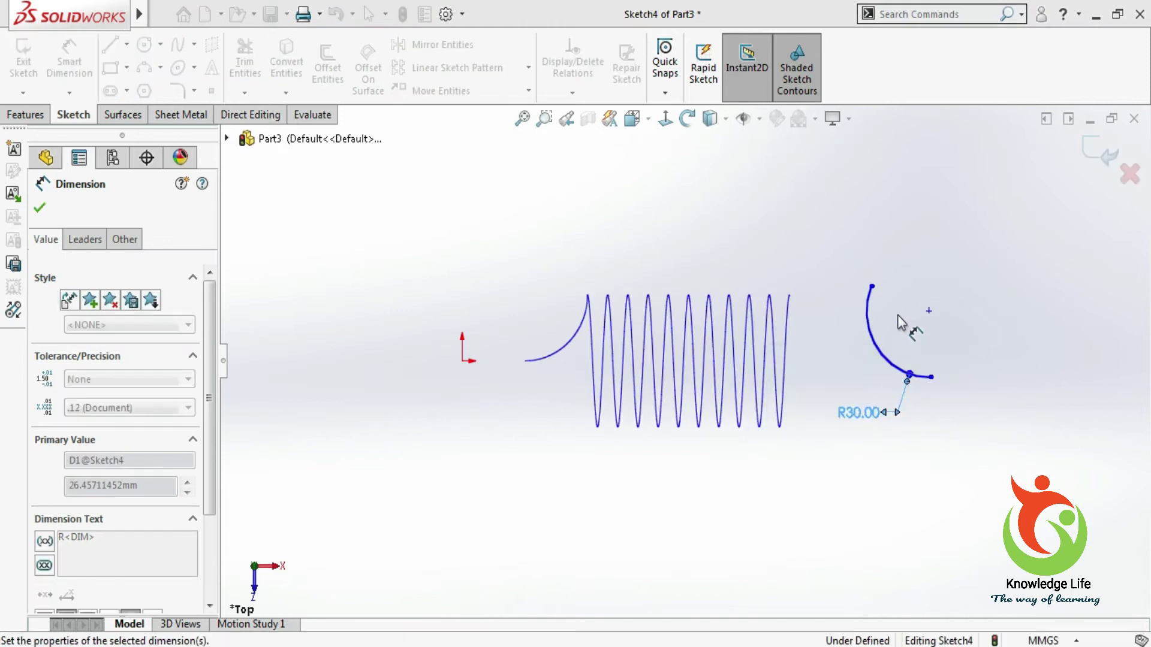
key(Escape)
key(Escape)
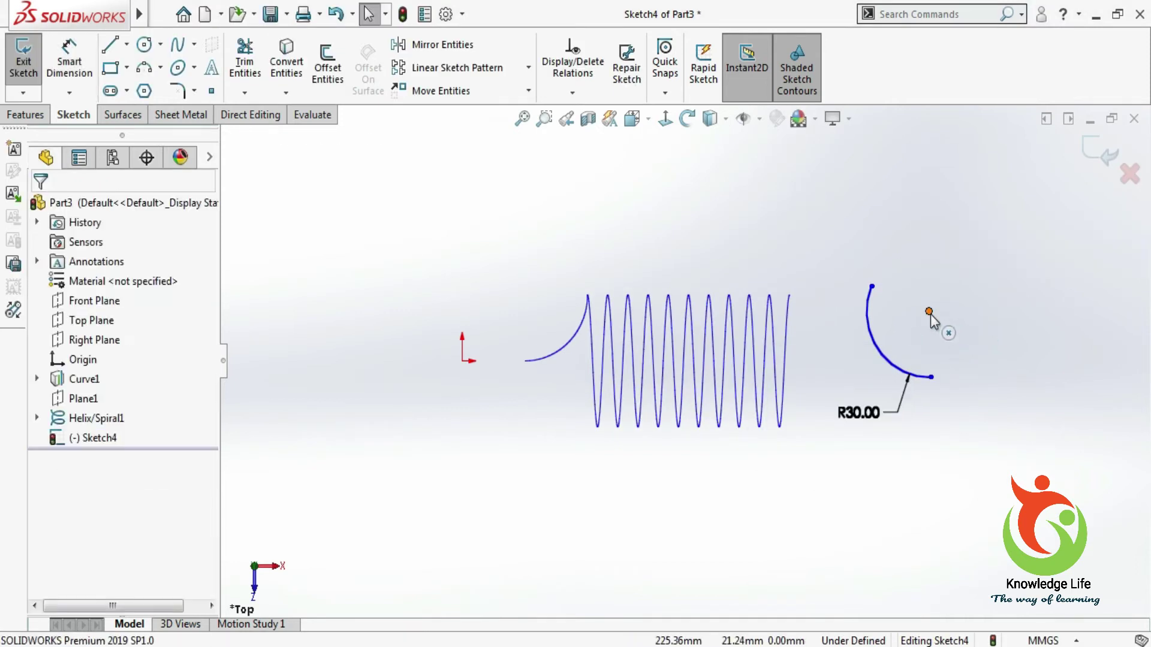
- Make the arc's lower endpoint vertical with its centre point and its upper endpoint horizontal with the centre
click(929, 312)
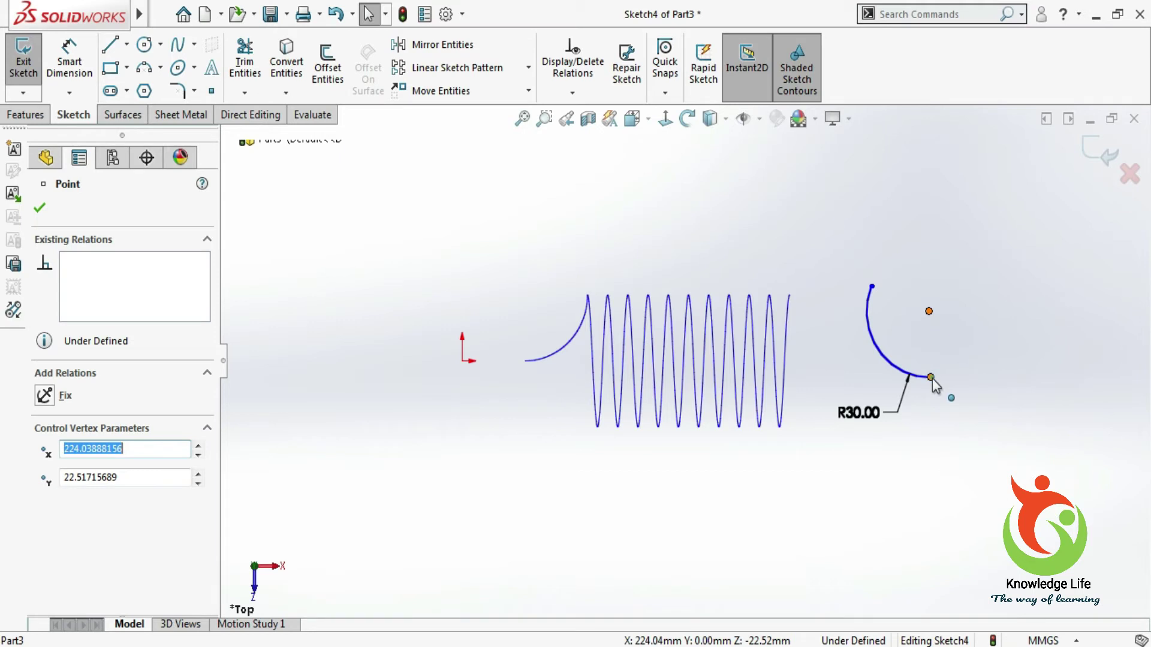
ctrl+click(930, 378)
click(43, 517)
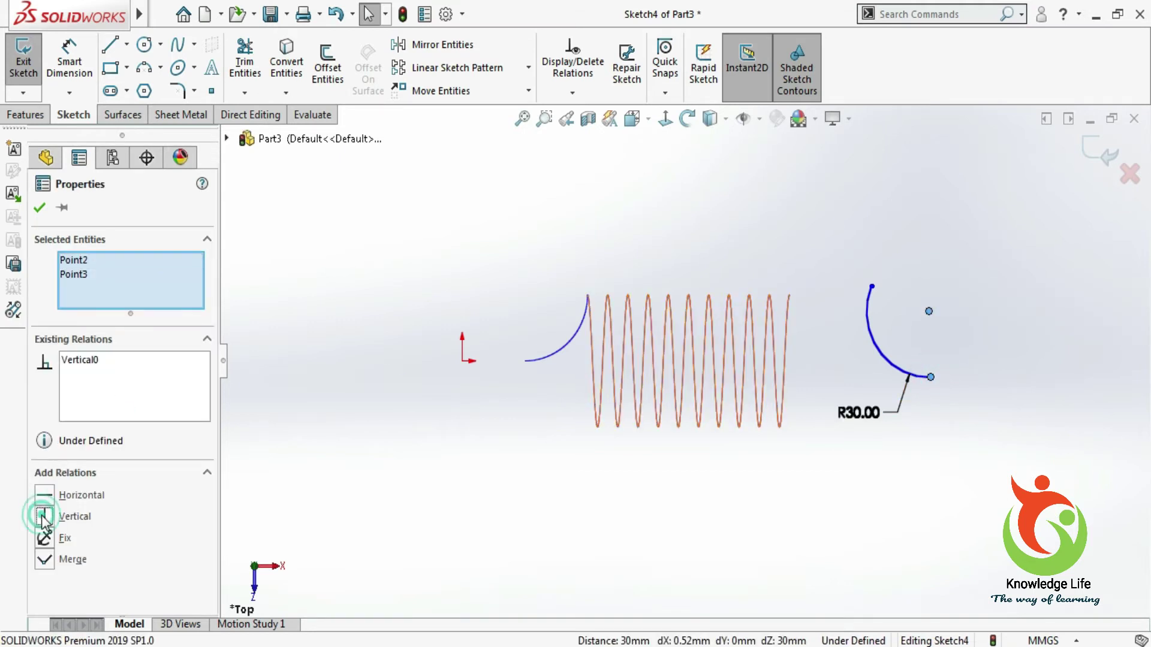
click(39, 208)
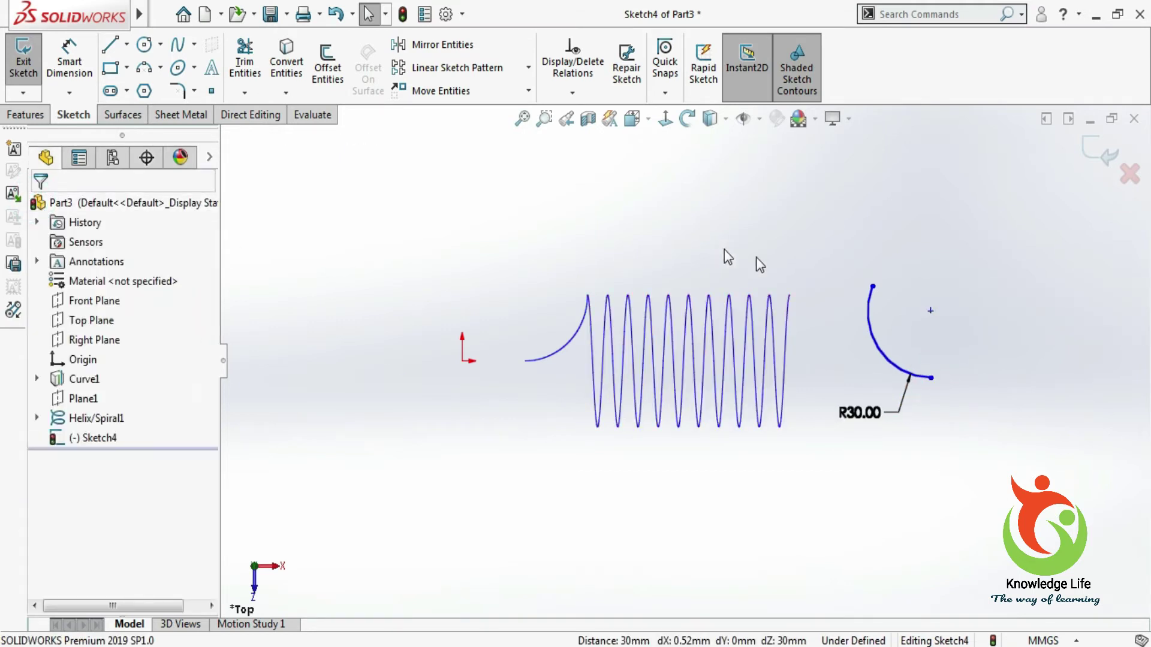
click(872, 287)
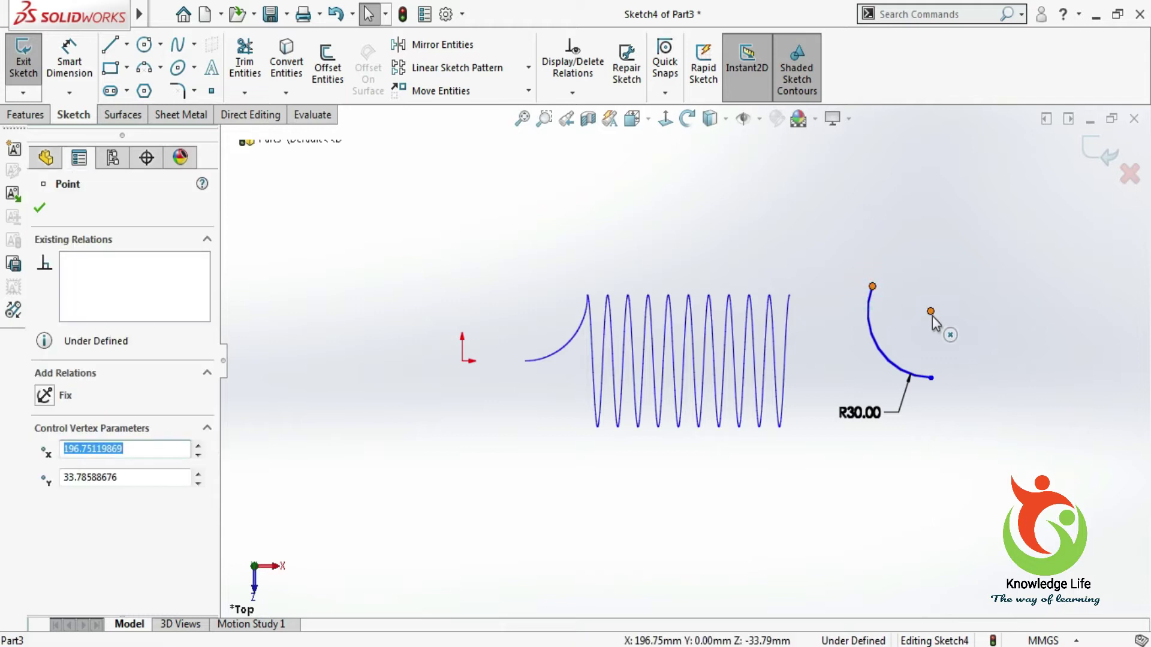
ctrl+click(931, 310)
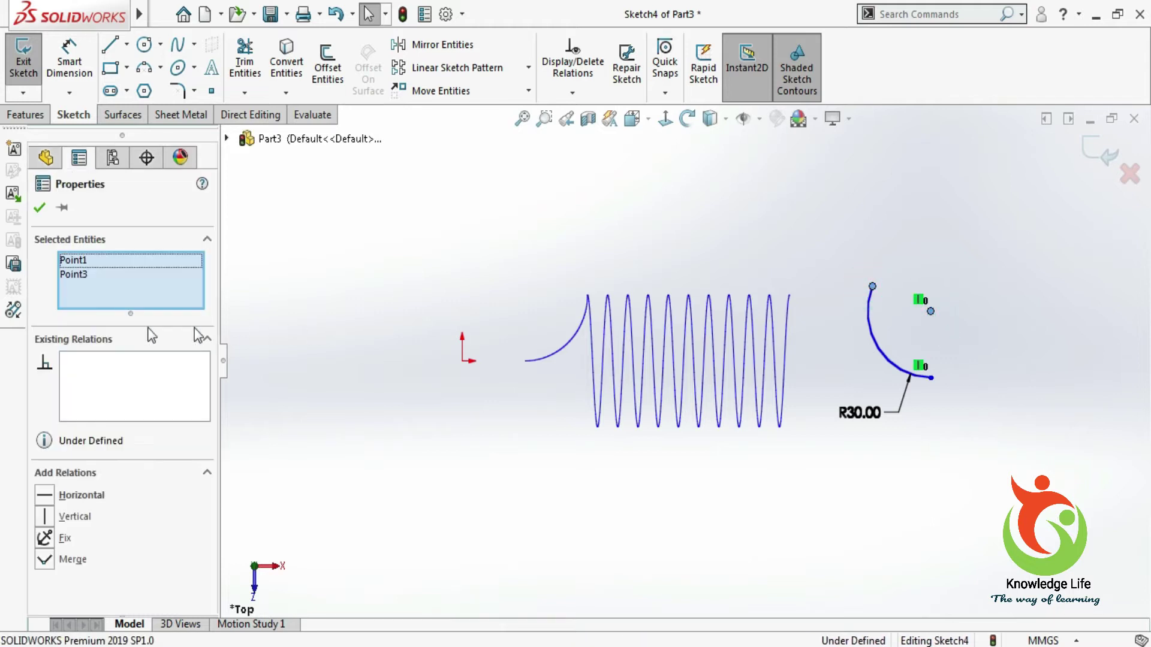
click(46, 498)
click(40, 207)
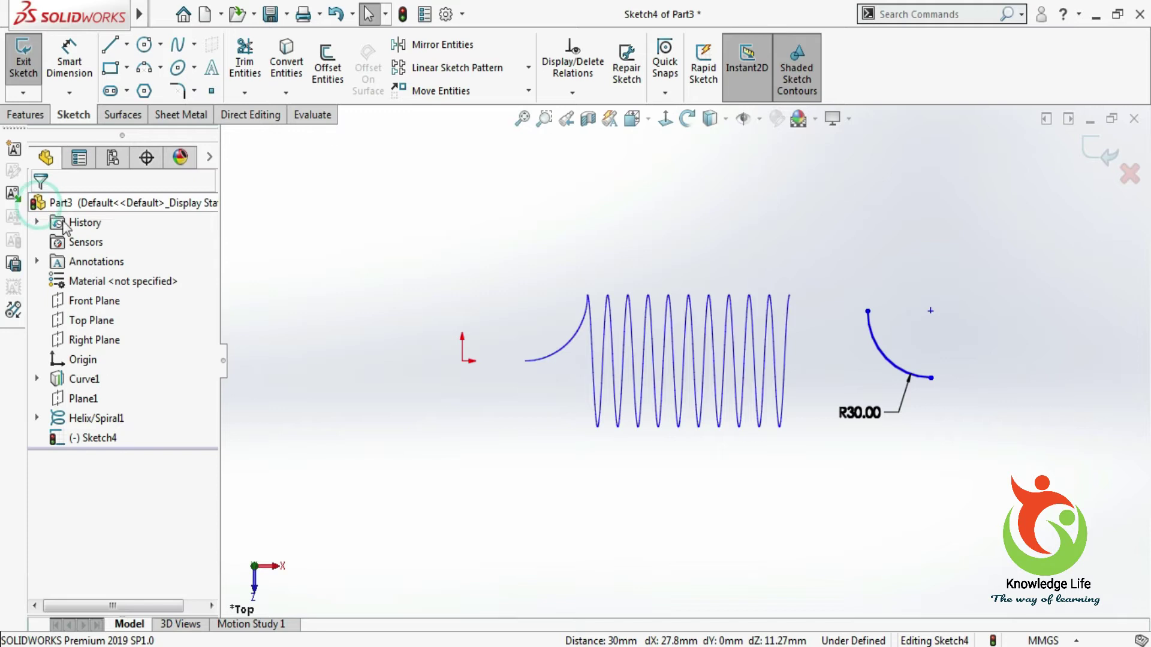
- Add a horizontal relation between the origin and the arc's lower endpoint
click(464, 362)
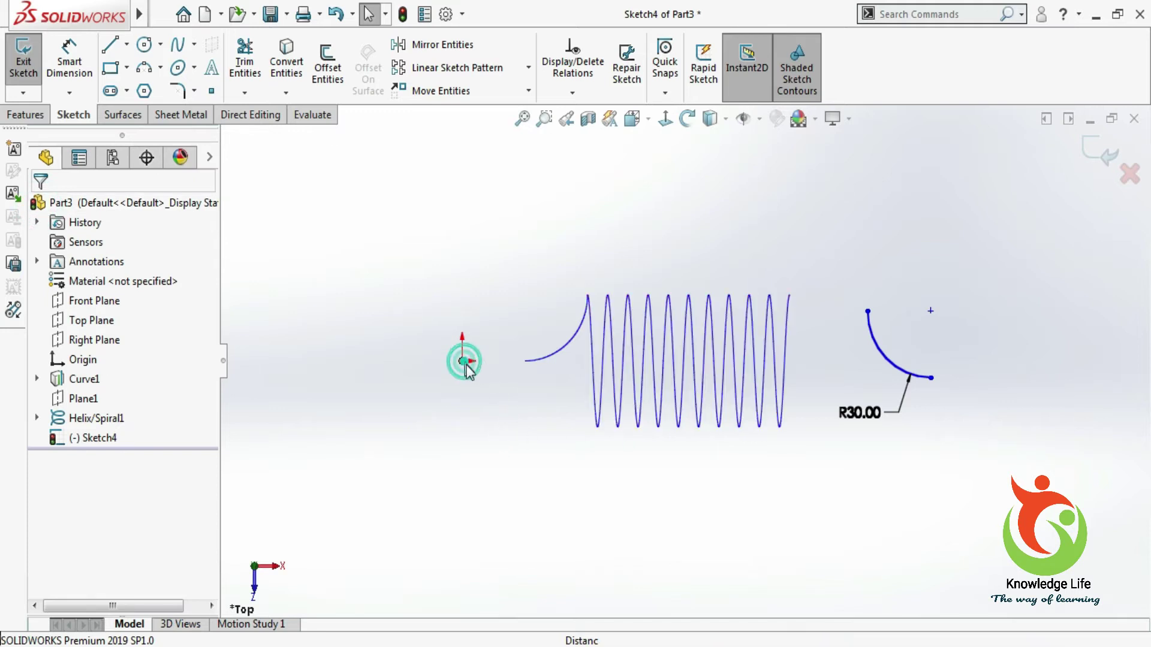
ctrl+click(931, 378)
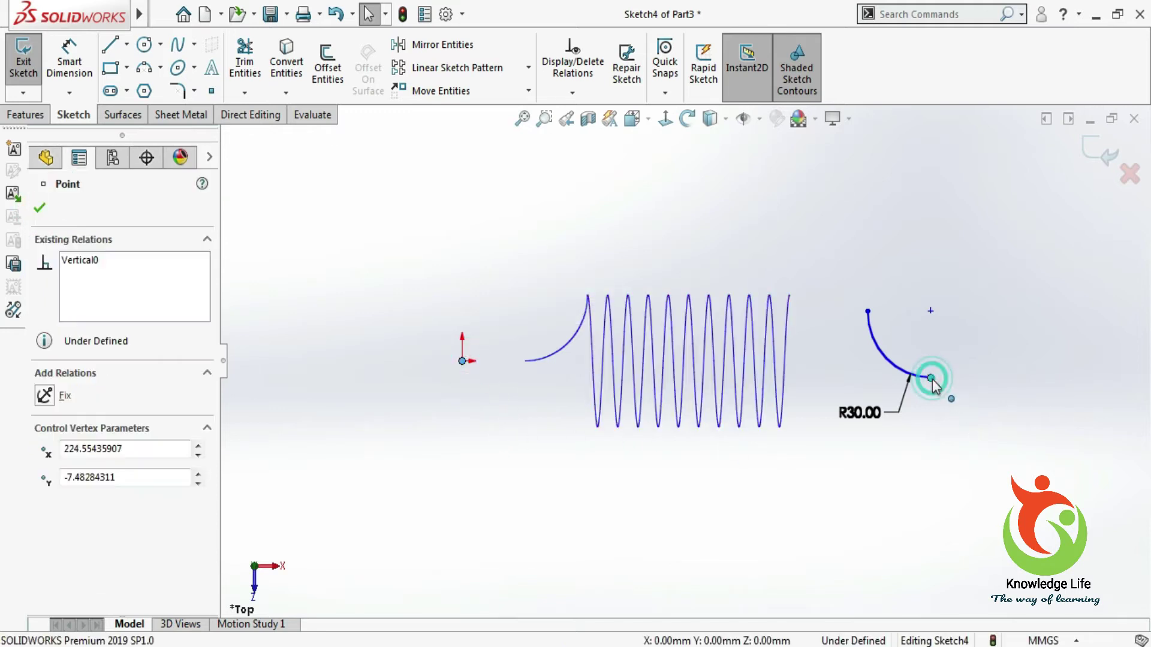
click(46, 496)
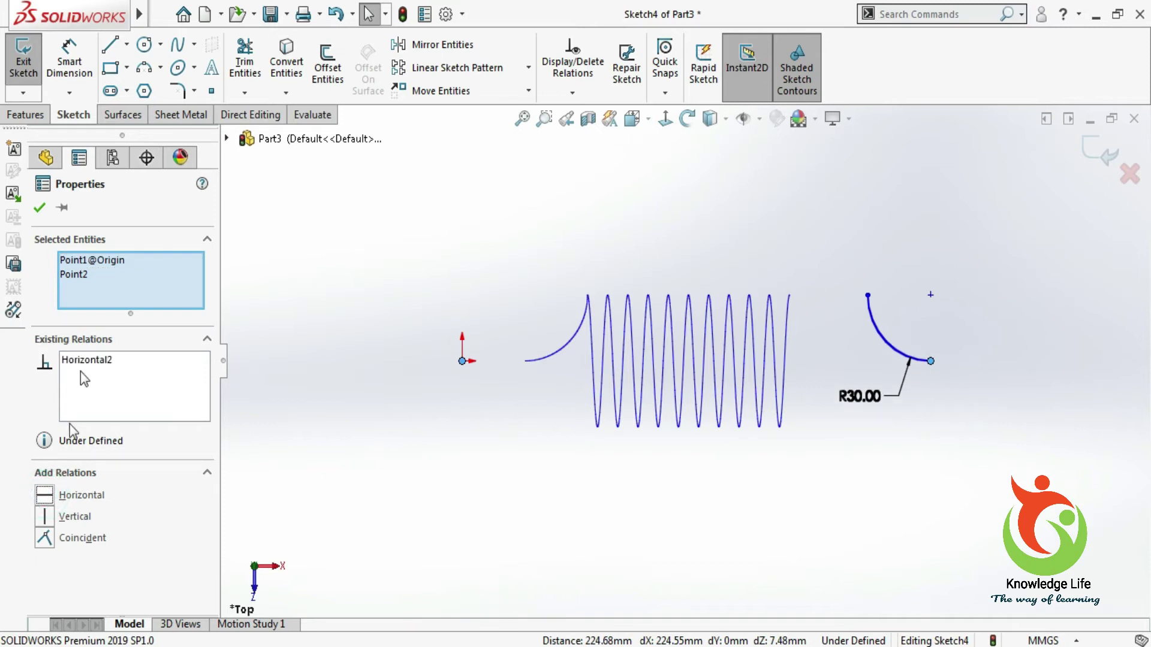
click(457, 155)
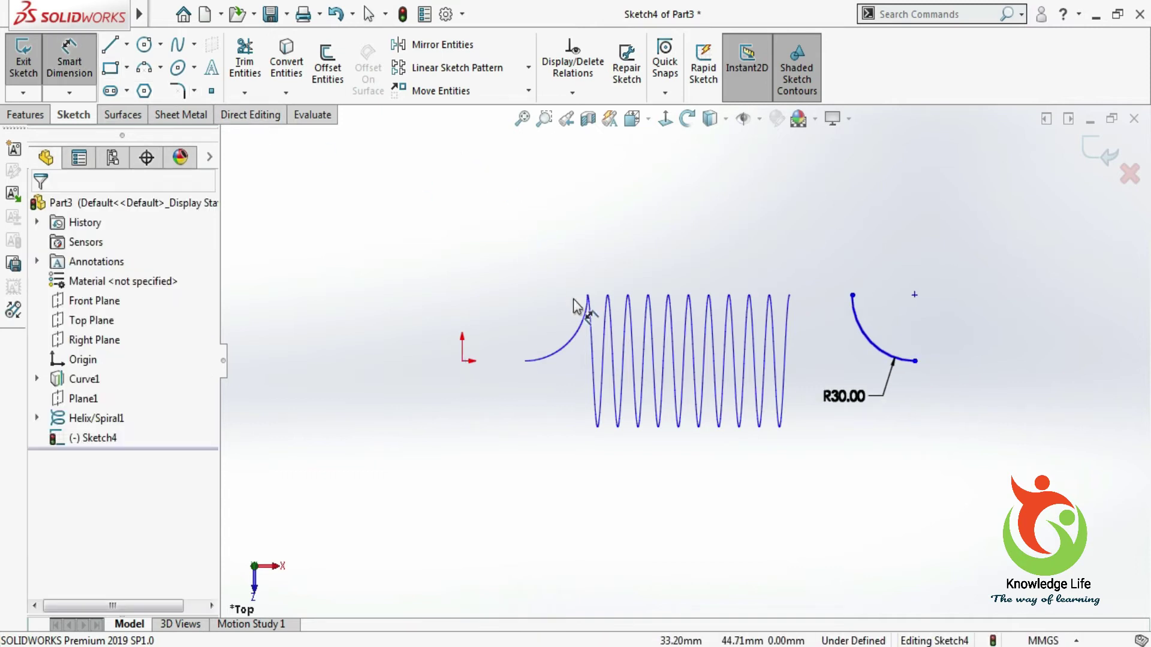
- Dimension the horizontal distance from the origin to the arc's upper endpoint as 97+60 mm and finish the sketch
click(463, 362)
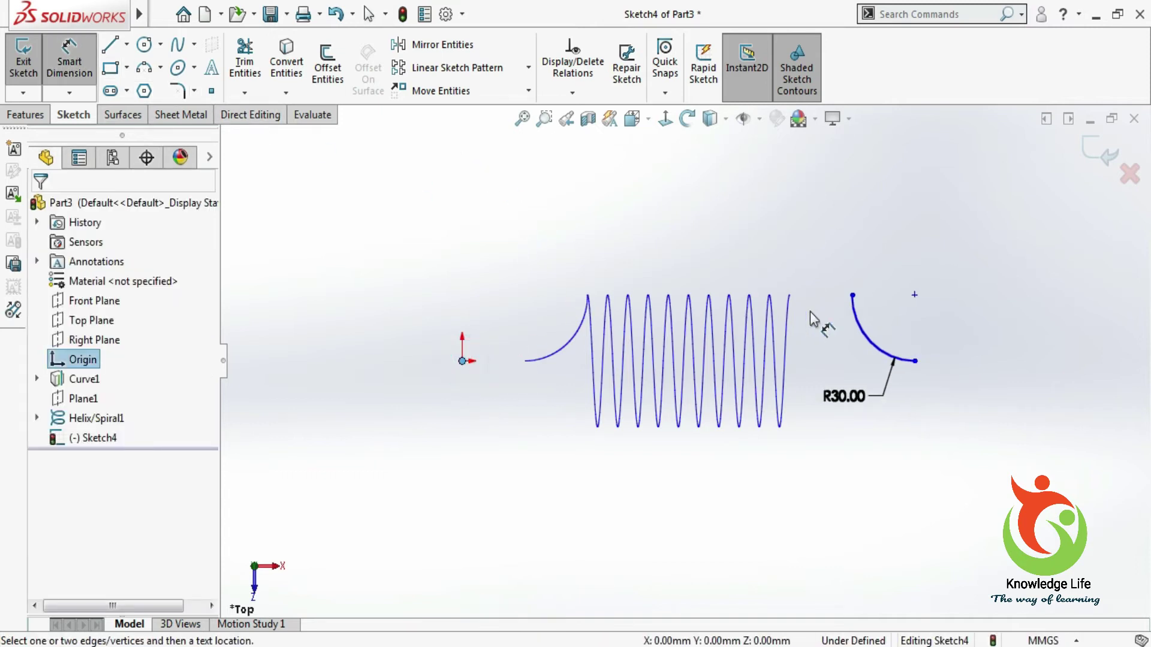
click(851, 294)
click(732, 225)
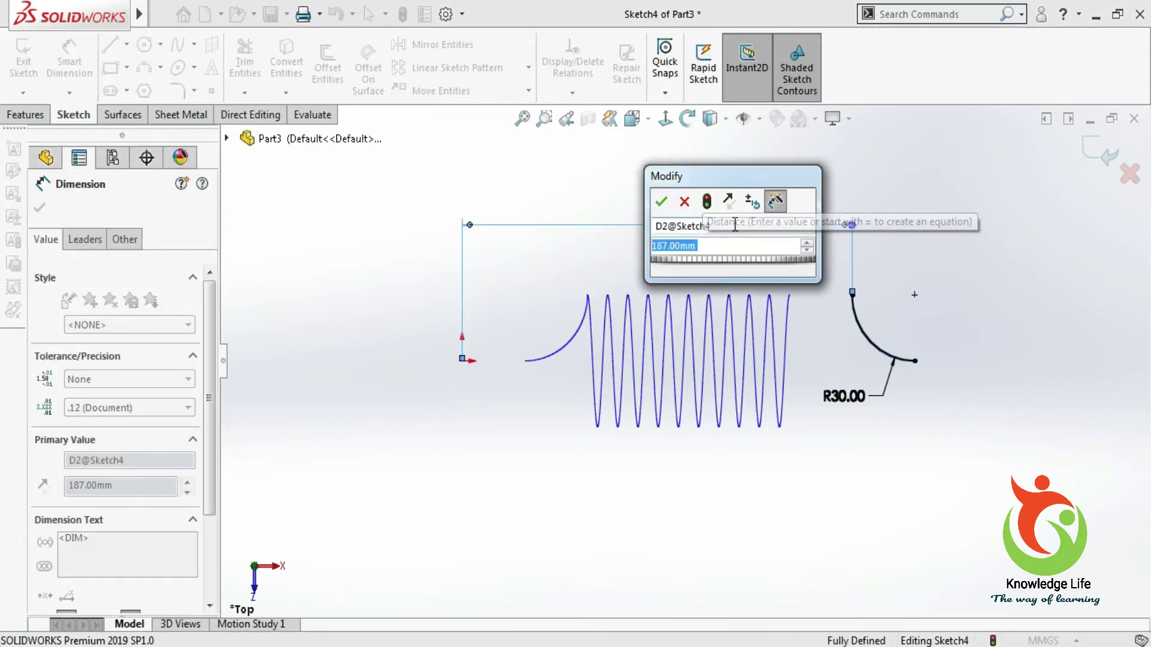
text(97)
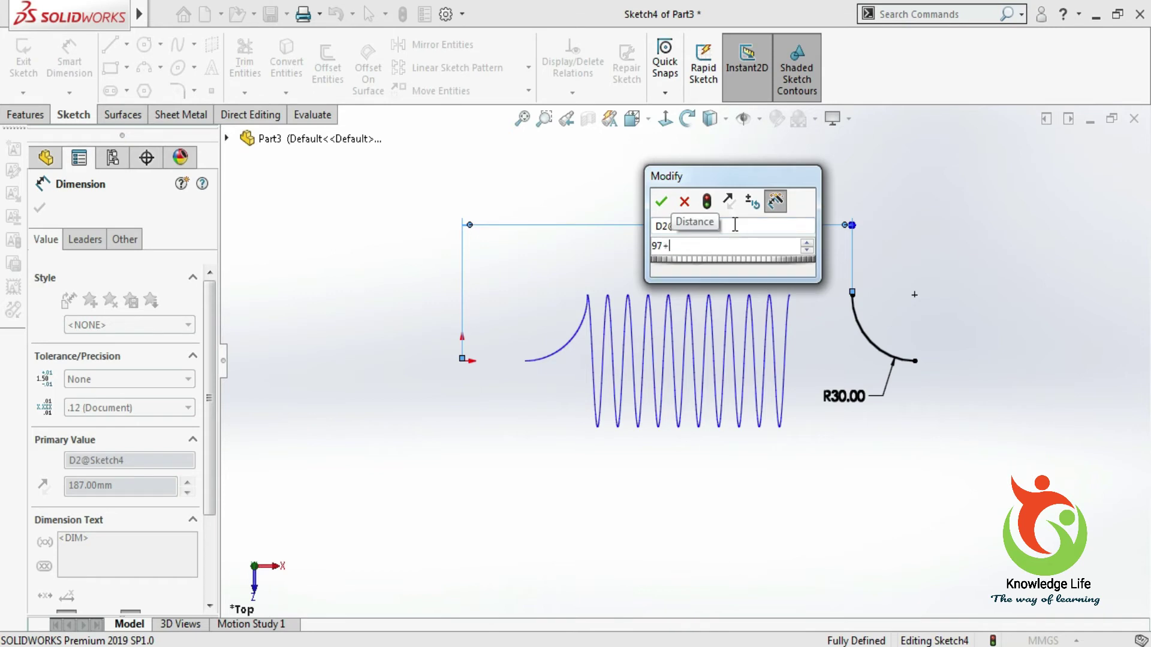
text(+60)
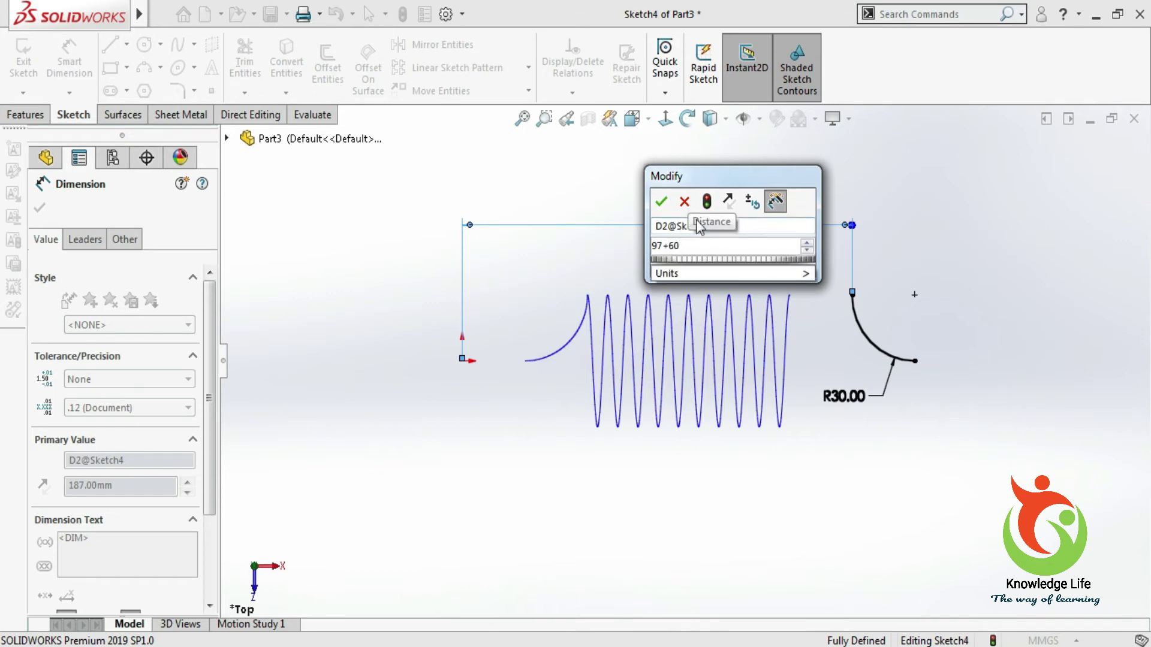
click(661, 203)
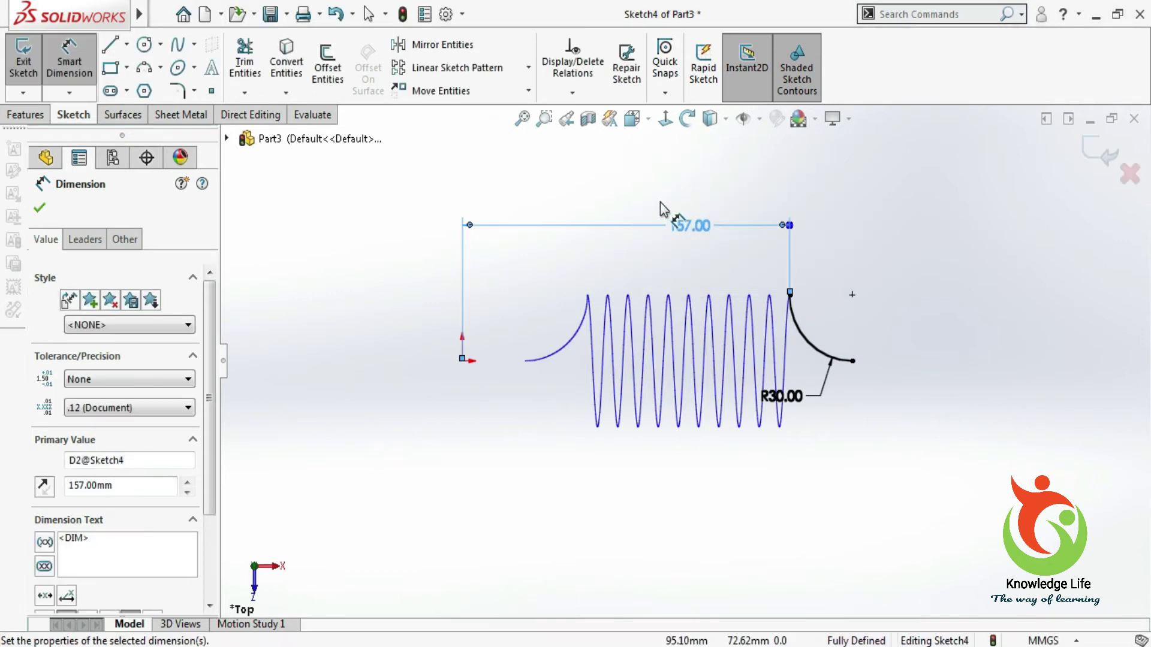
click(1100, 160)
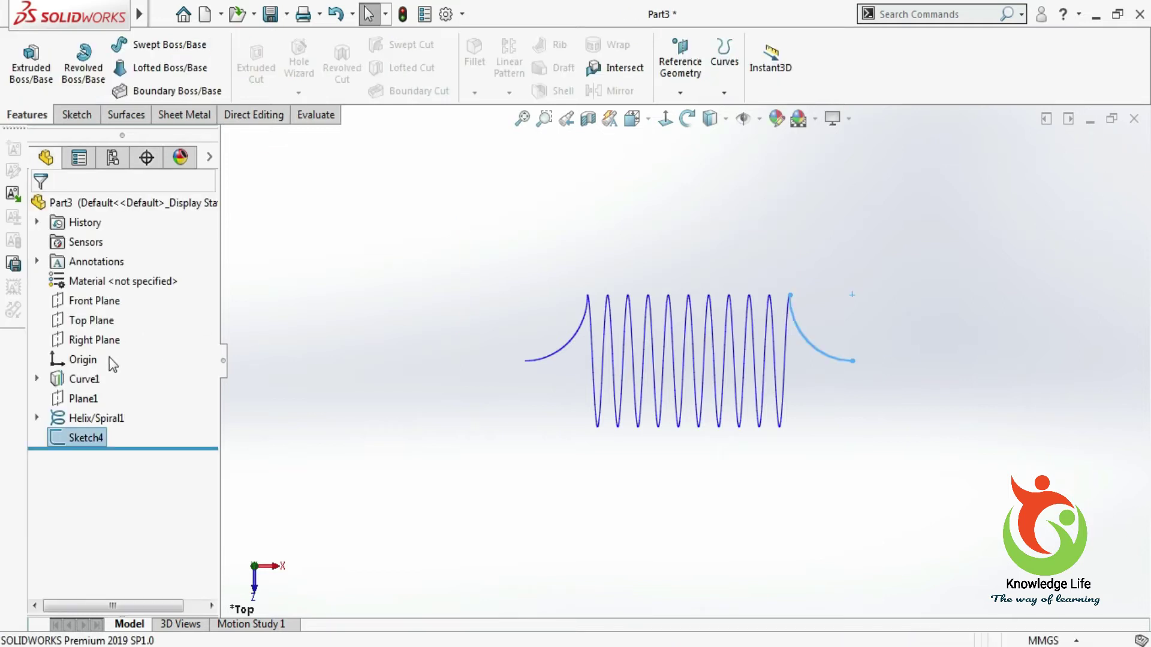
- Start a sketch on the Right Plane and draw a three-point arc of about 24 mm radius outside the helix's circular outline
click(97, 344)
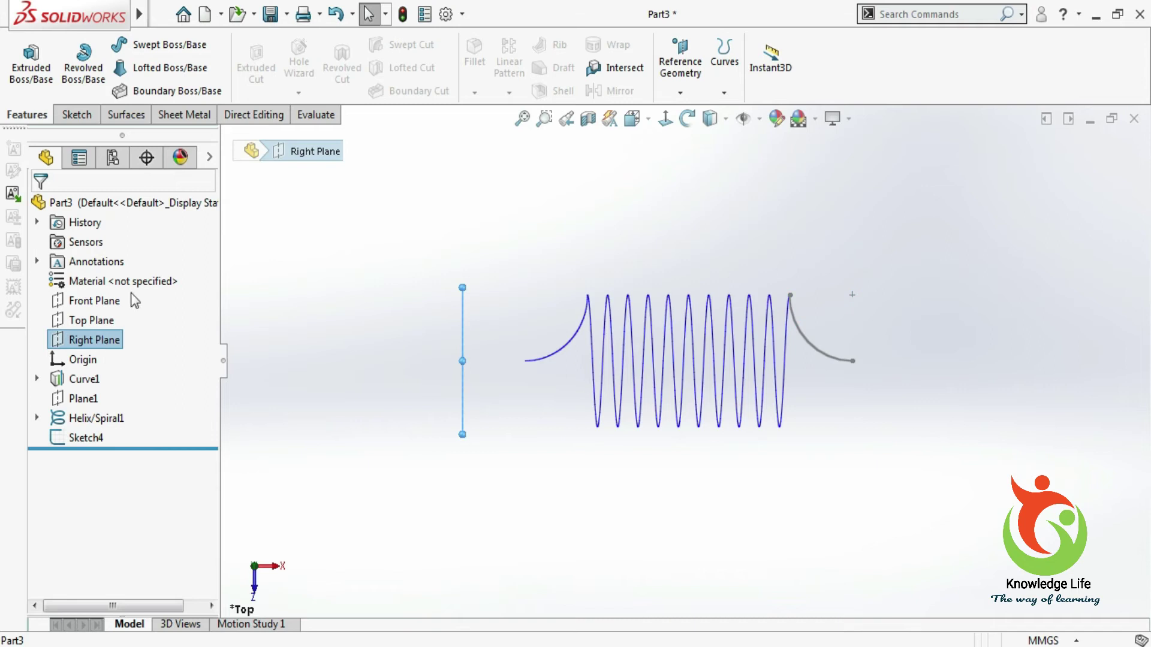
click(74, 114)
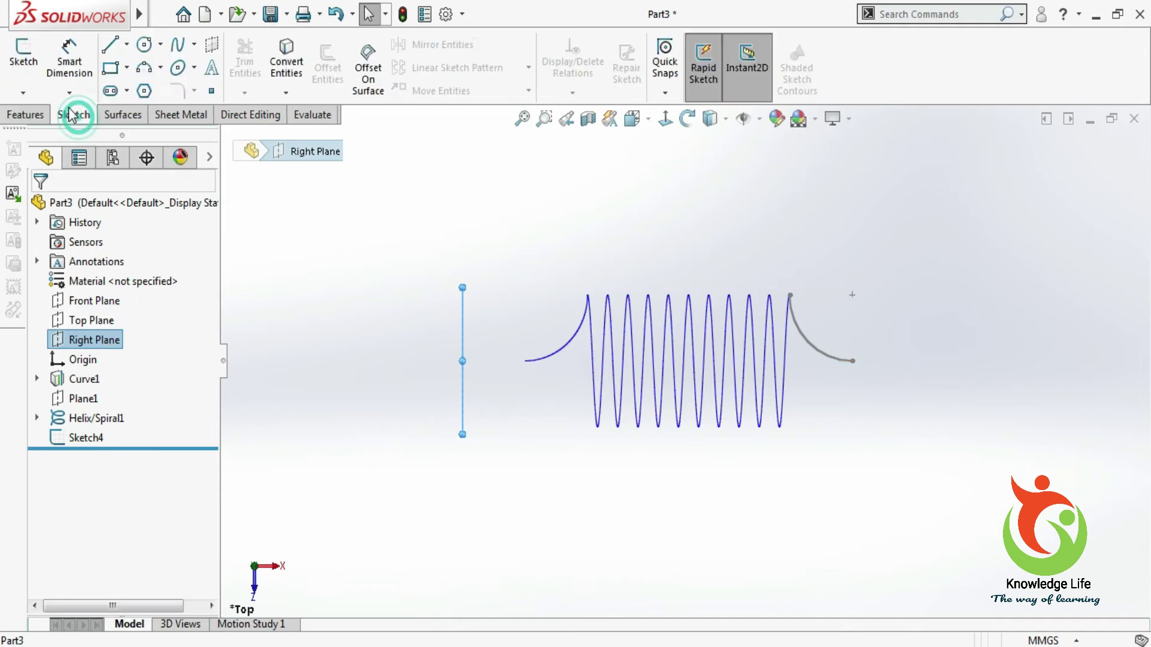
click(24, 64)
click(664, 118)
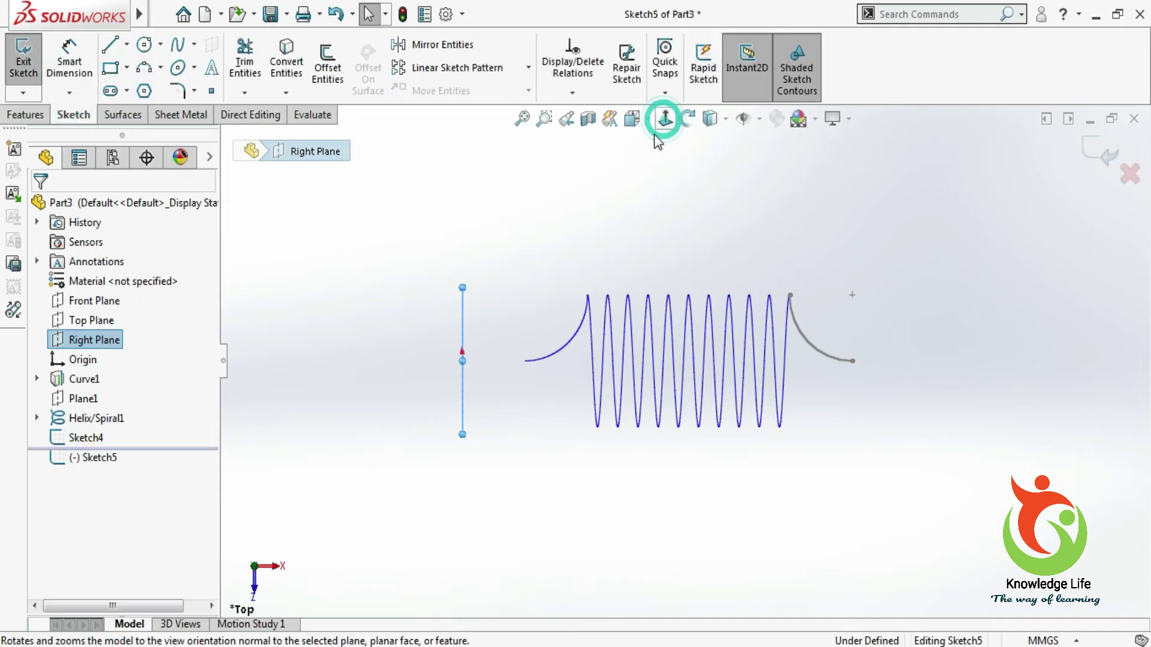
click(143, 67)
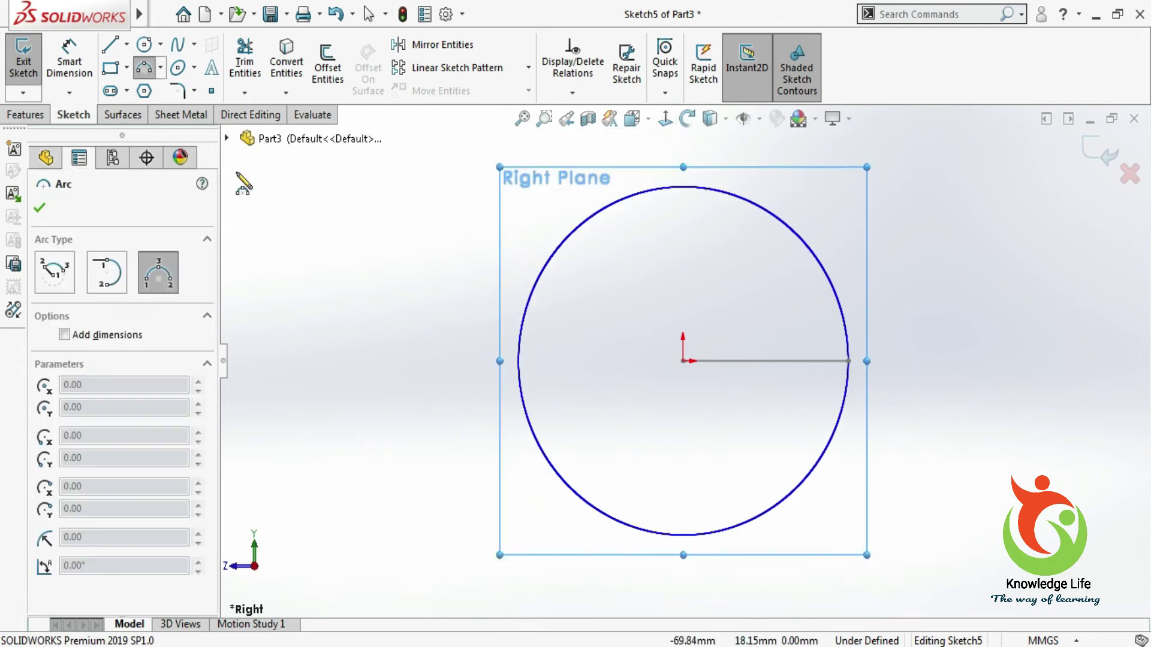
click(422, 361)
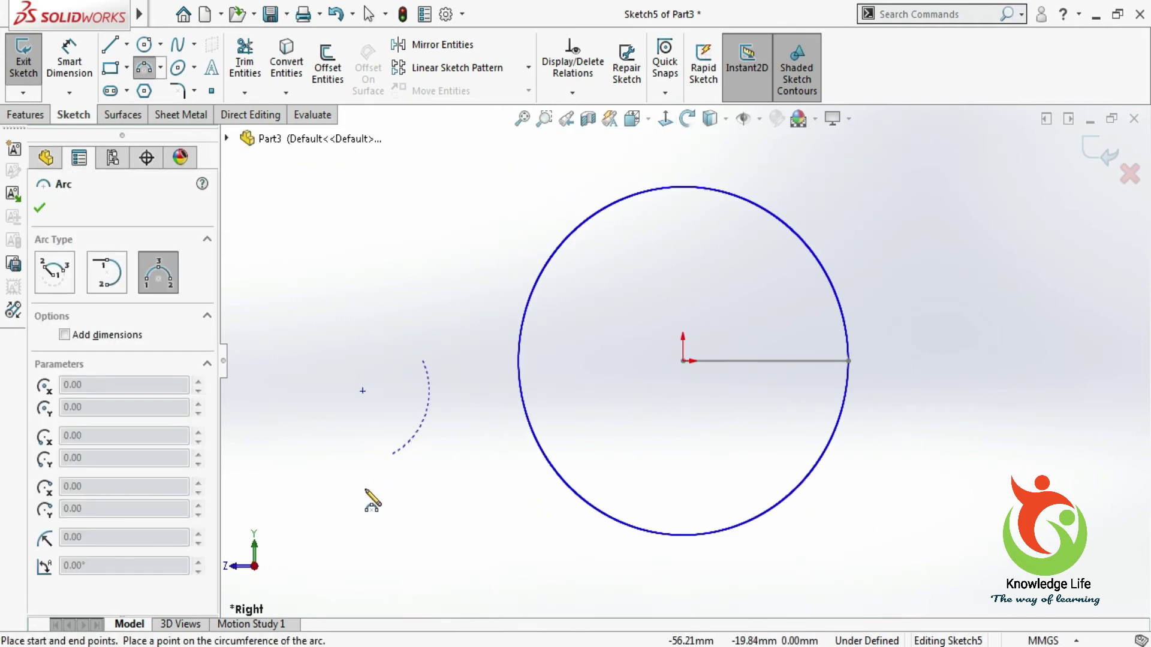
click(331, 530)
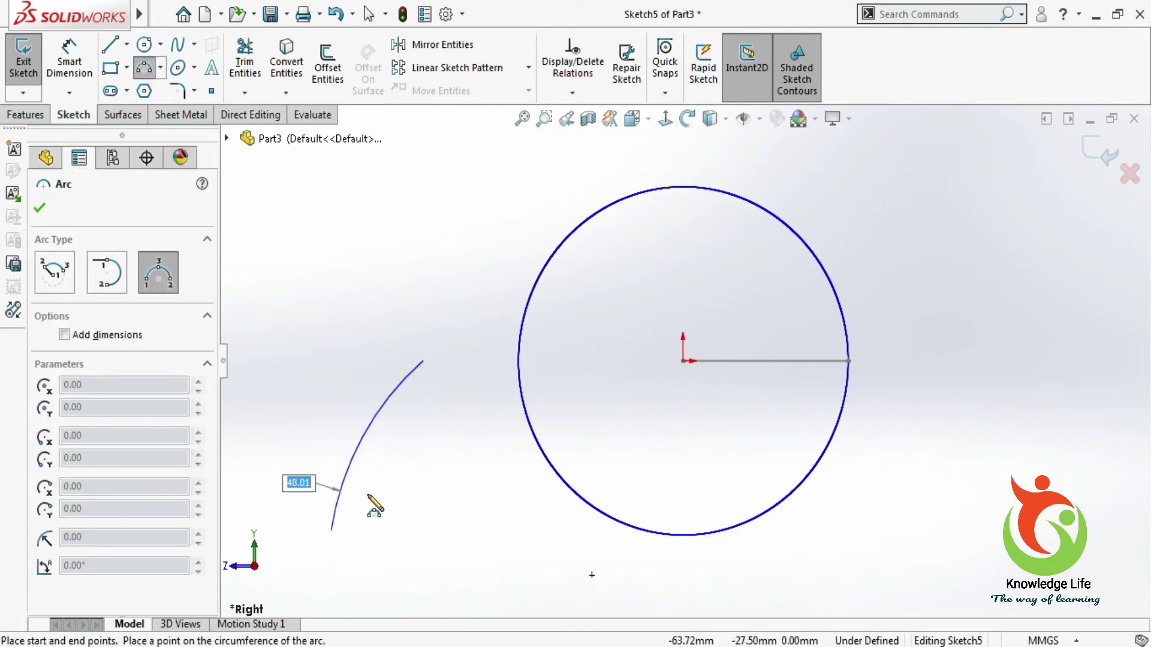
click(401, 483)
key(Escape)
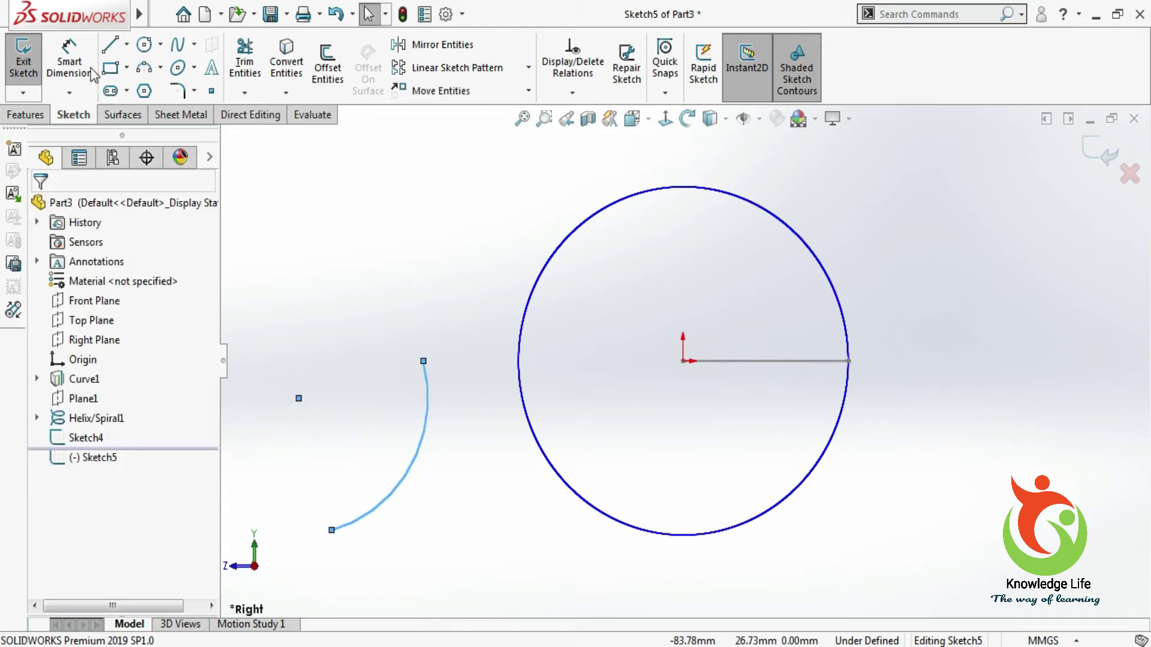
- Dimension the Right Plane arc's radius and set it to 30 mm
click(71, 55)
click(427, 420)
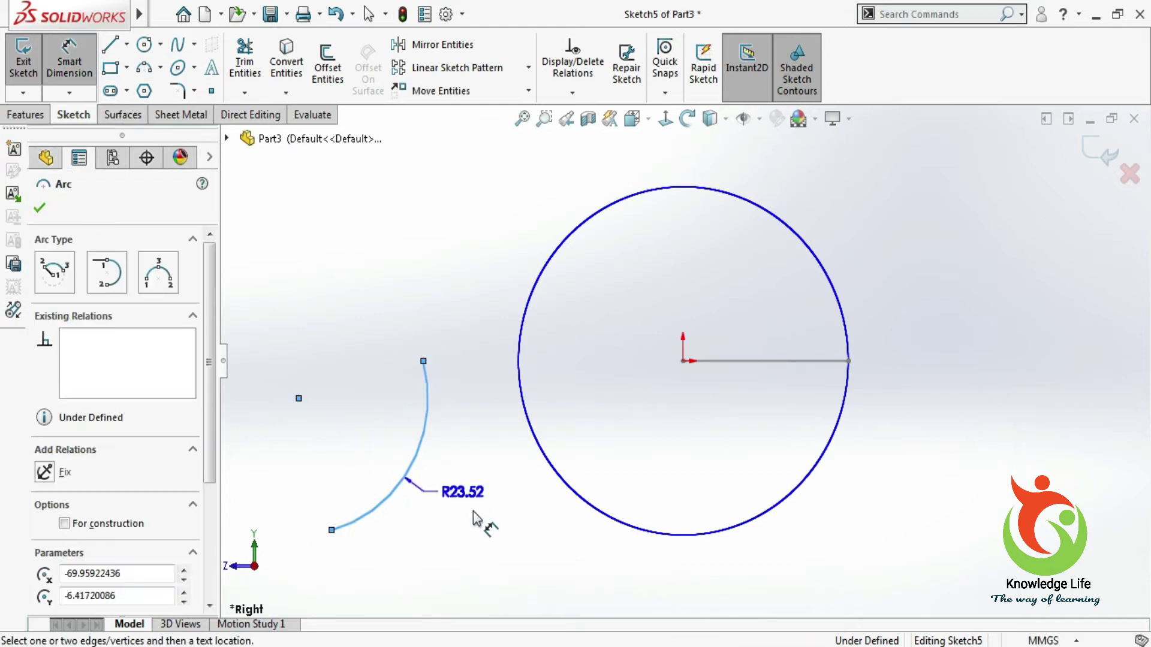
click(475, 517)
text(30)
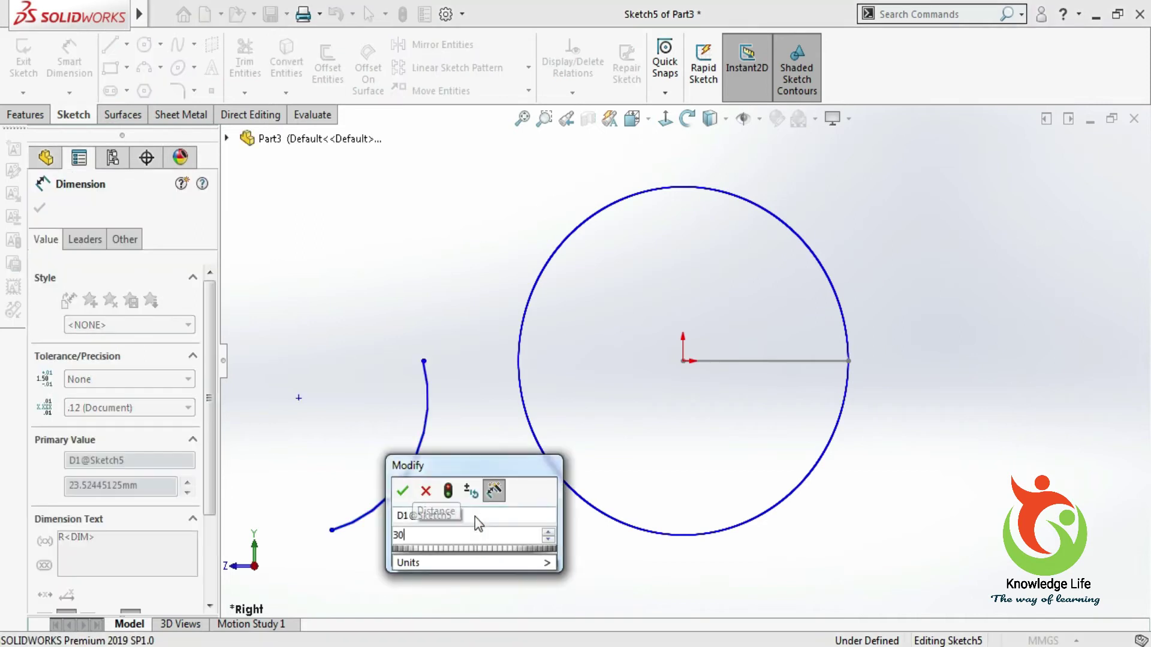
key(Return)
key(Escape)
key(Escape)
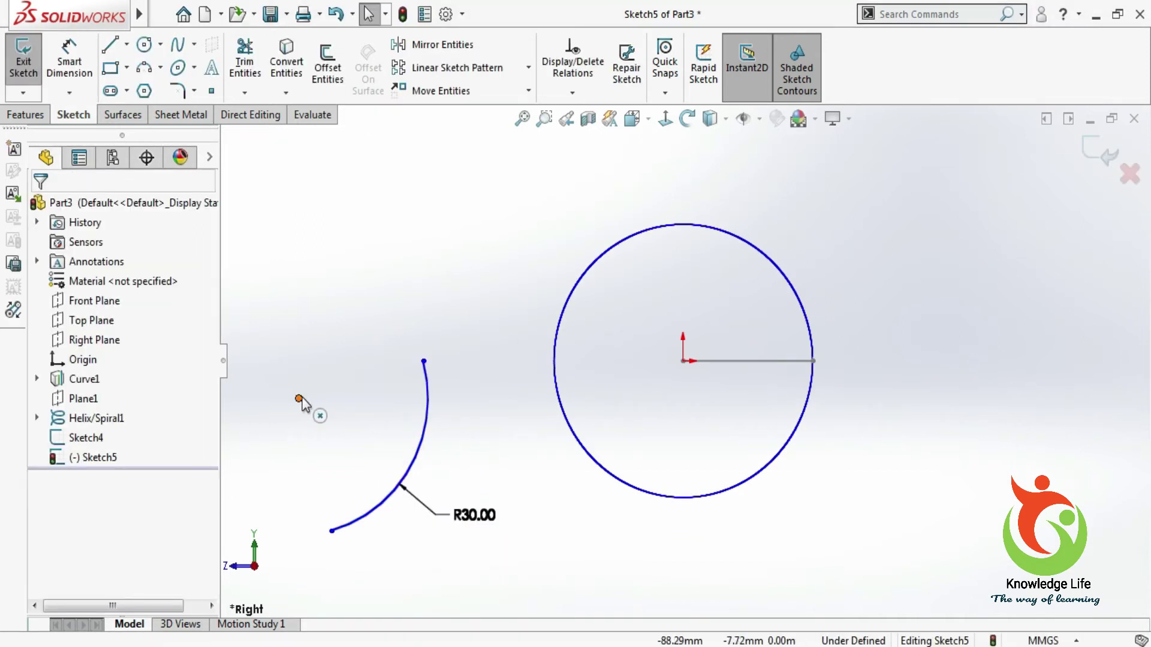
- Make the Right Plane arc's upper endpoint horizontal with its centre and its lower endpoint vertical with the centre
click(298, 398)
ctrl+click(424, 362)
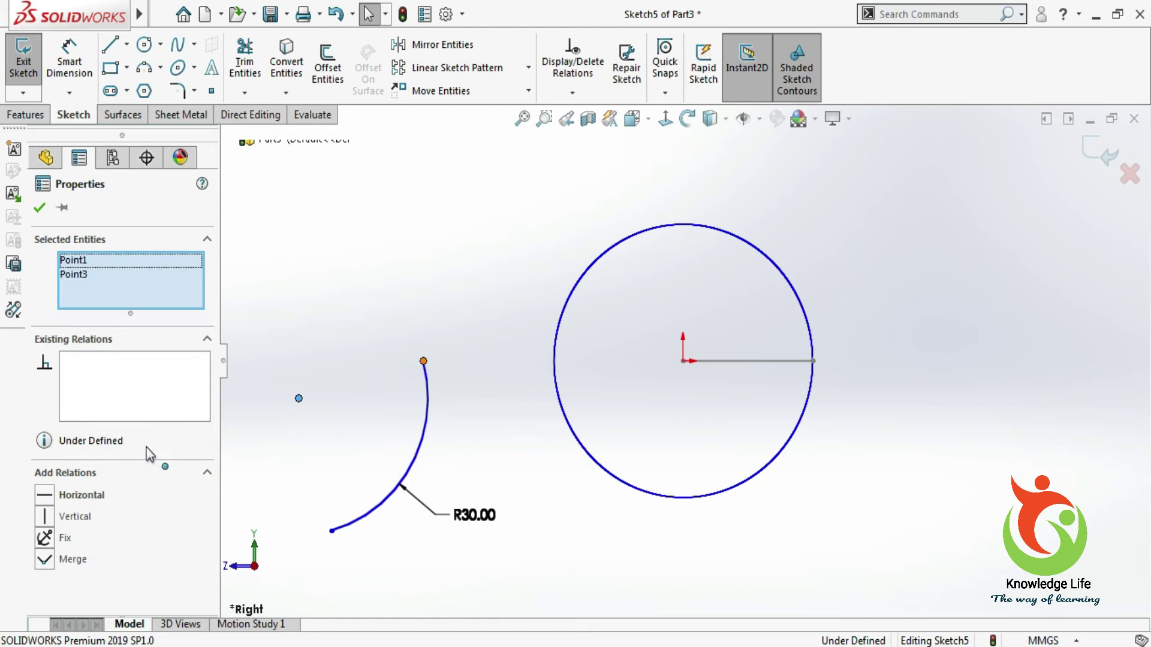
click(44, 495)
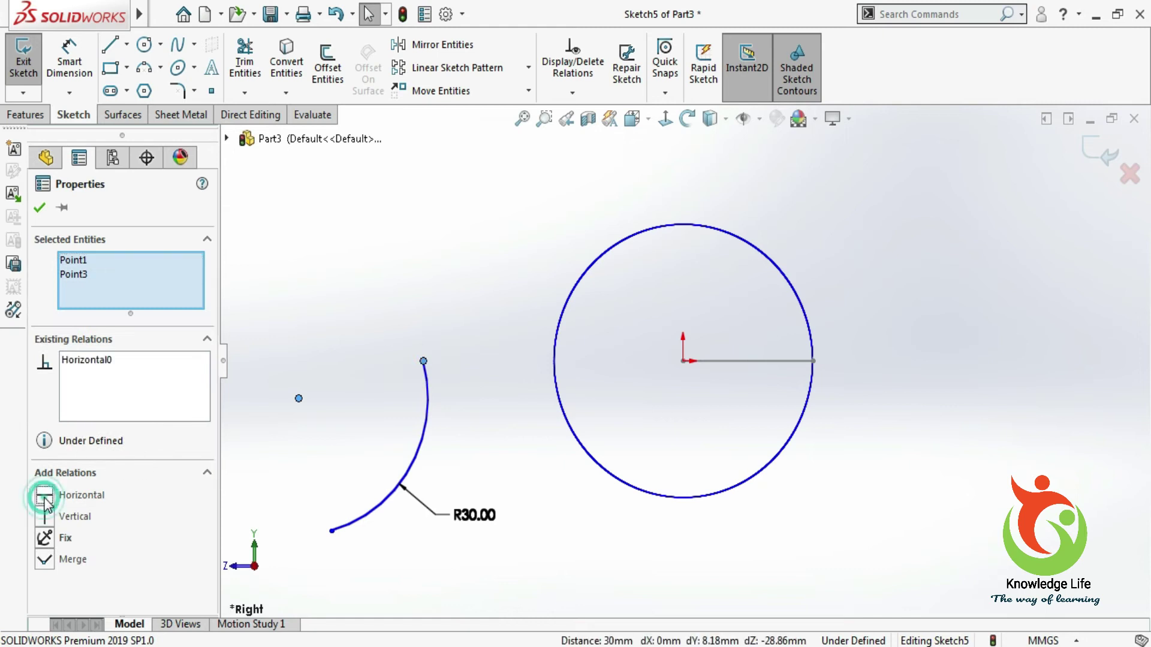
click(40, 209)
click(331, 494)
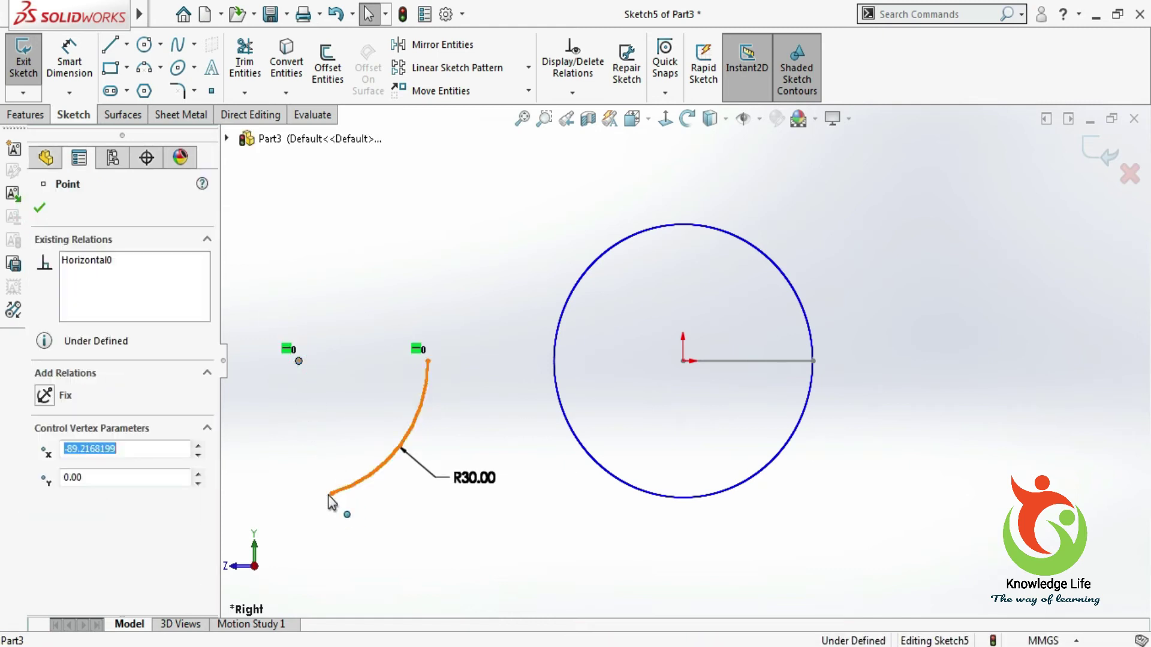
ctrl+click(299, 361)
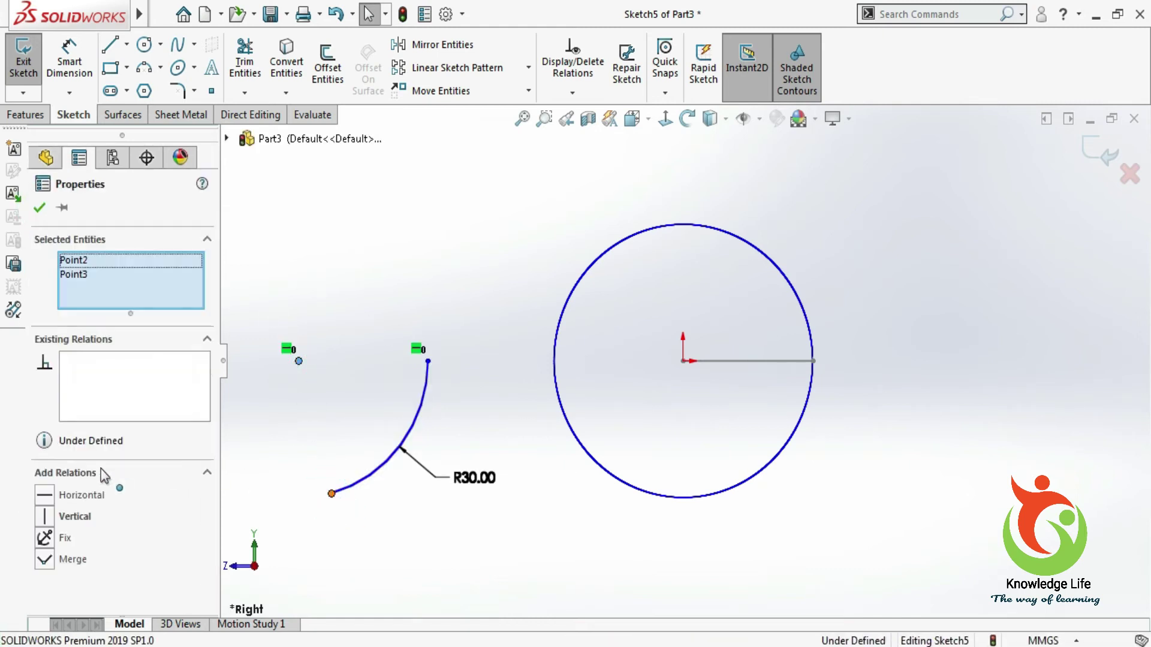
click(43, 517)
click(39, 208)
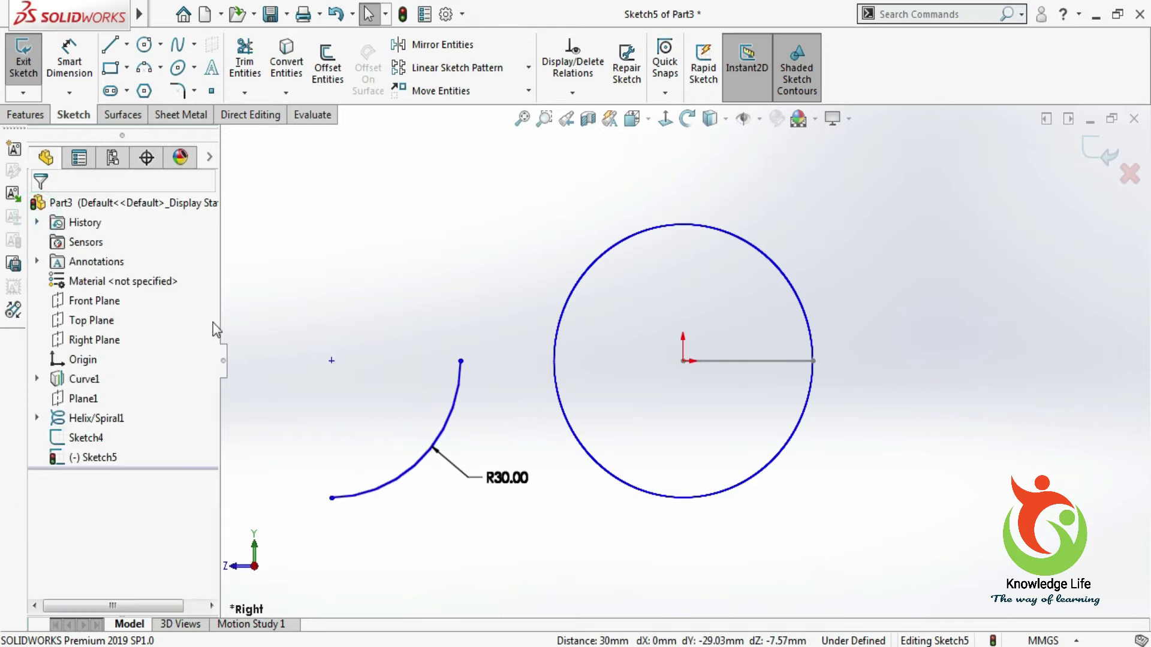
- Make the Right Plane arc's centre coincident with the origin and finish the sketch
click(331, 362)
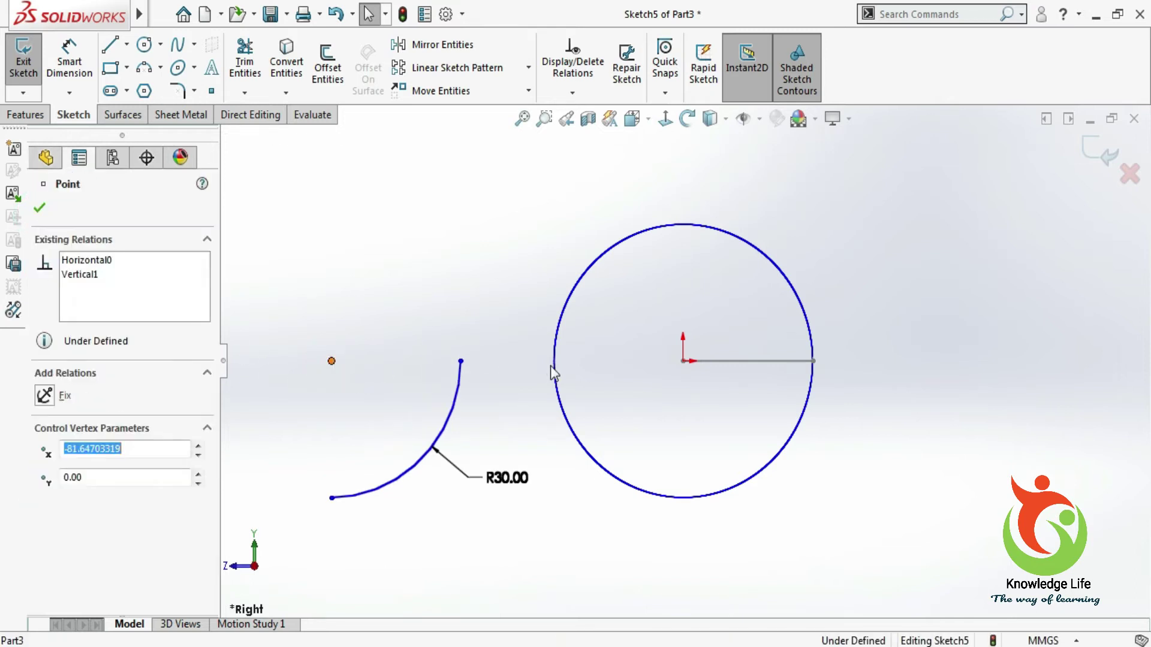
ctrl+click(682, 361)
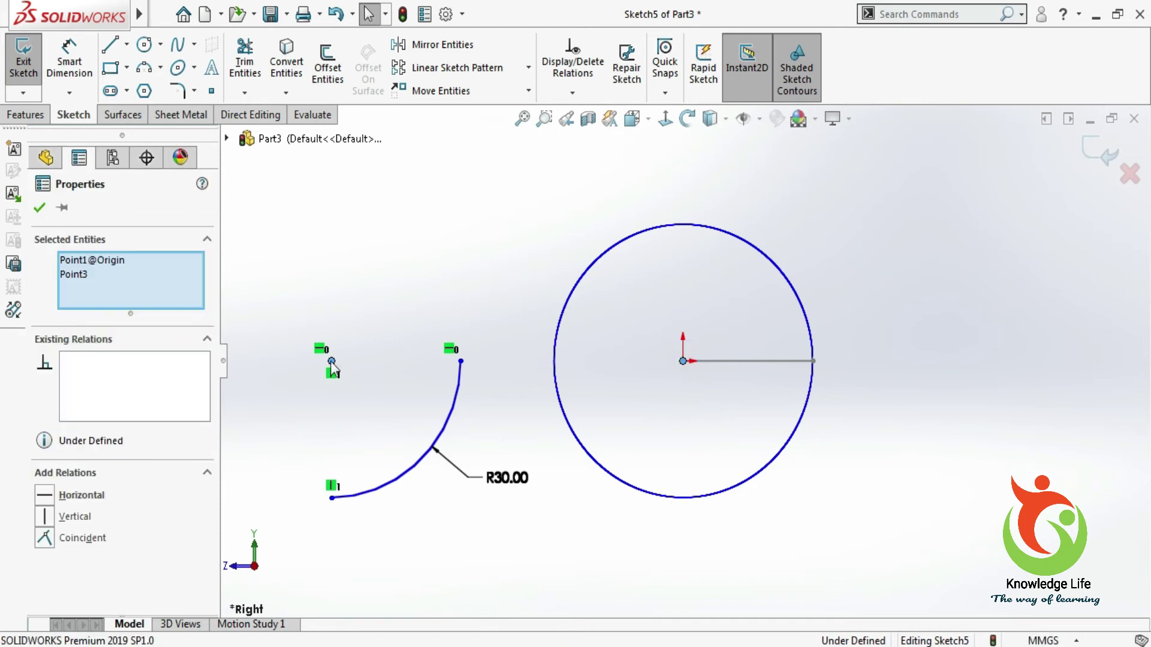
click(44, 537)
click(41, 210)
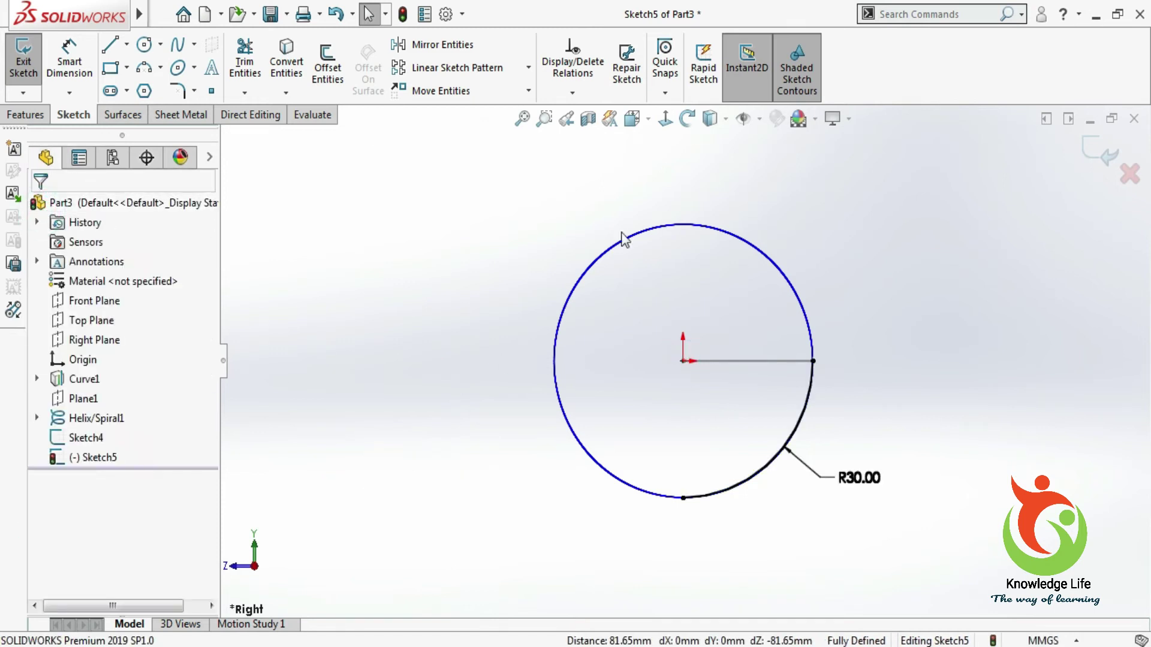
click(1100, 152)
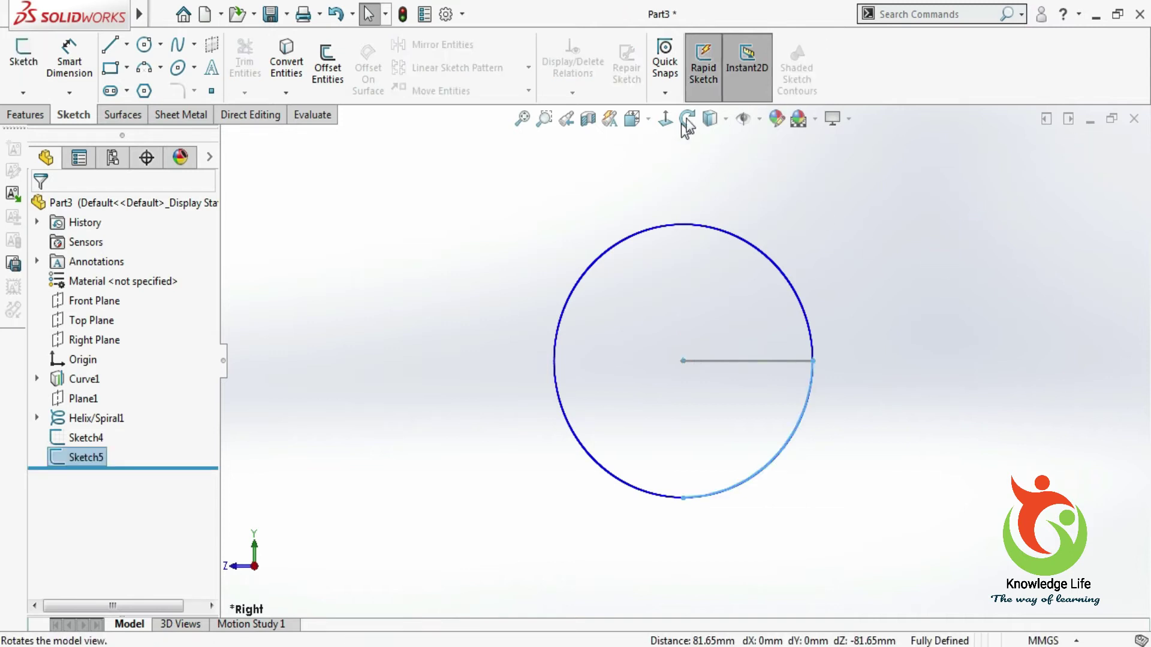
- Create a sketch-on-sketch projected curve from the Right Plane arc and the Top Plane arc at the helix's free end
click(24, 115)
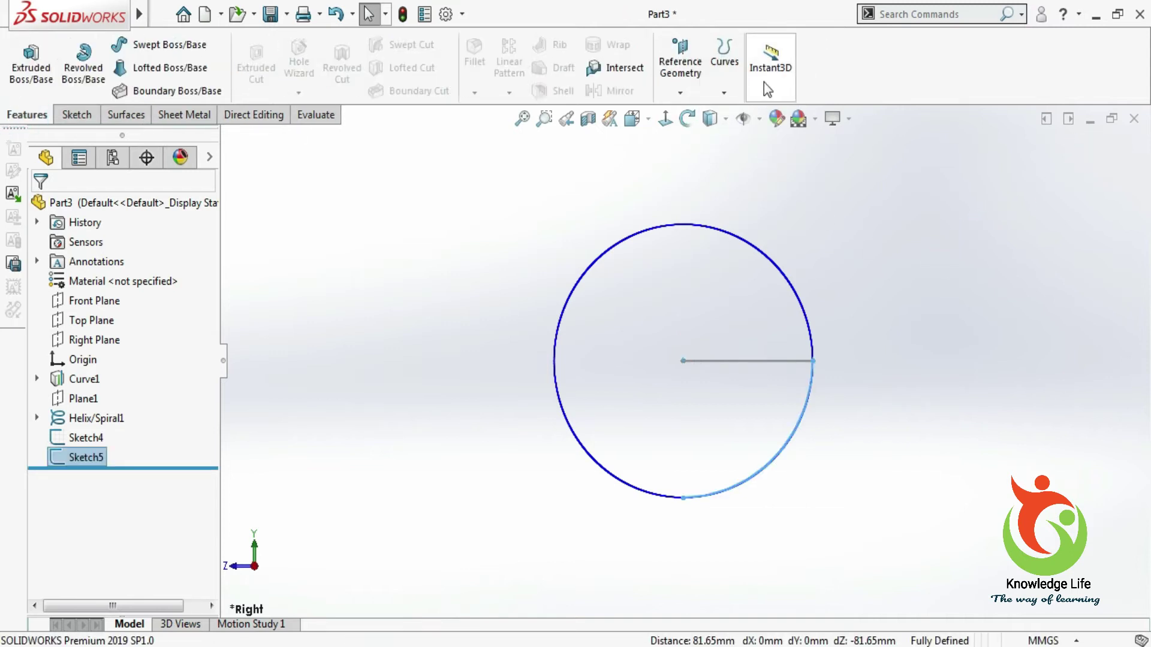
click(724, 60)
click(741, 116)
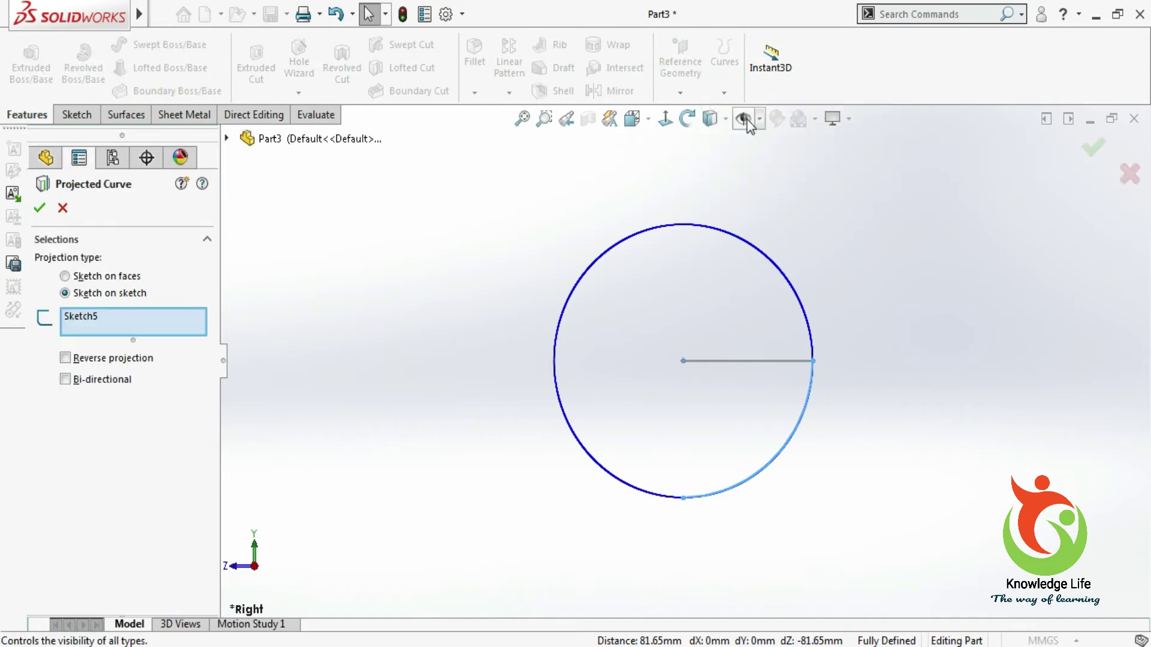
mouse_move(457, 306)
middle_down()
mouse_move(447, 287)
mouse_move(450, 301)
middle_up()
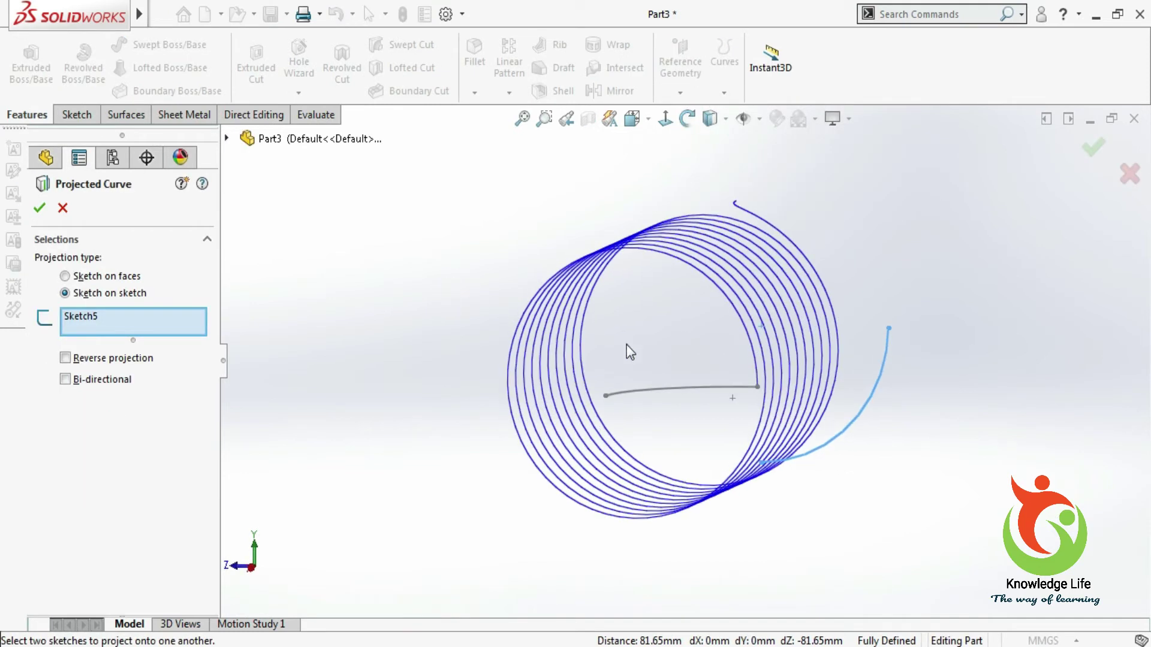
click(654, 389)
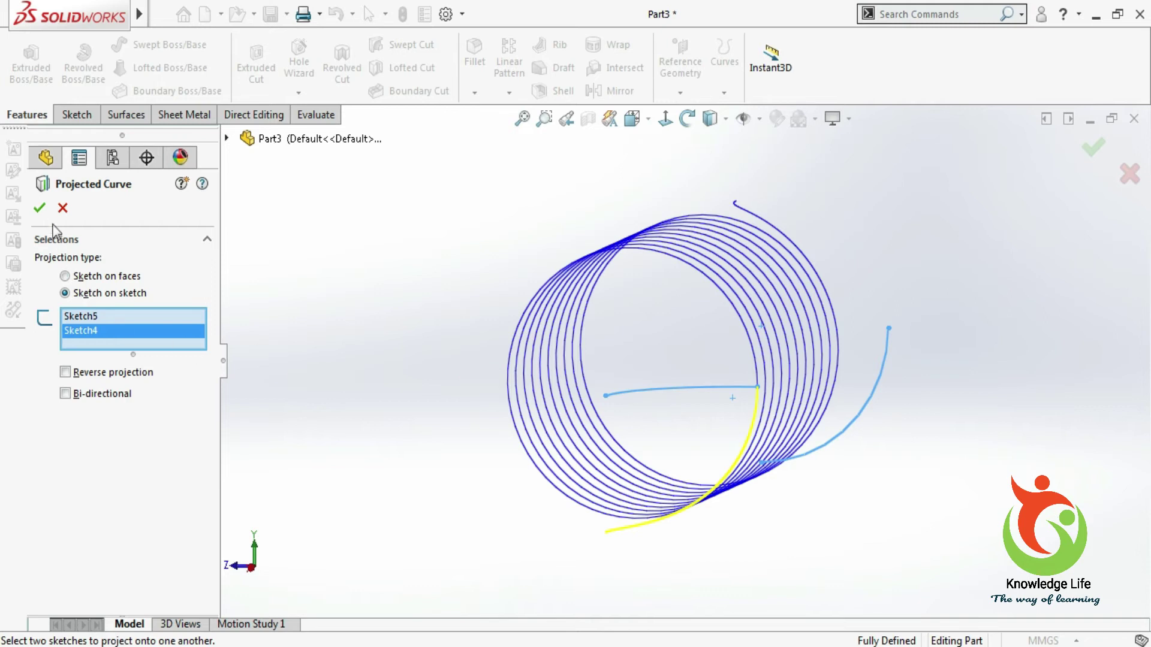
click(41, 210)
middle_drag(257, 326, 448, 392)
drag(448, 392, 671, 309)
key(Escape)
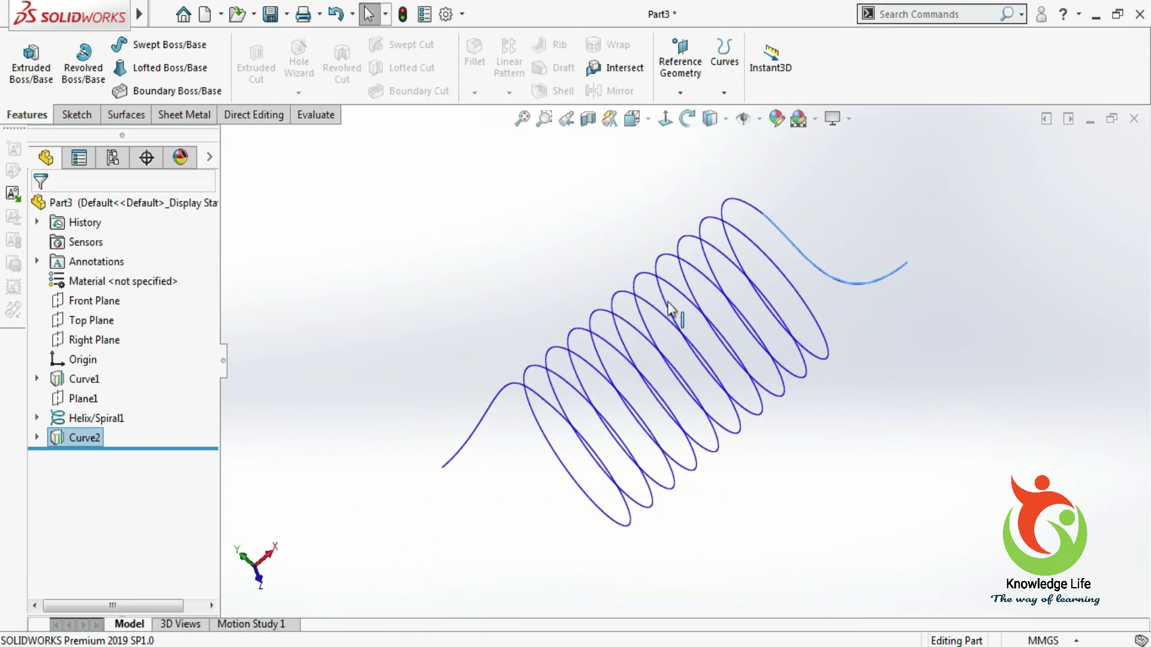
- Sketch on the Front Plane a horizontal centreline about 195 mm long from the origin and a vertical centreline about 37 mm long at its end
click(110, 305)
click(120, 272)
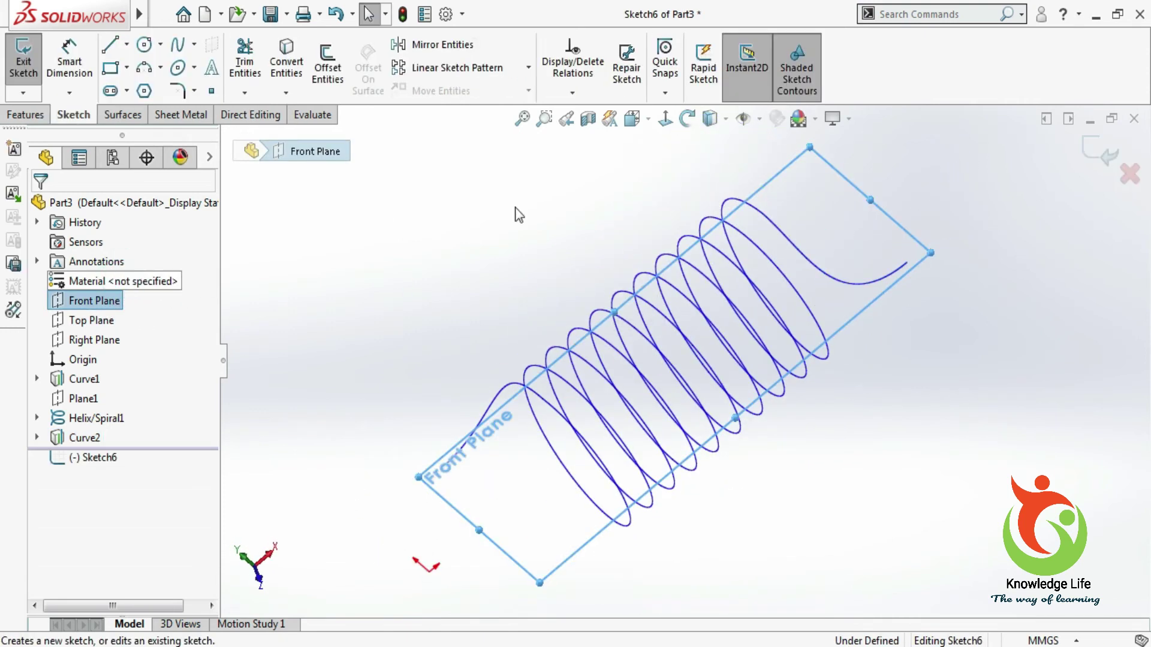
click(663, 119)
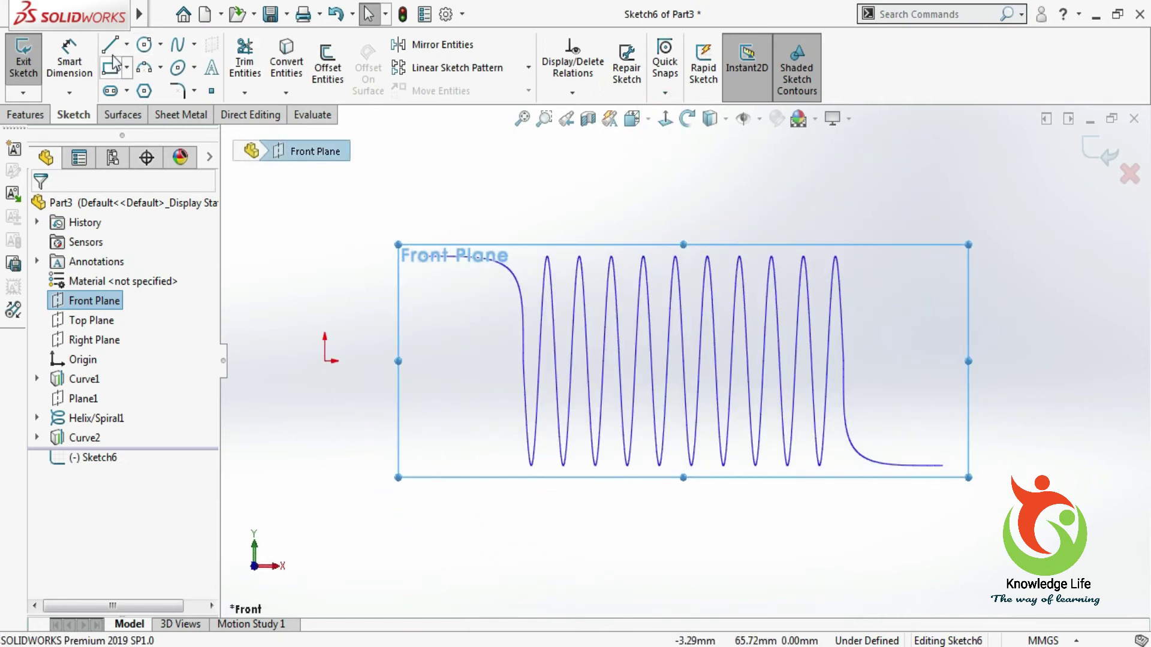
click(126, 45)
click(140, 90)
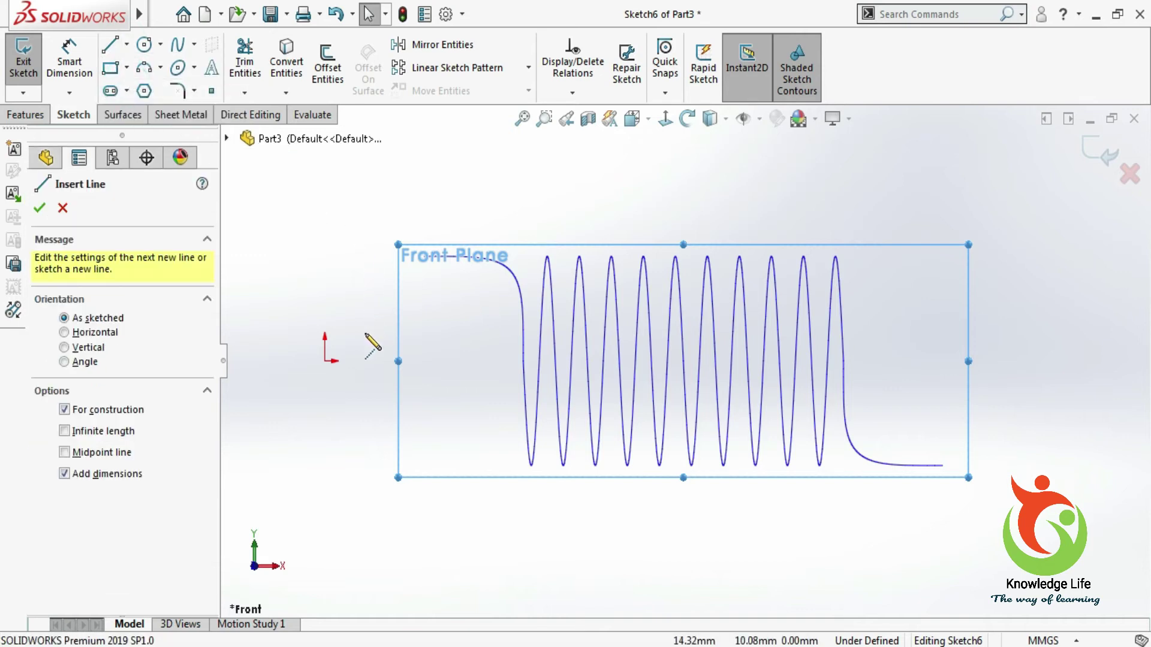
click(325, 361)
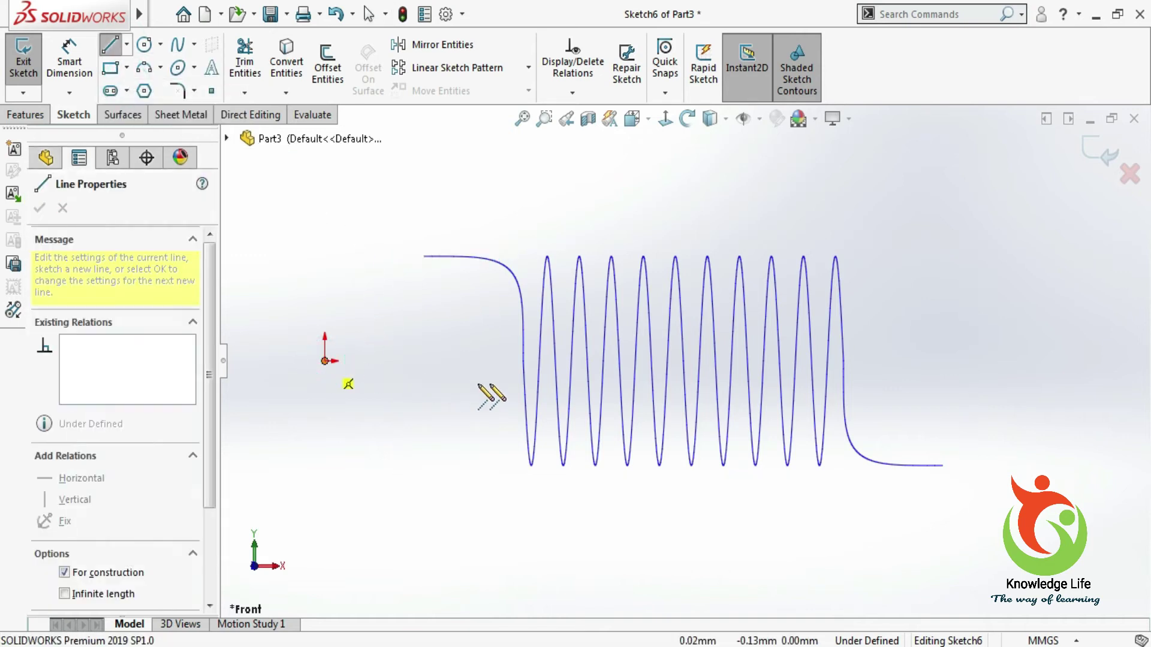
click(968, 361)
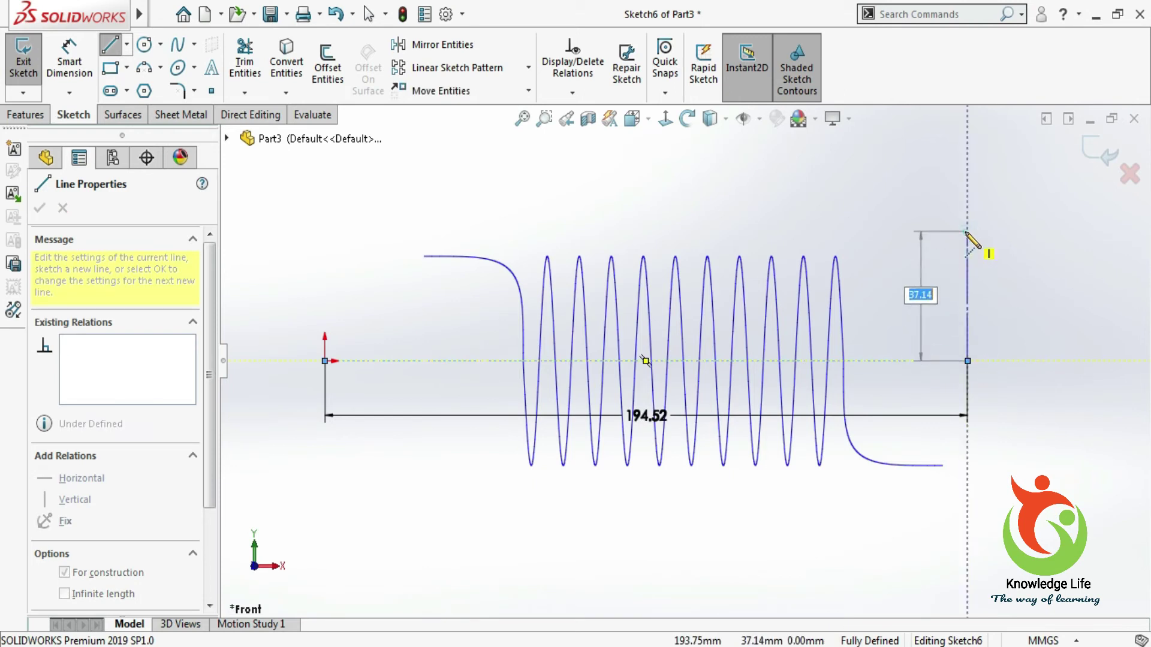
click(971, 235)
key(Escape)
- Dimension the horizontal centreline from the origin to its far endpoint as 97+126 mm
click(70, 60)
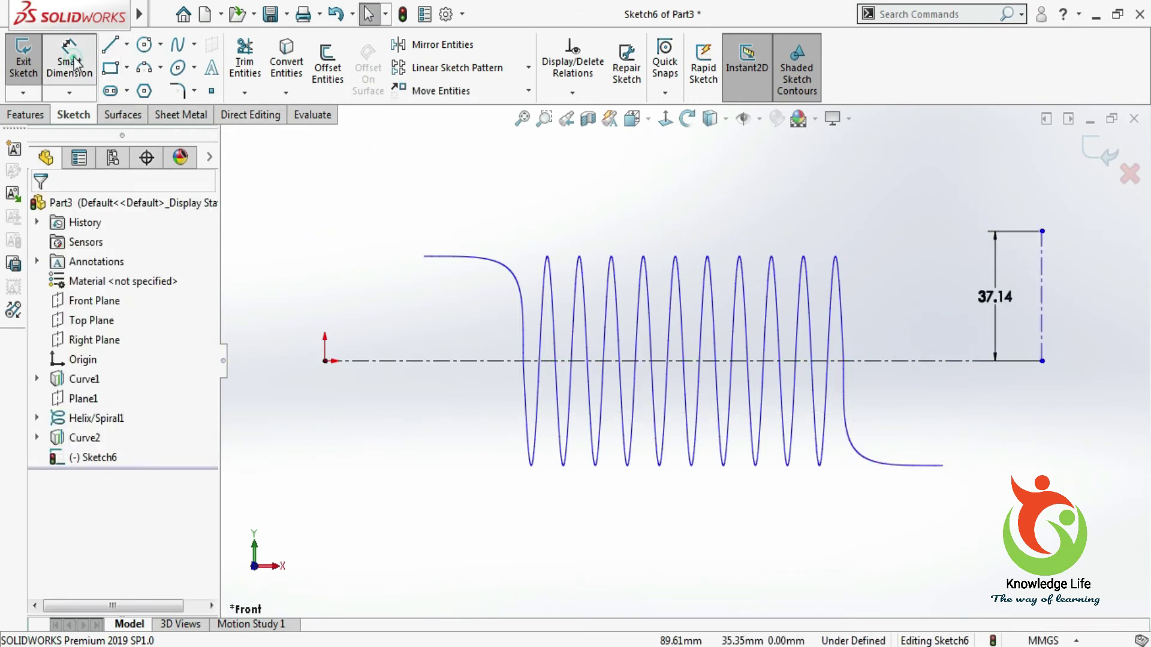
click(325, 361)
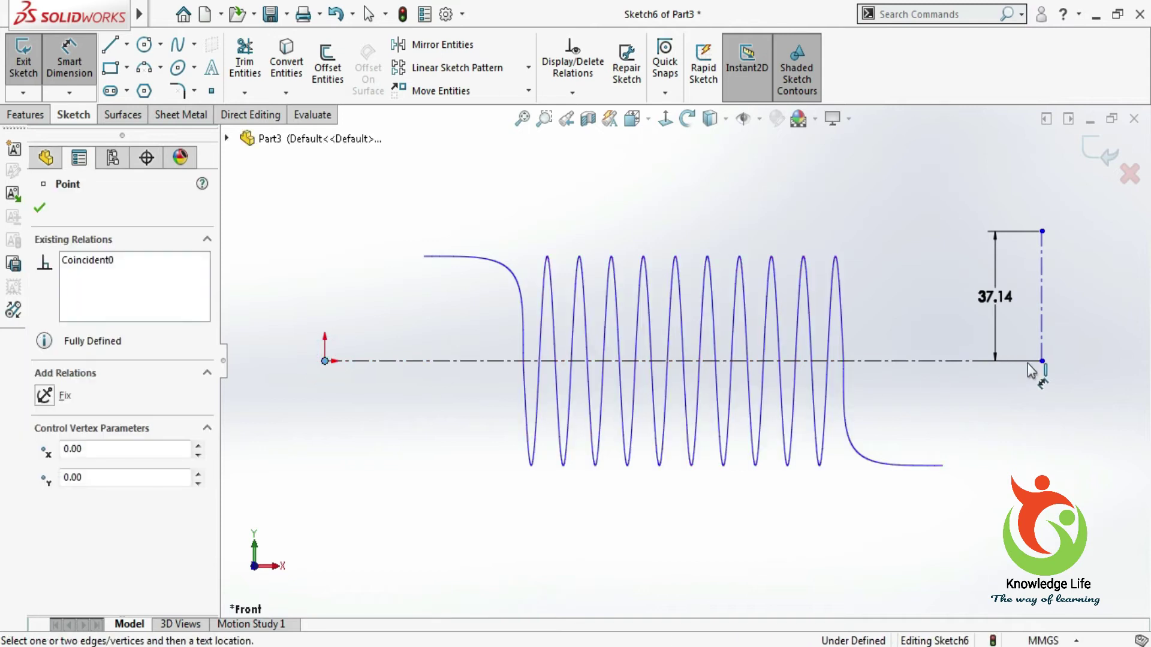
click(1042, 362)
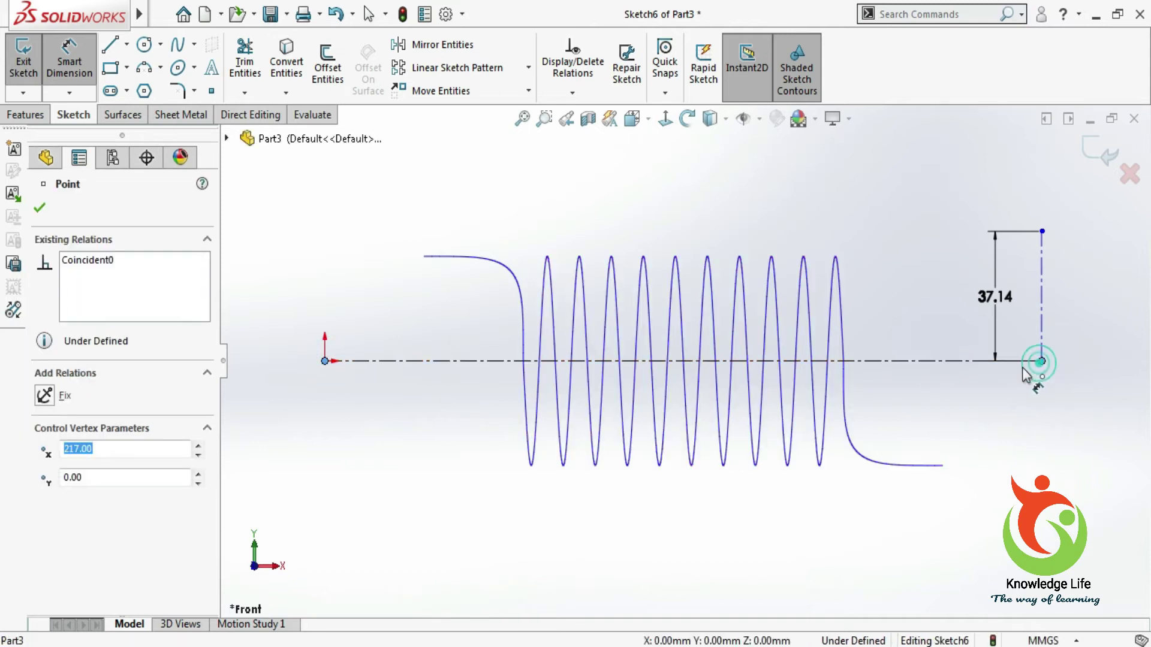
click(766, 526)
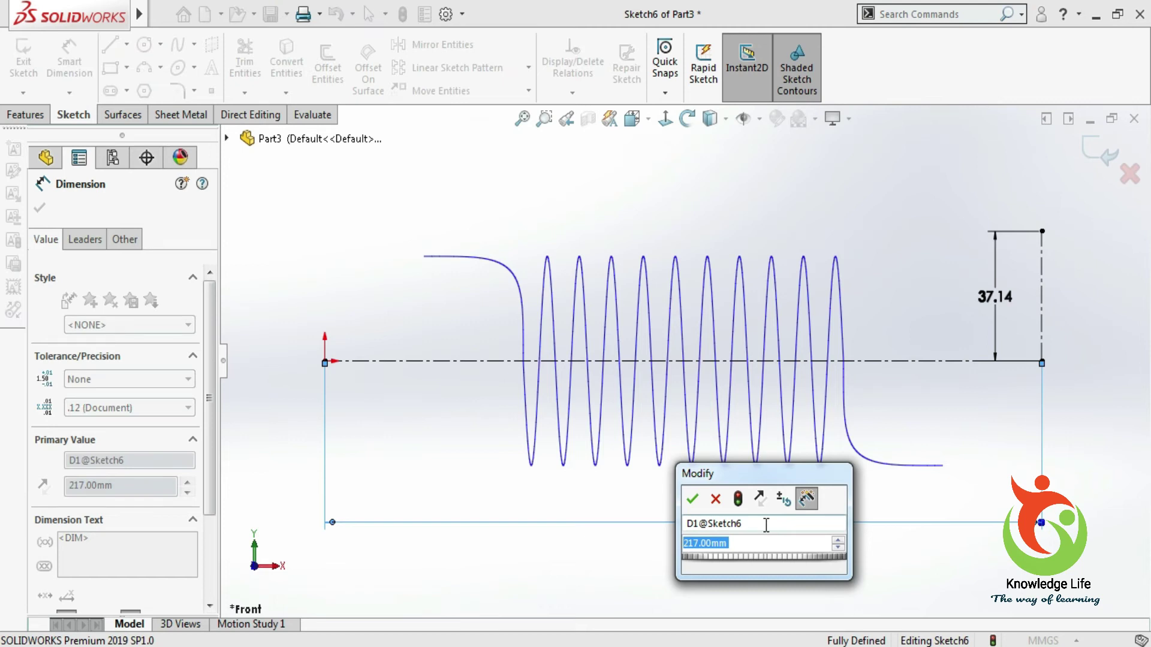
text(97+)
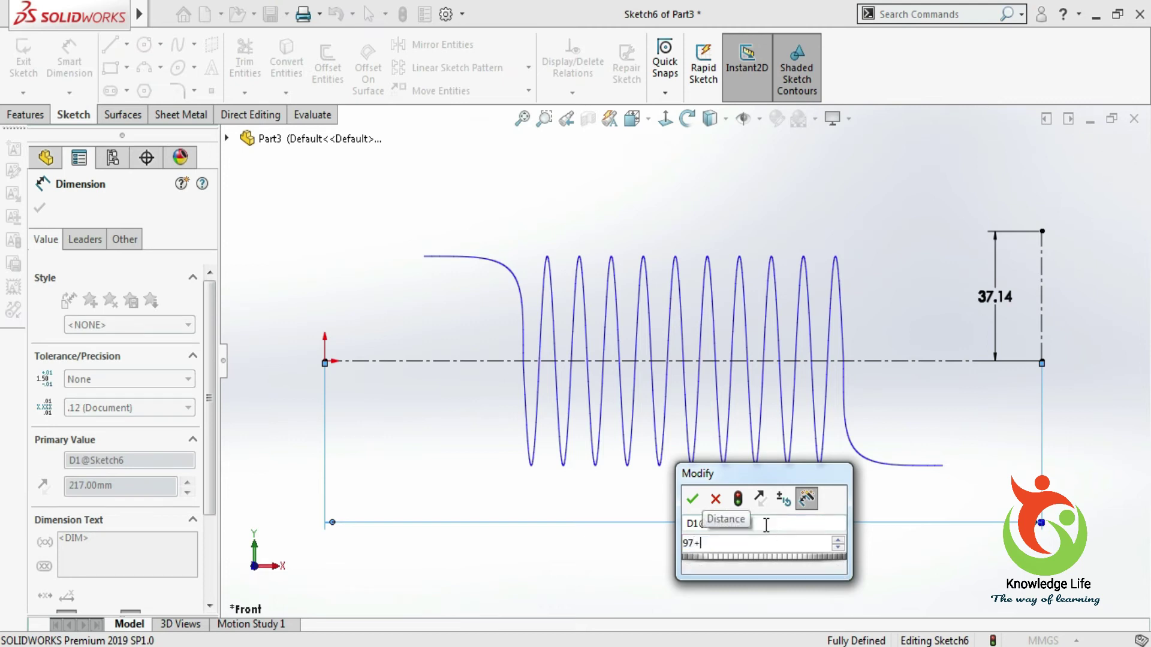
text(12)
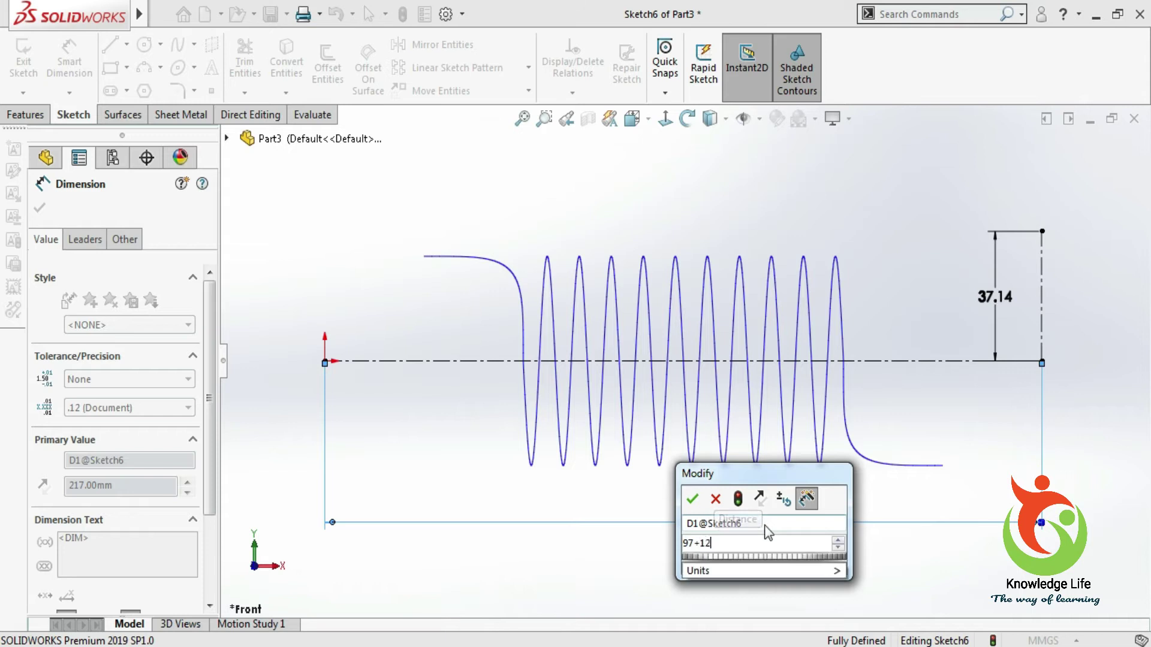
text(6)
key(Return)
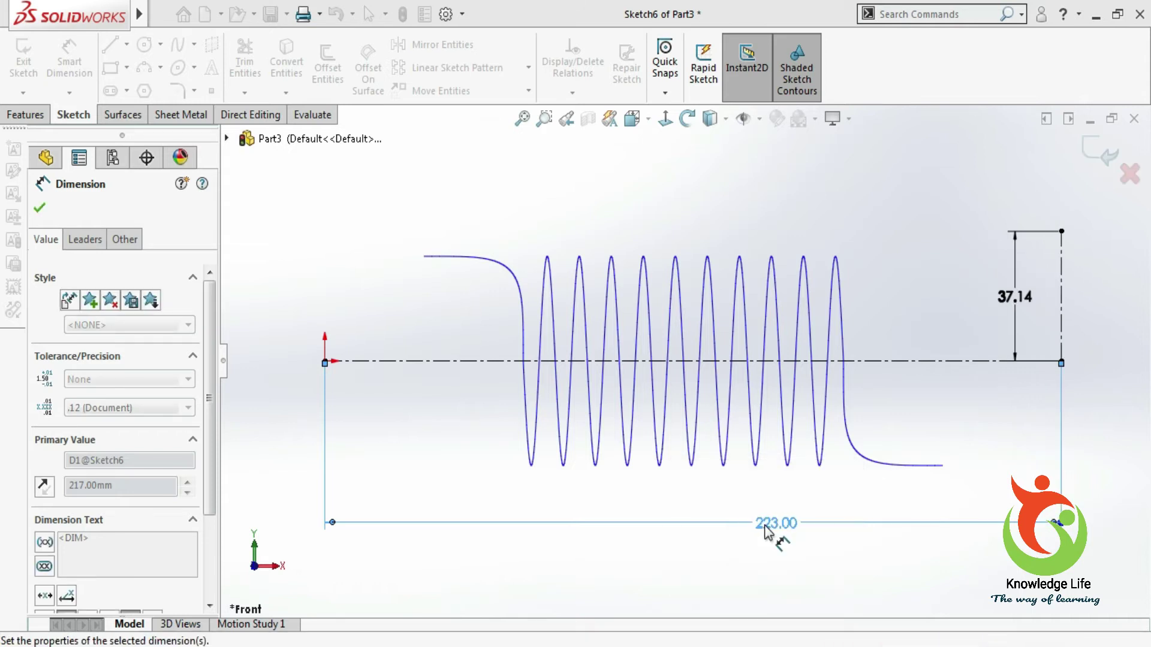
- Draw a centerpoint arc of about 29 mm radius, centred on the horizontal centreline and opening towards the helix, beside the second end curve
click(144, 67)
click(161, 68)
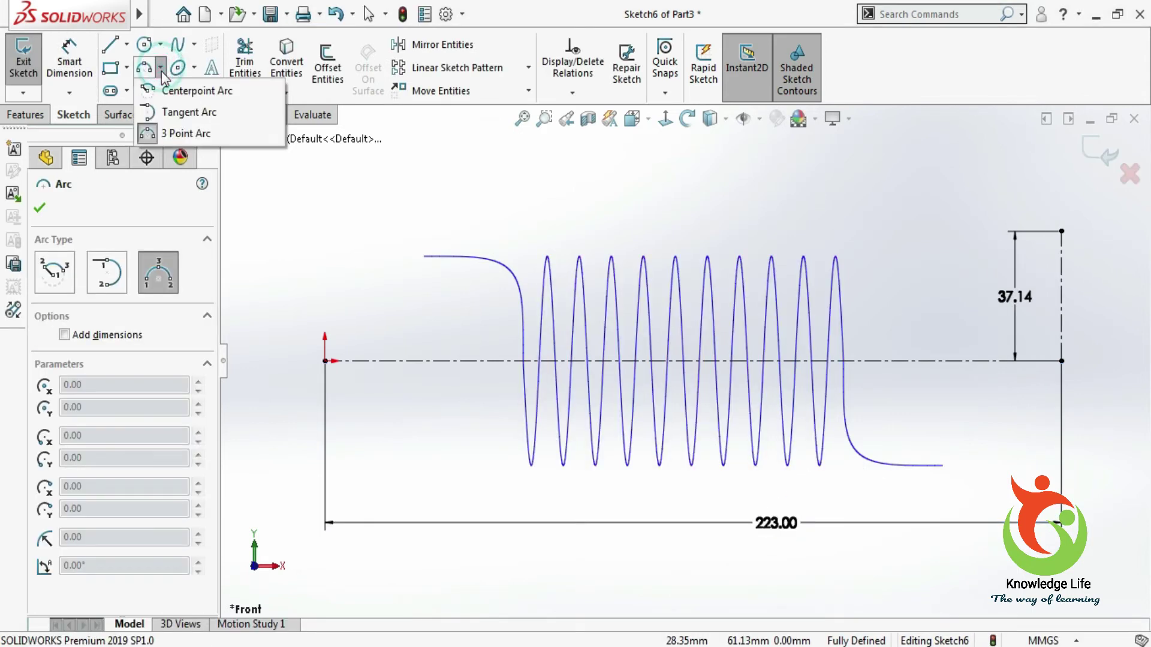
click(192, 91)
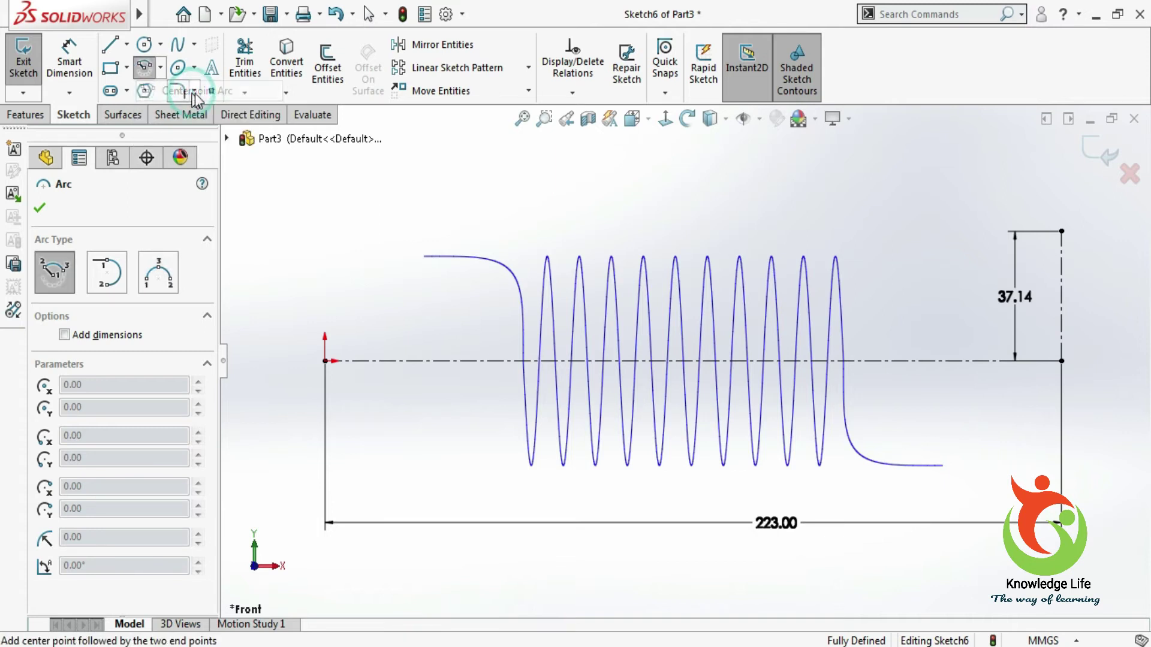
click(946, 361)
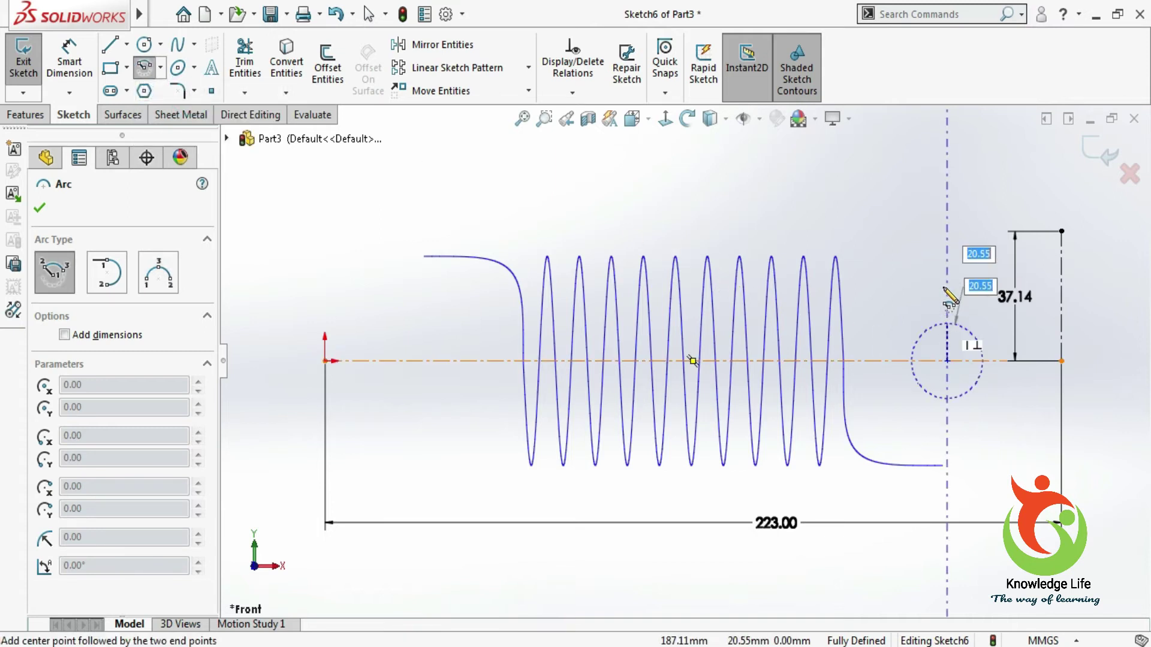
click(923, 269)
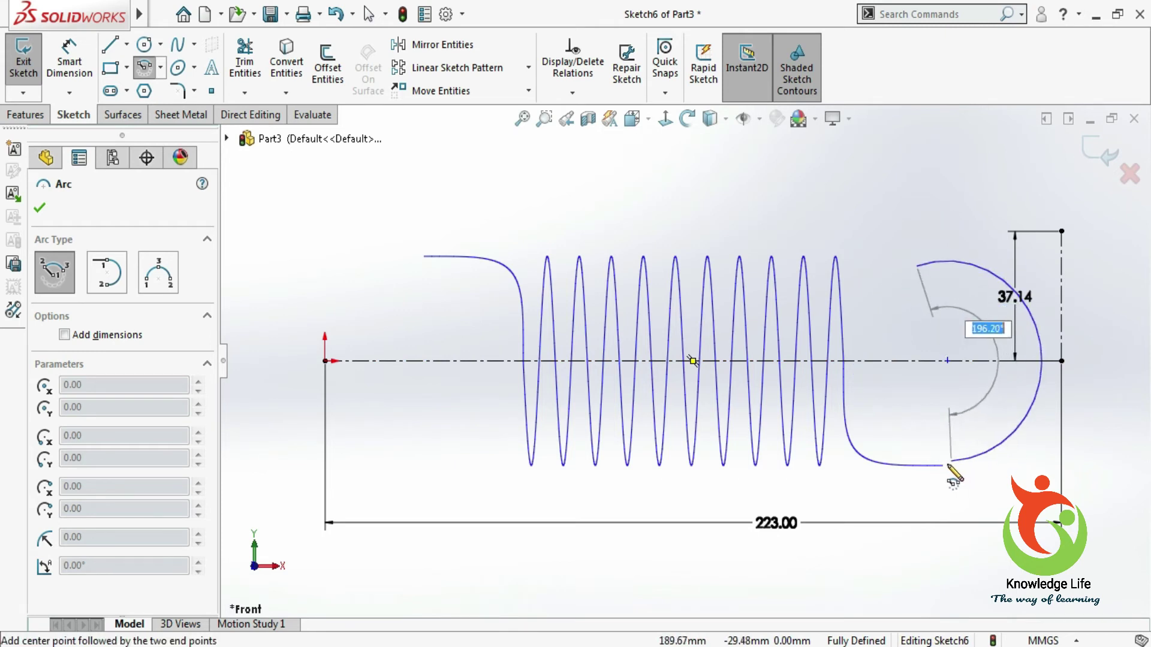
click(952, 475)
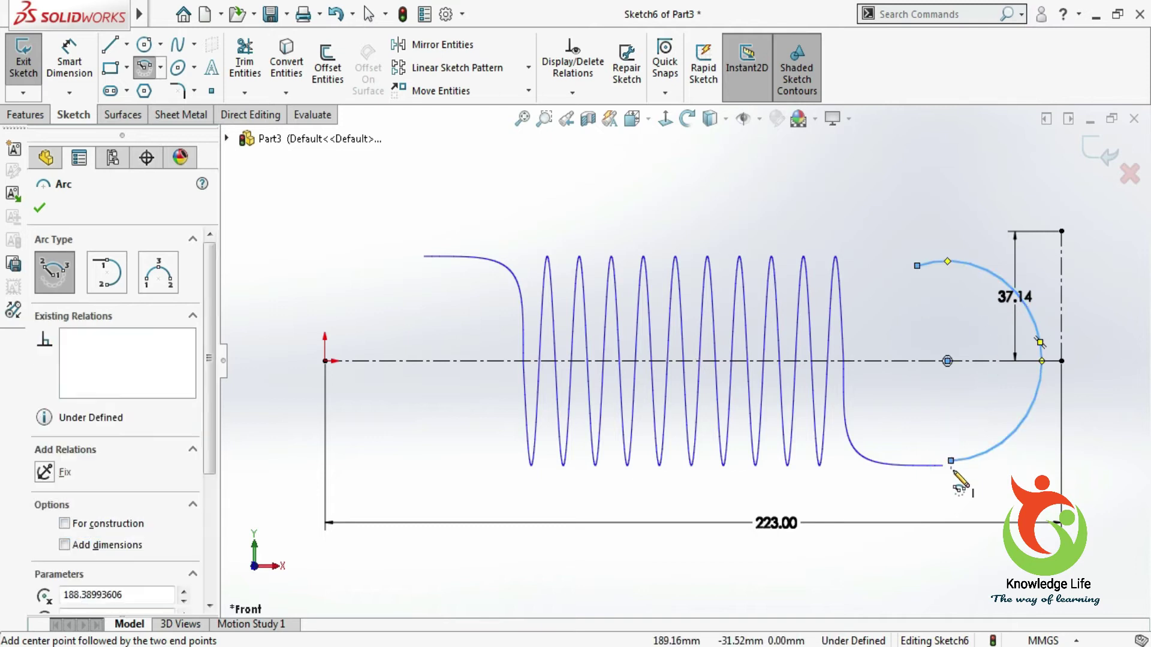
scroll(962, 477, down, 2)
key(Escape)
- Dimension the hook arc's radius and set it to 30 mm
click(936, 391)
click(1015, 398)
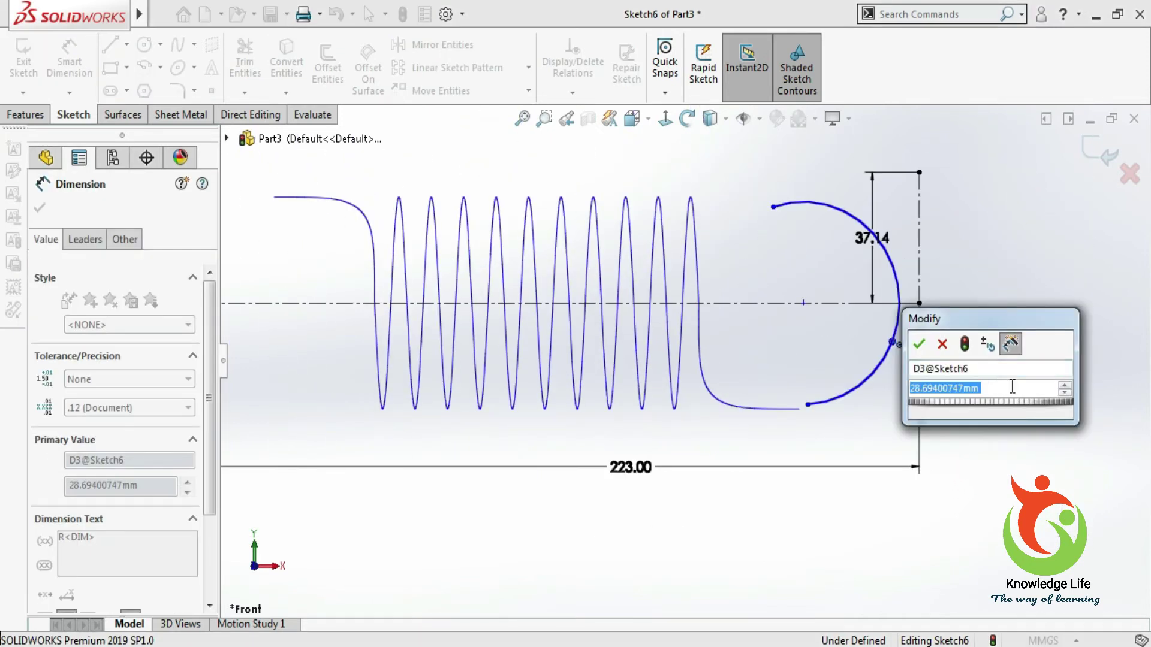
text(30)
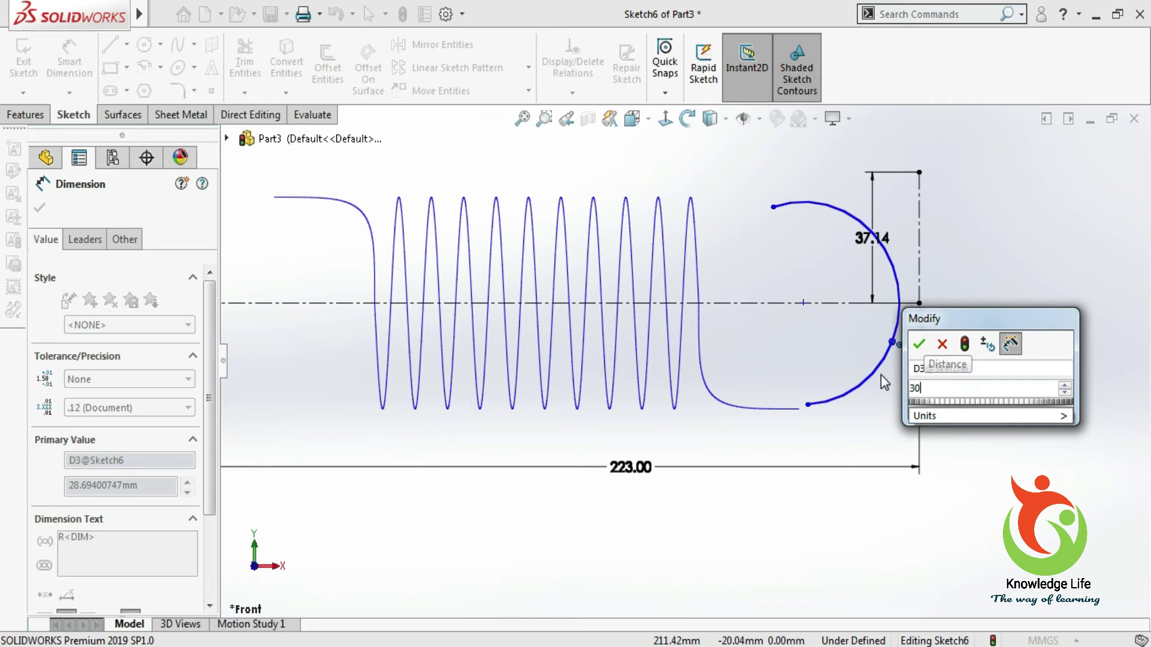
key(Return)
key(Escape)
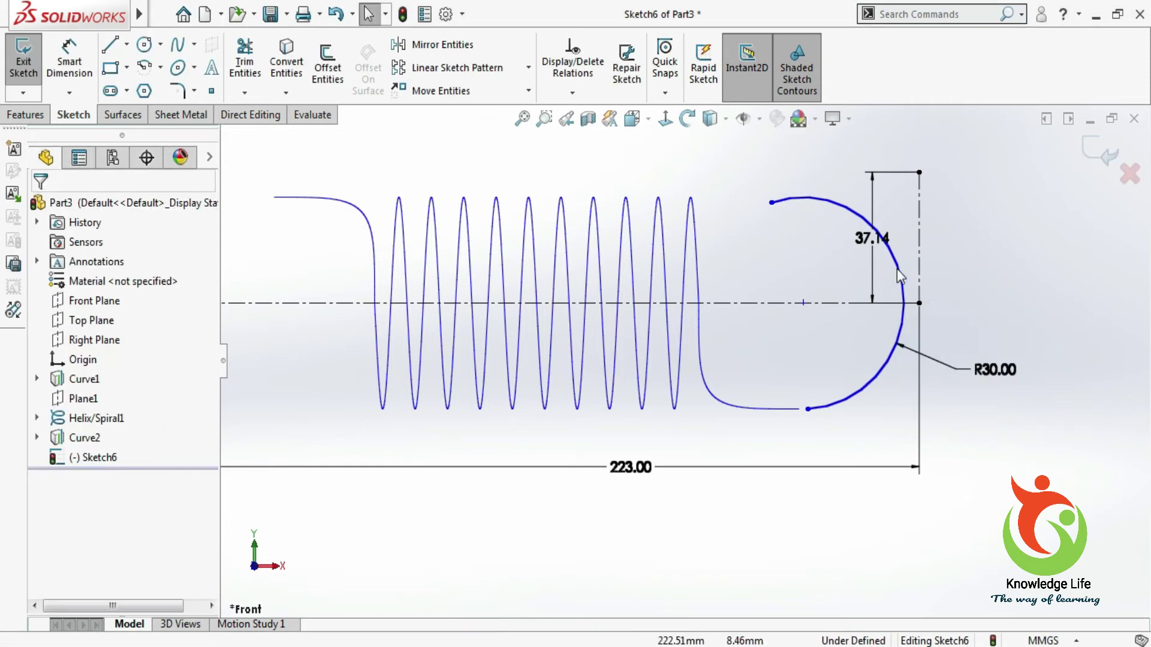
- Make the hook arc tangent to the vertical centreline and its lower endpoint vertical with its centre
click(901, 280)
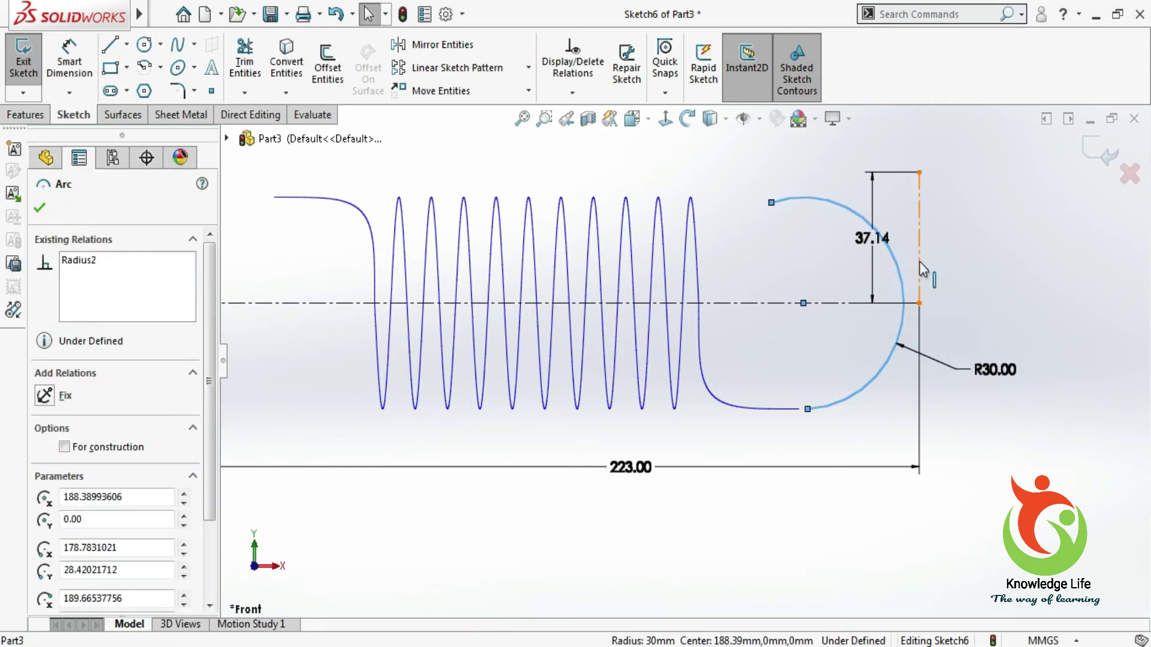
ctrl+click(920, 265)
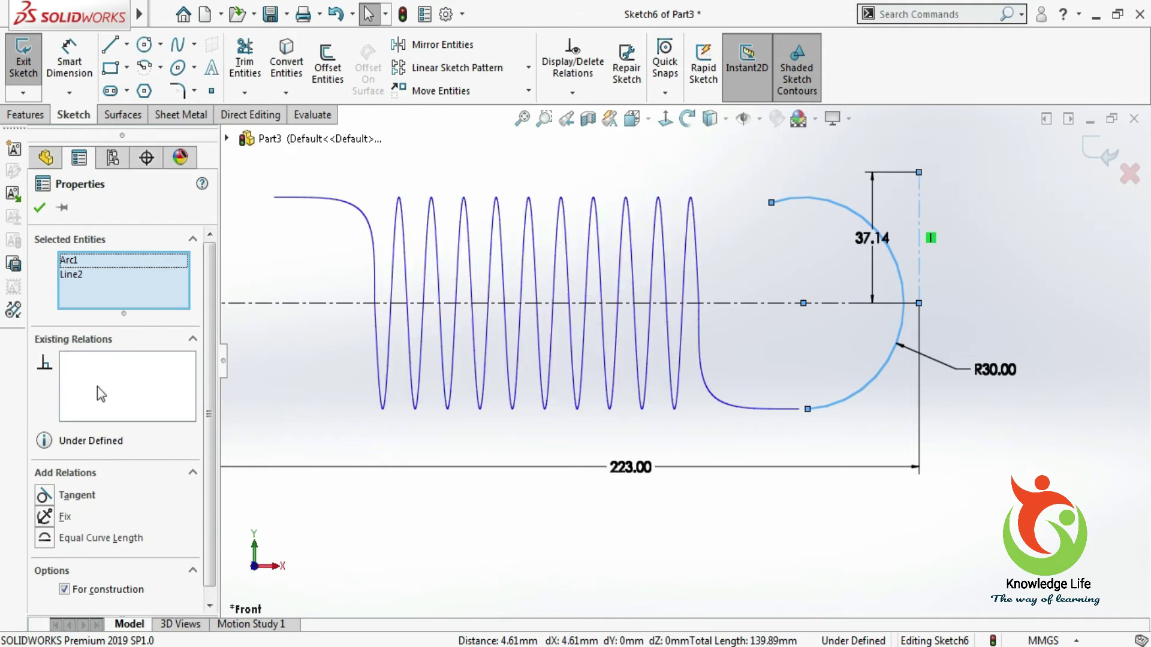
click(43, 495)
scroll(458, 277, up, 2)
click(818, 302)
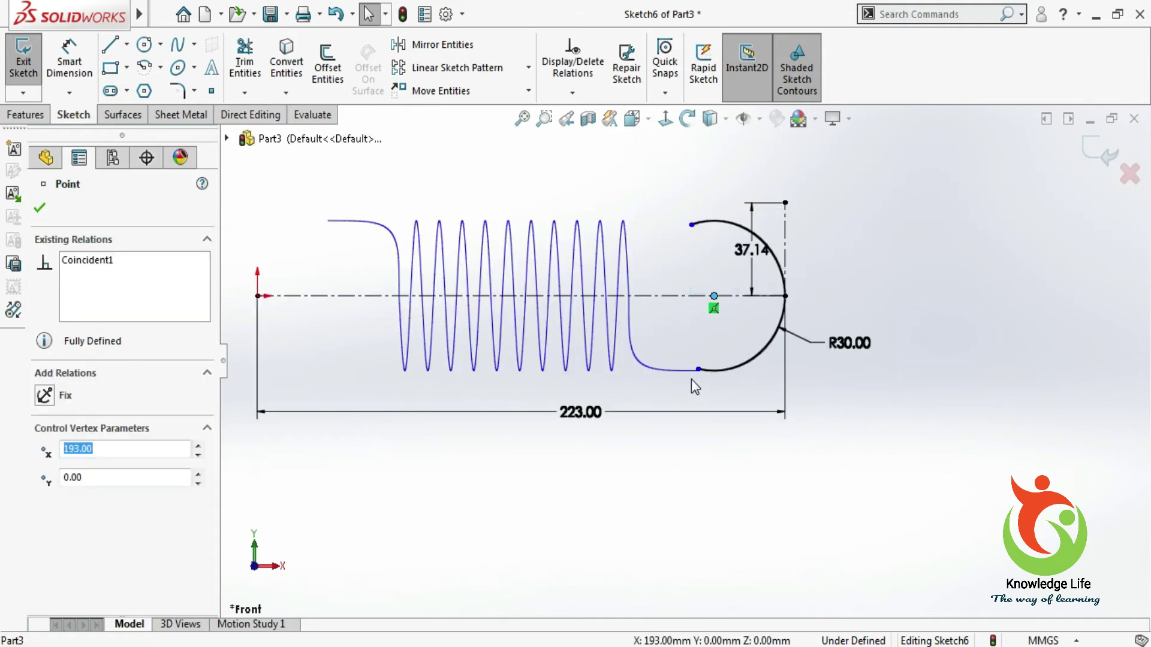
ctrl+click(697, 369)
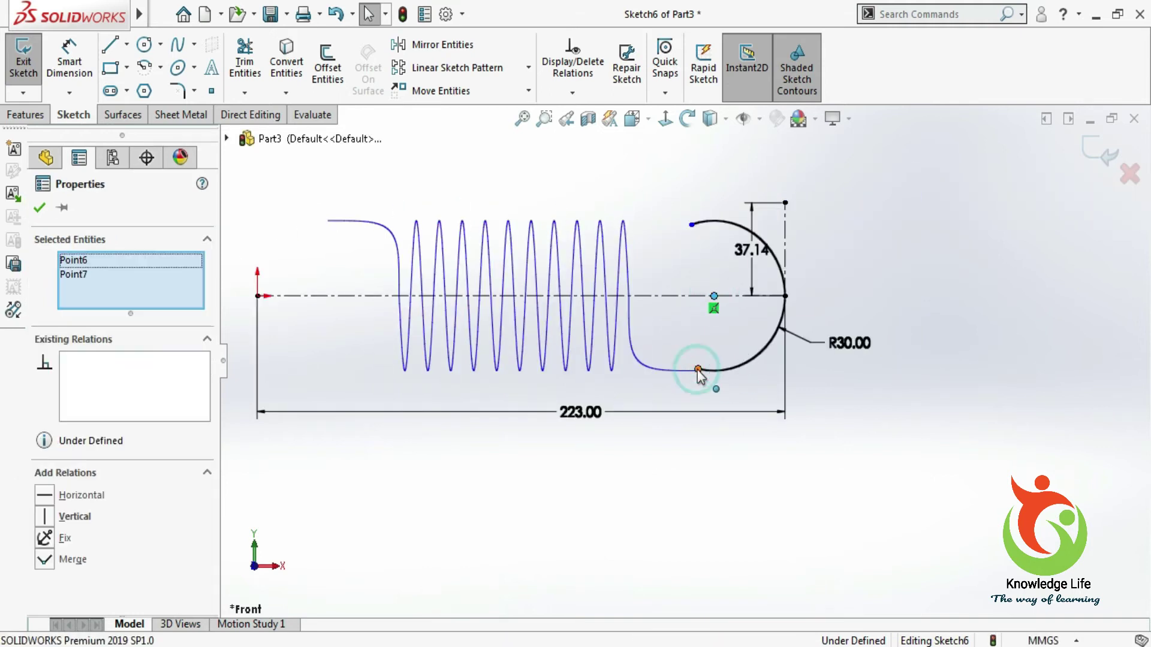
click(45, 517)
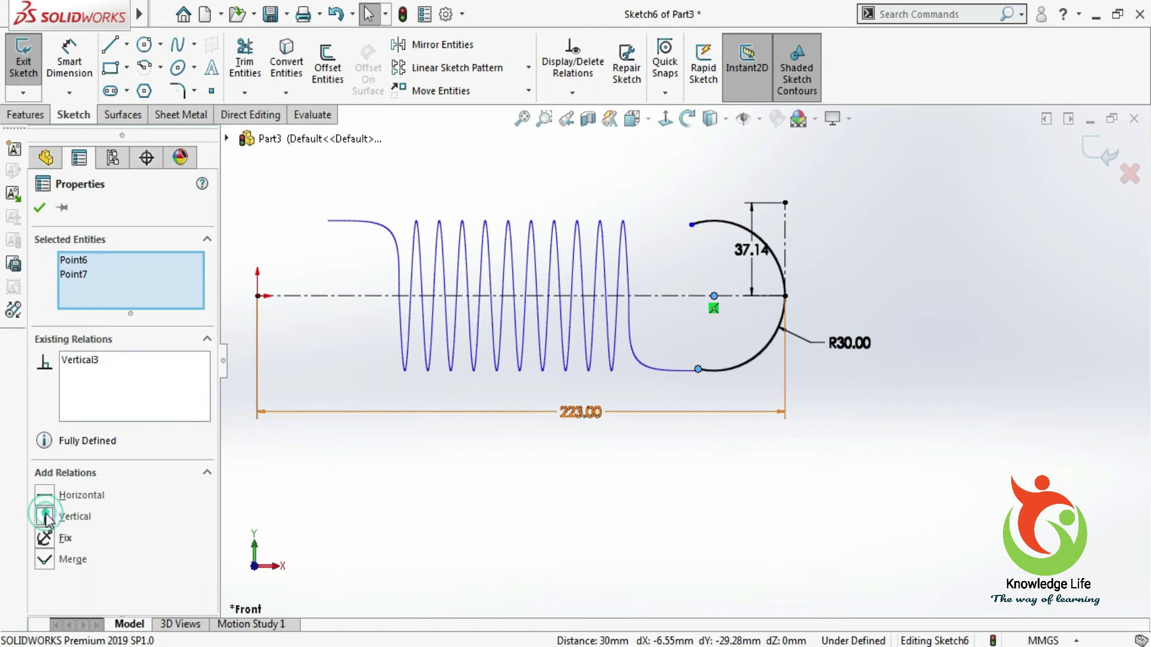
click(39, 208)
- Set the length dimension of the horizontal centreline from the origin to 217 mm
click(724, 474)
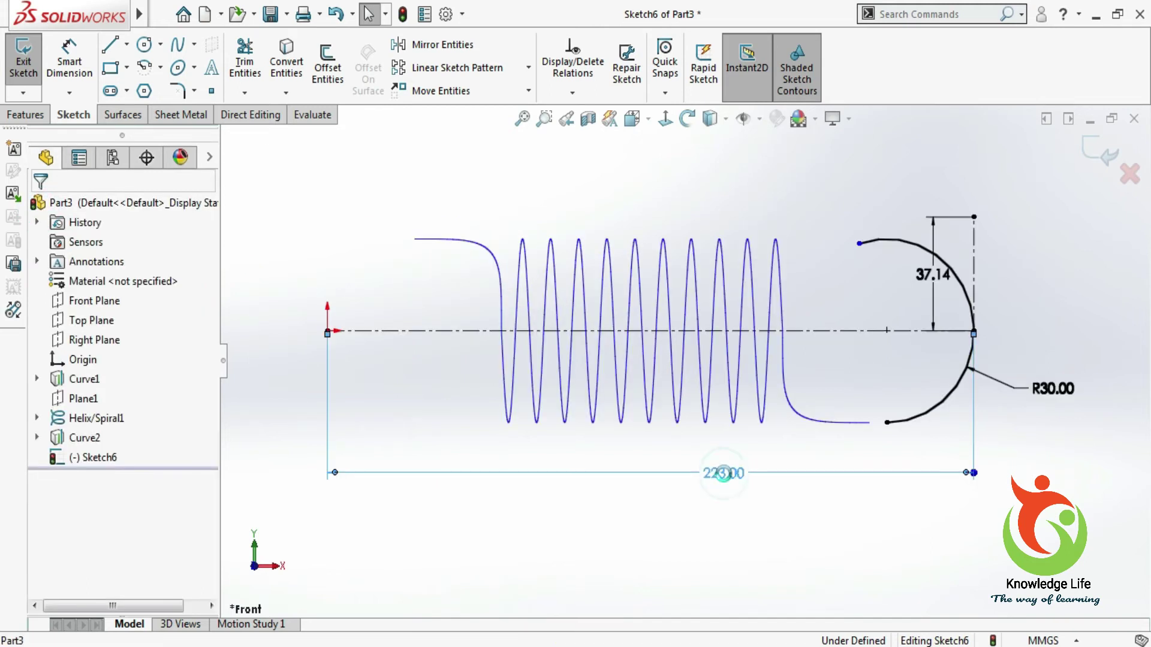
text(9)
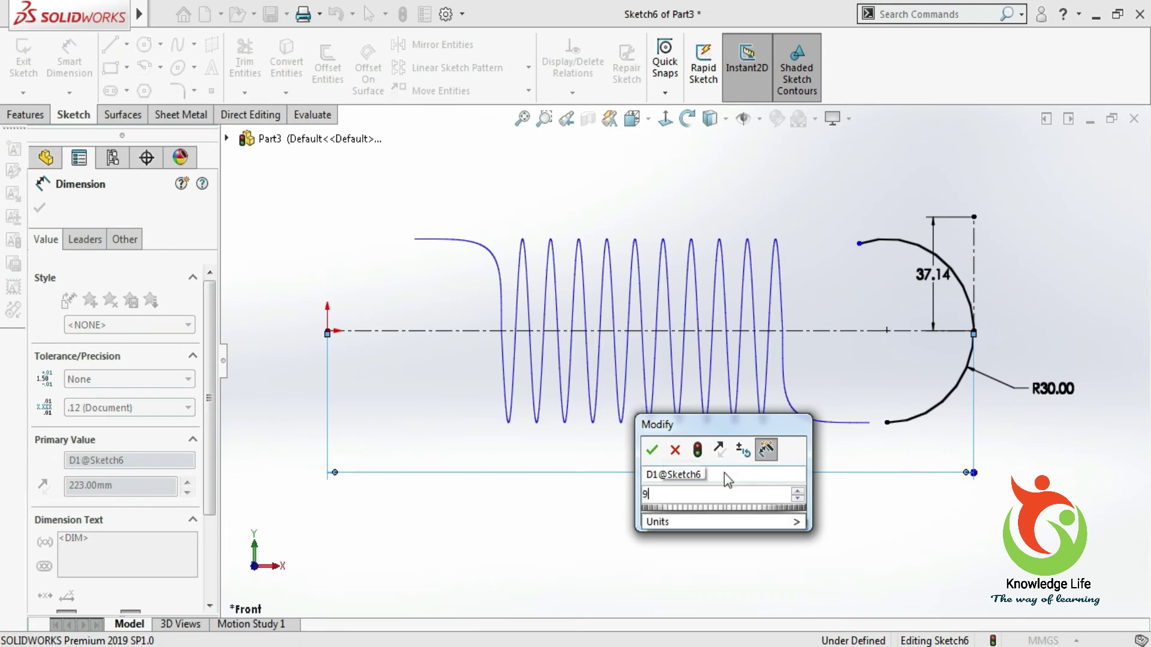
text(7+1)
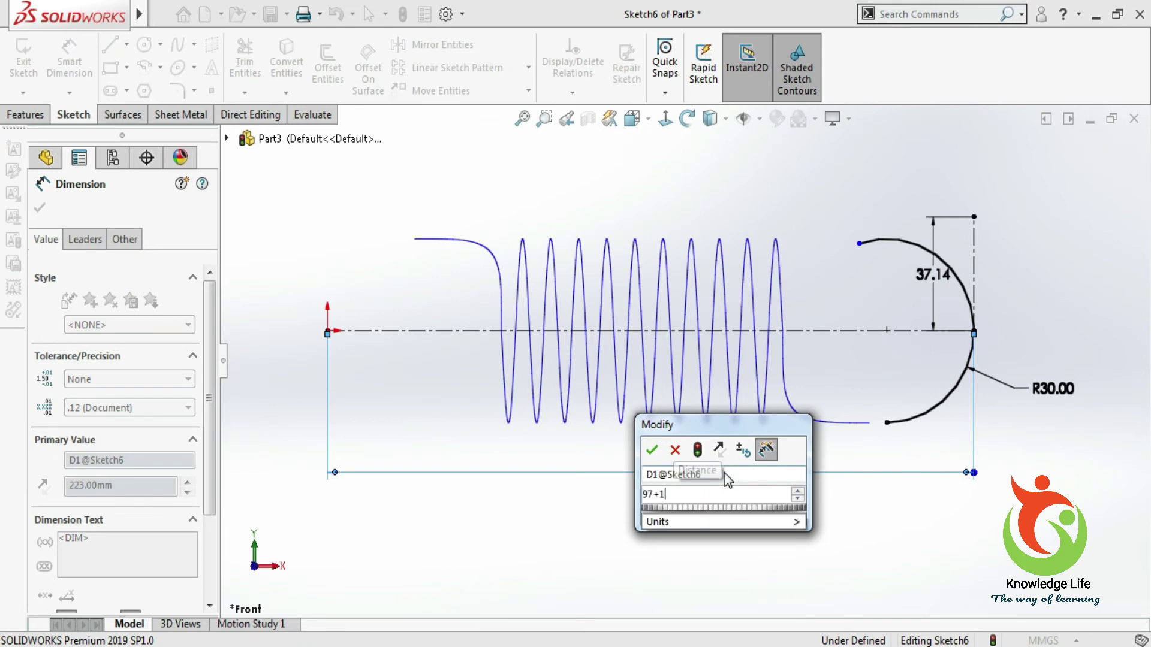
text(26)
key(Return)
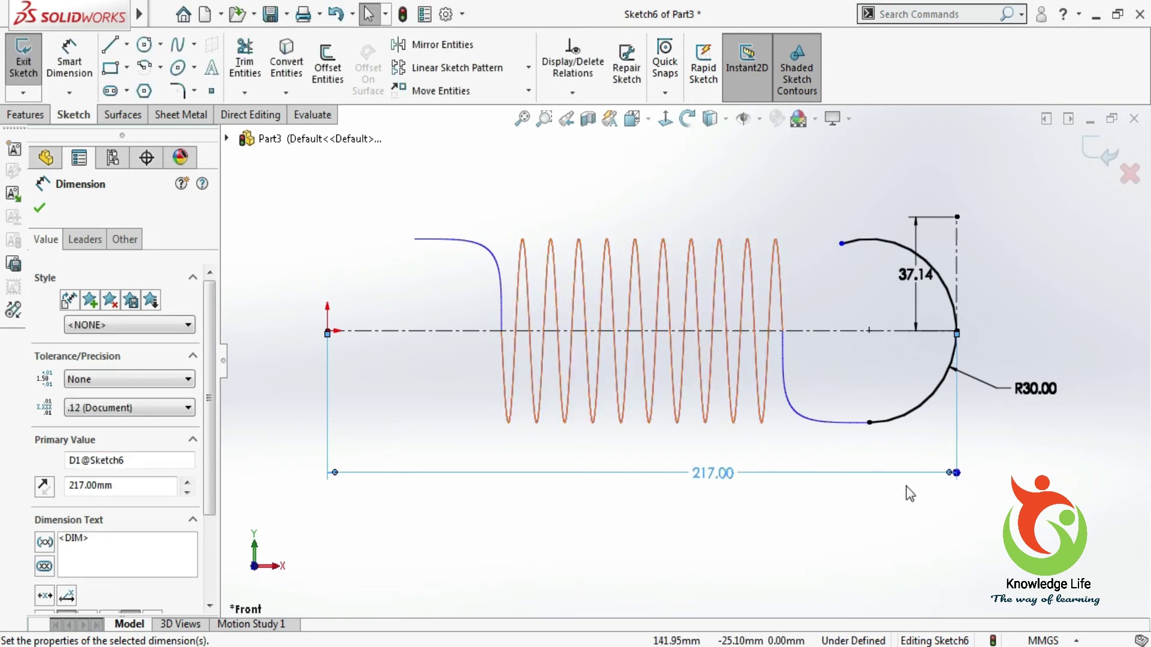
click(851, 491)
key(f)
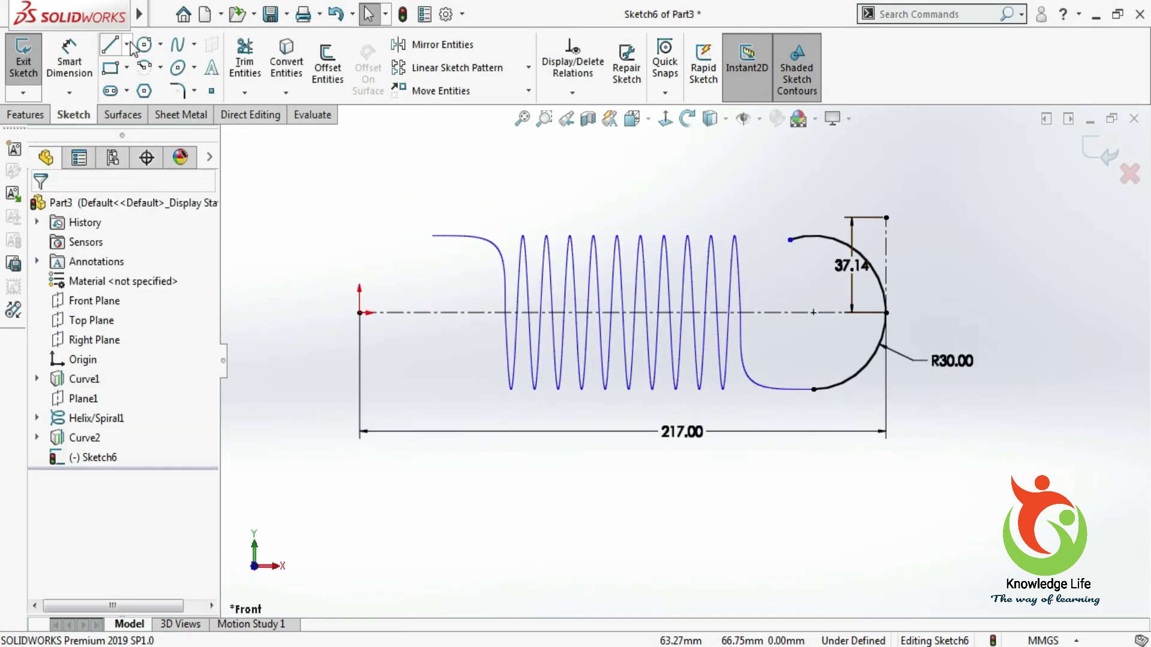
- Draw two radial centrelines joining the hook arc's upper and lower endpoints to its centre, keeping the first one 30 mm long
click(127, 43)
click(147, 89)
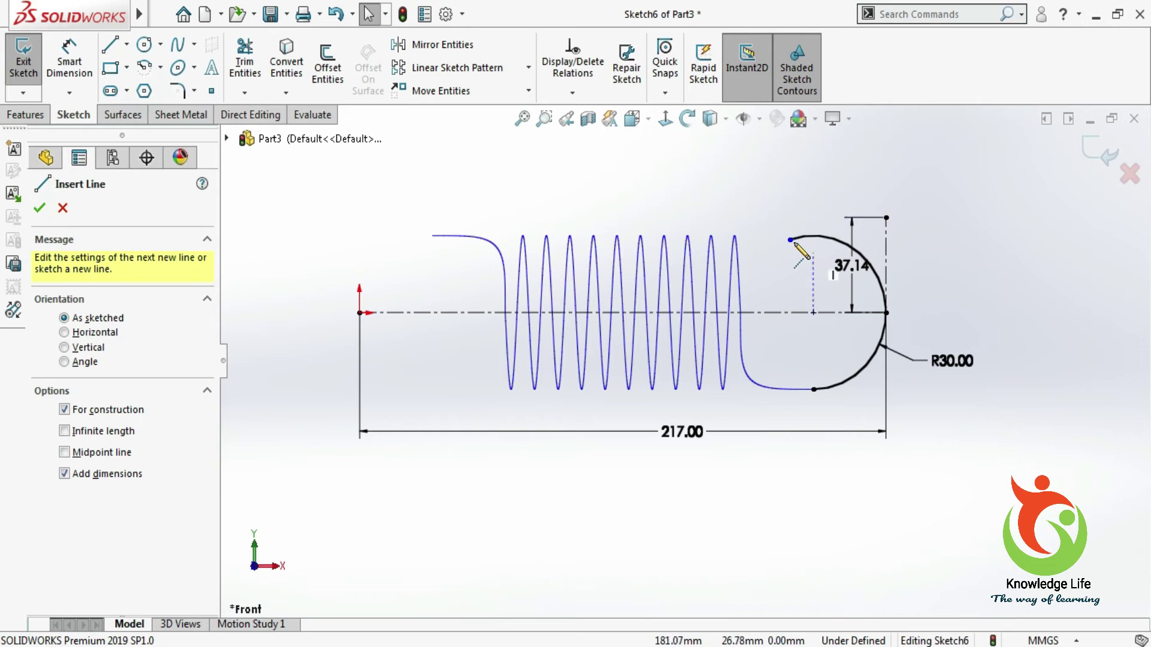
click(791, 241)
click(813, 312)
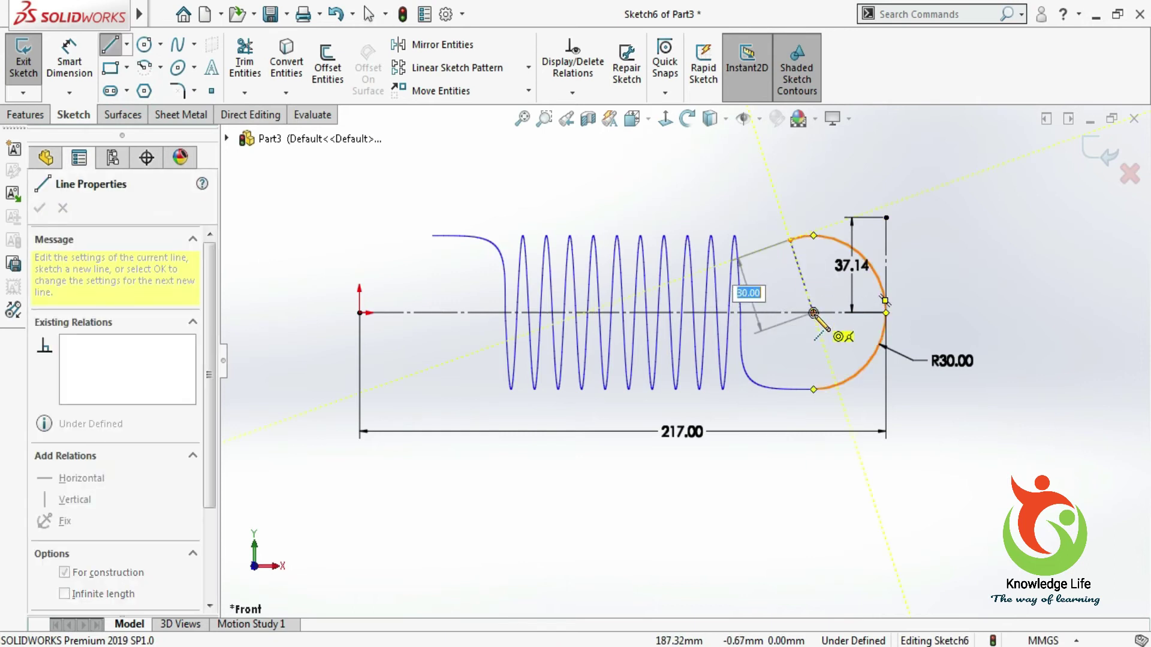
key(Return)
key(Escape)
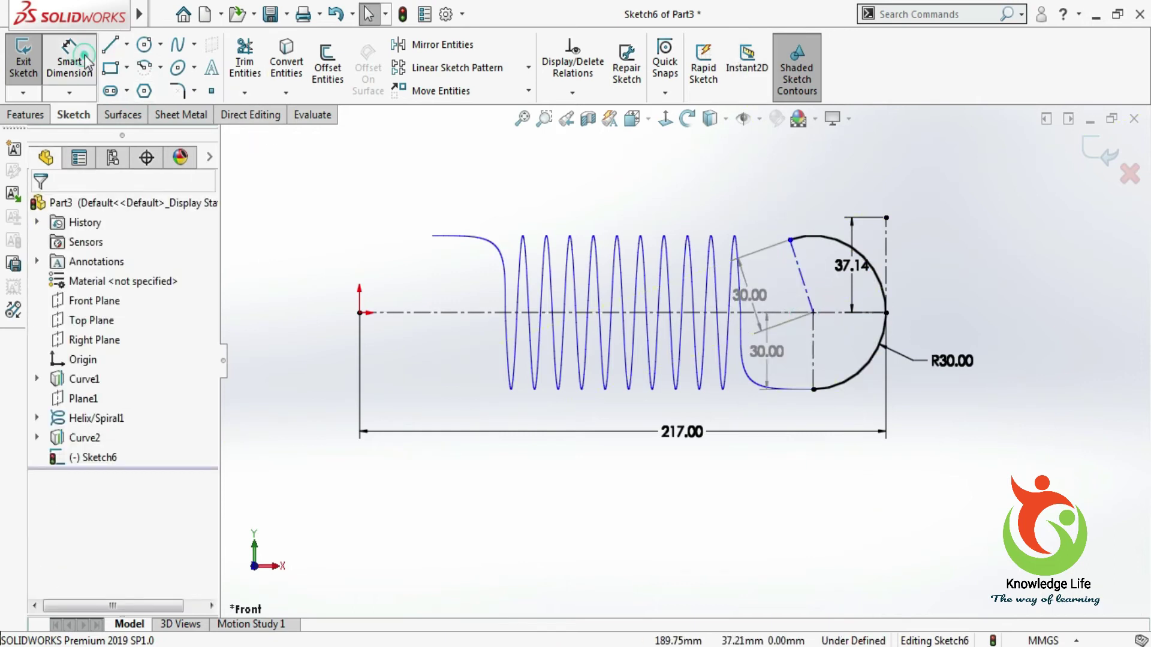
- Dimension the angle between the two radial centrelines and set it to 150°
click(69, 60)
click(814, 350)
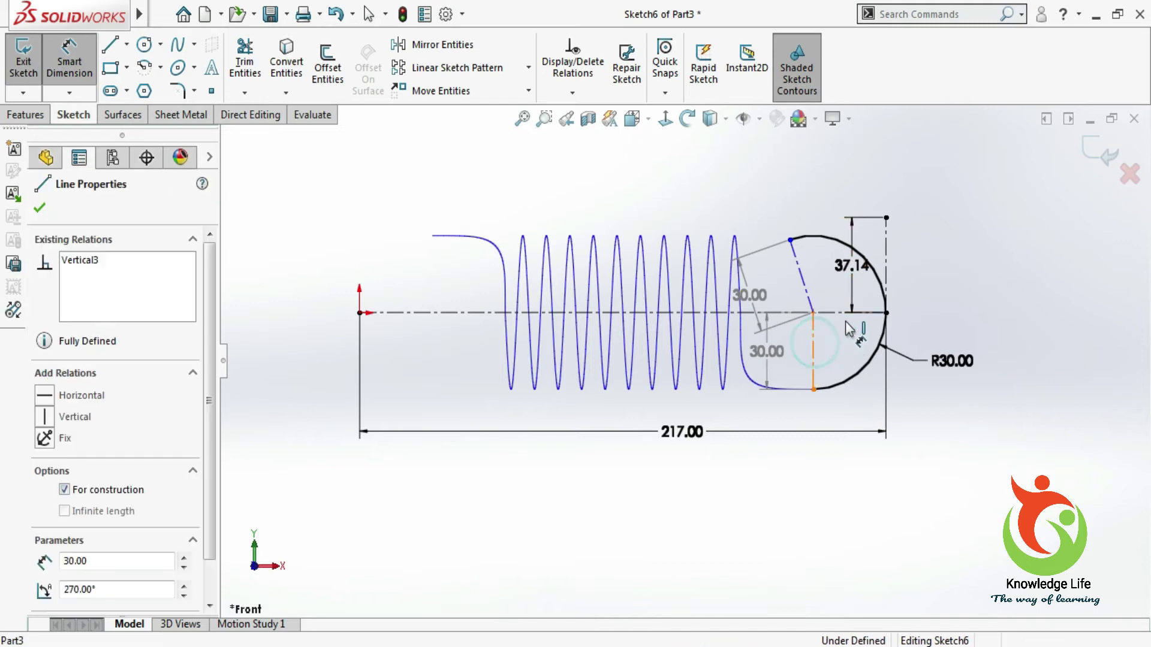
click(821, 291)
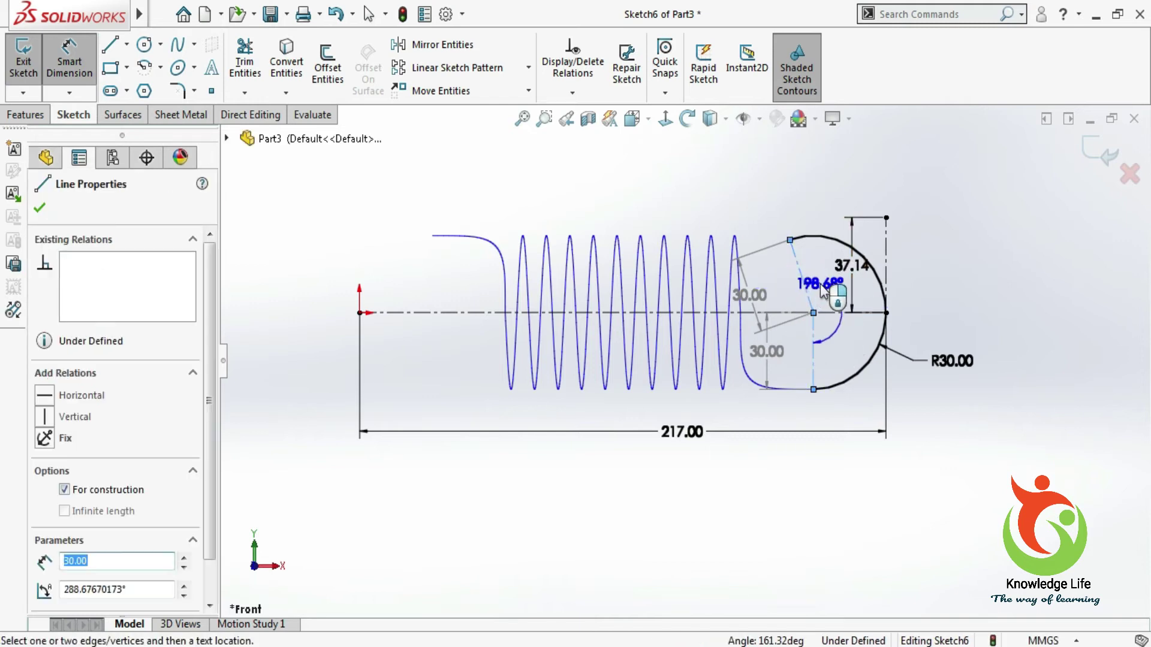
click(830, 284)
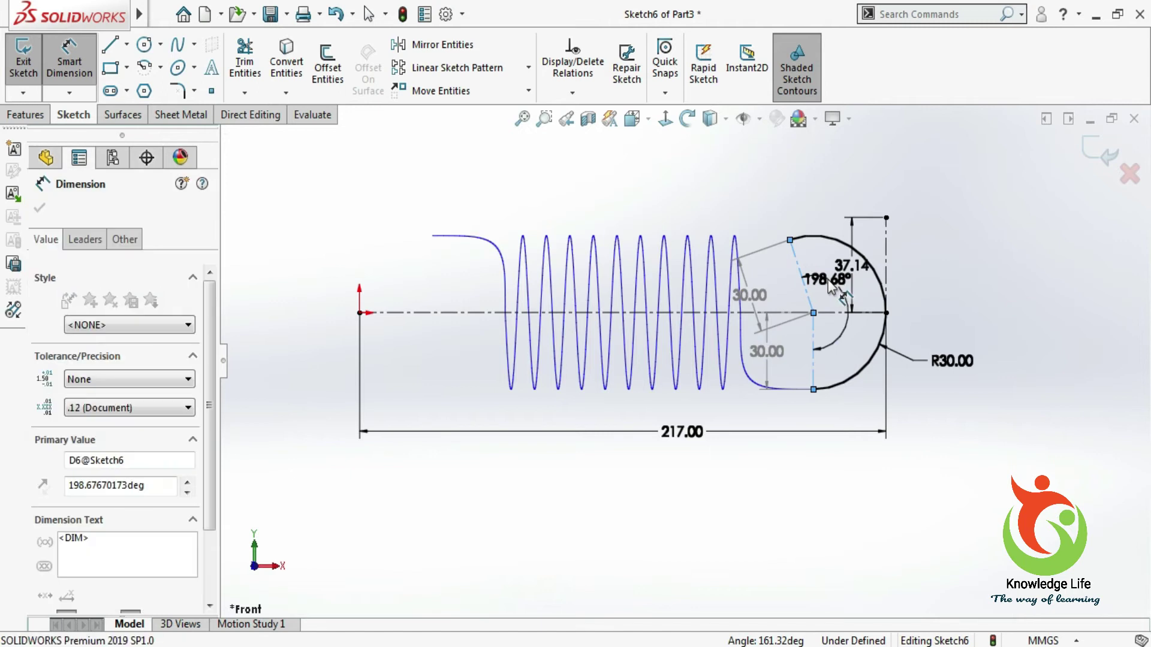
text(150)
key(Return)
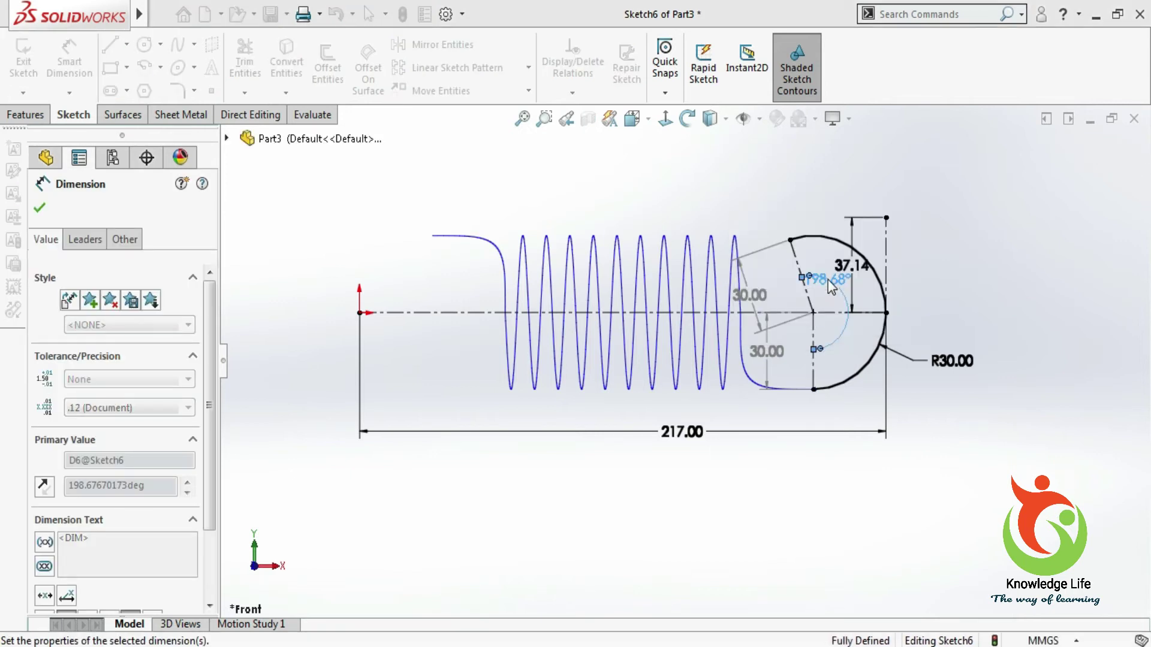
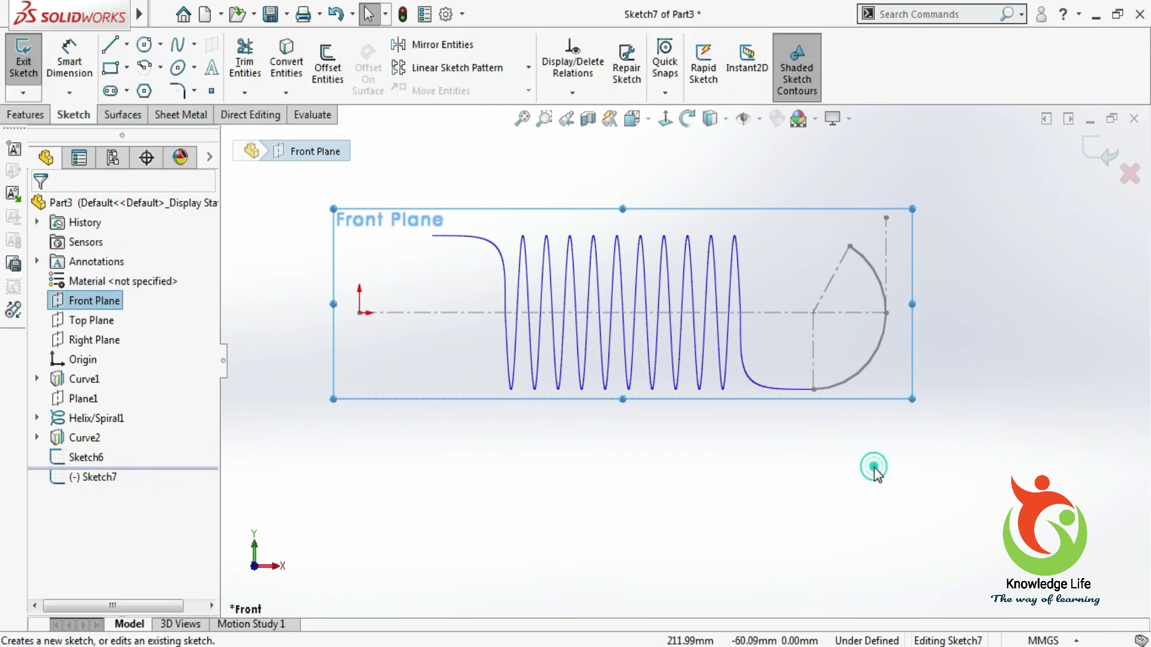
- Hide Sketch6, which holds the first hook arc
click(873, 467)
click(101, 458)
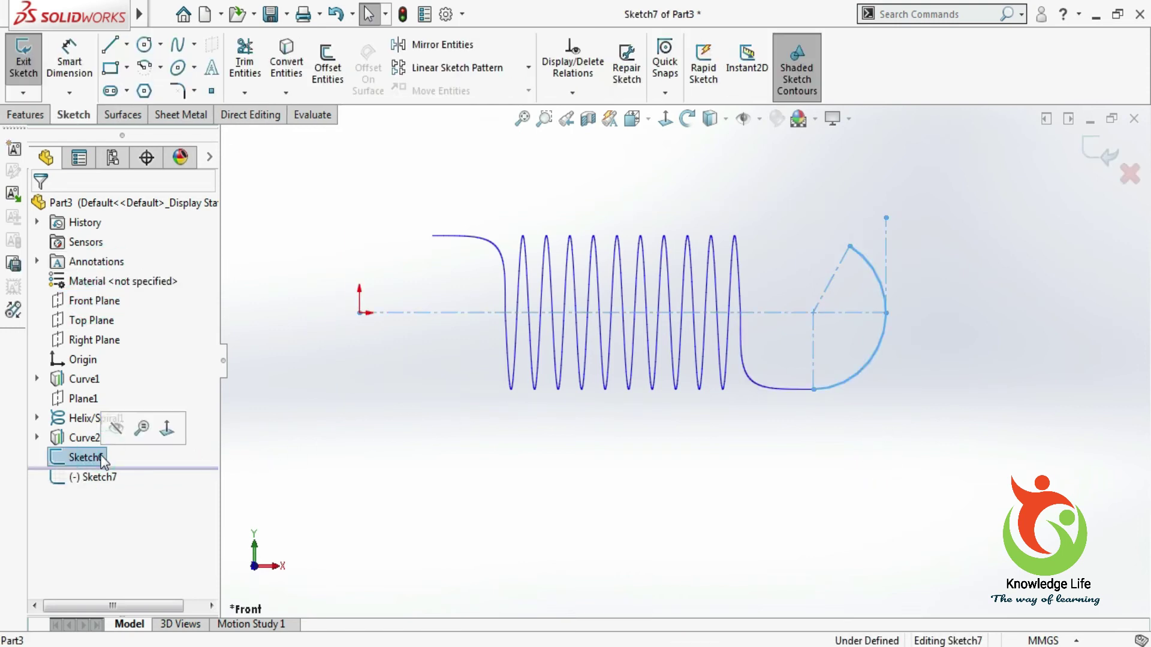
click(119, 429)
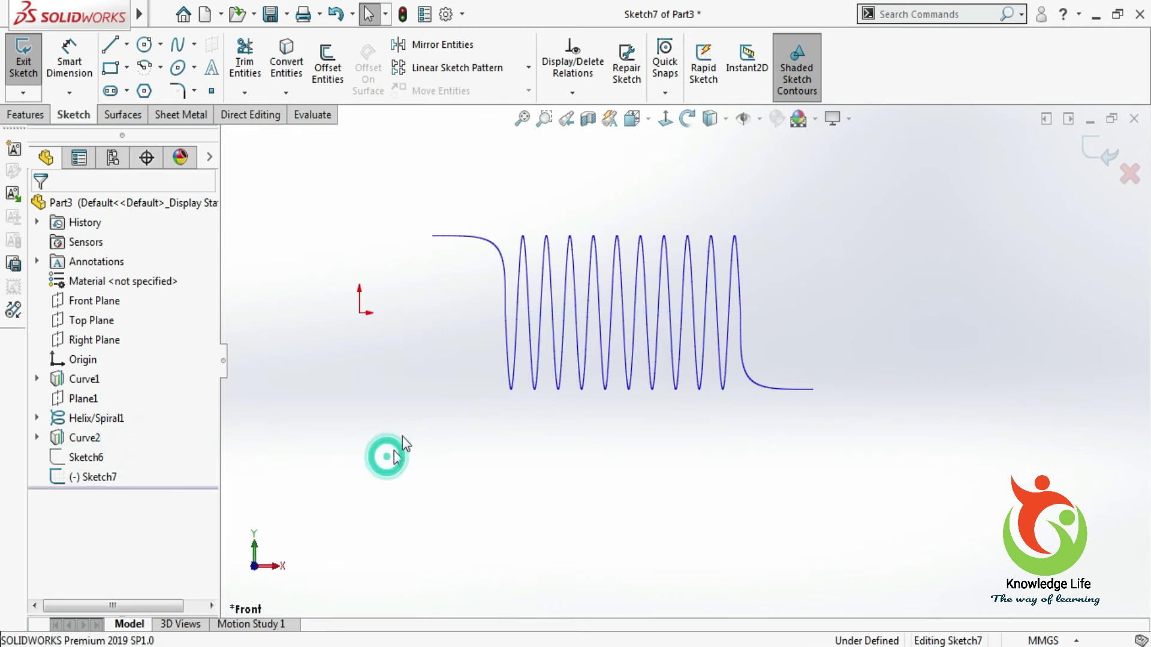
- Draw a horizontal centreline about 54 mm long from the origin towards the helix in the new Front Plane sketch
click(125, 47)
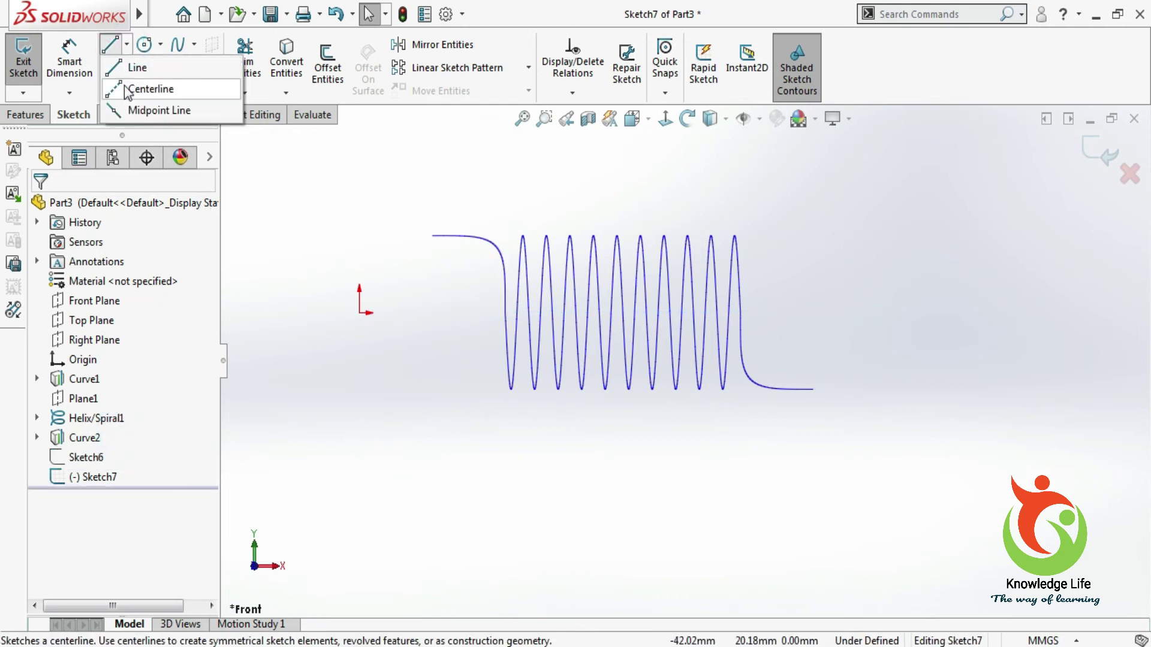
click(150, 89)
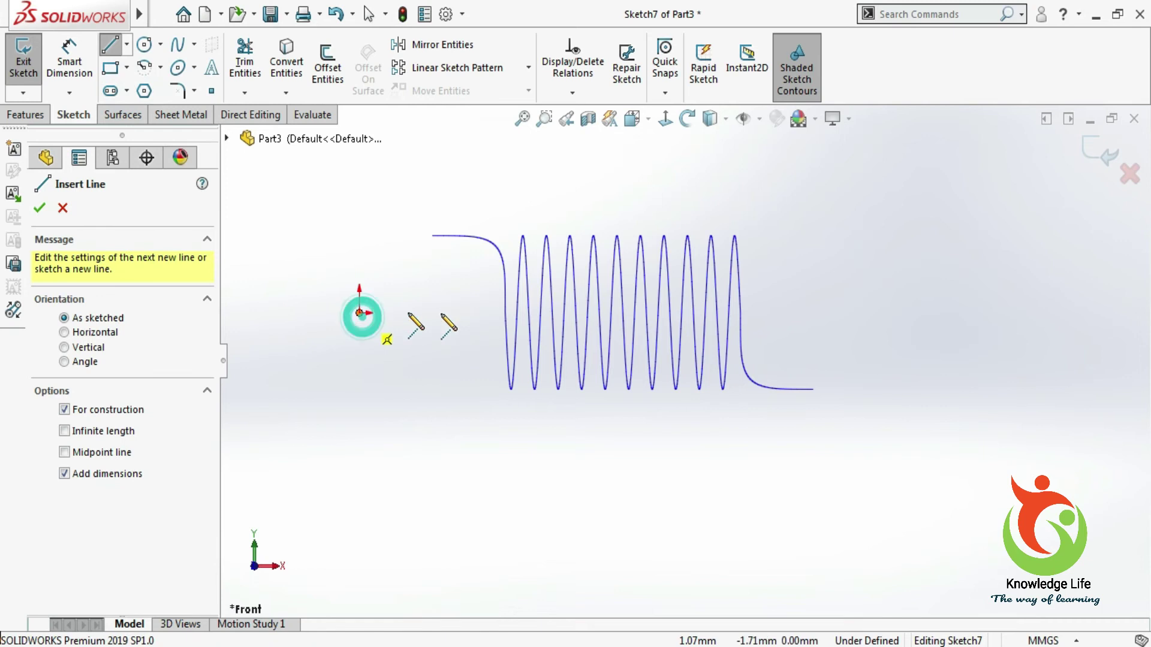
click(359, 313)
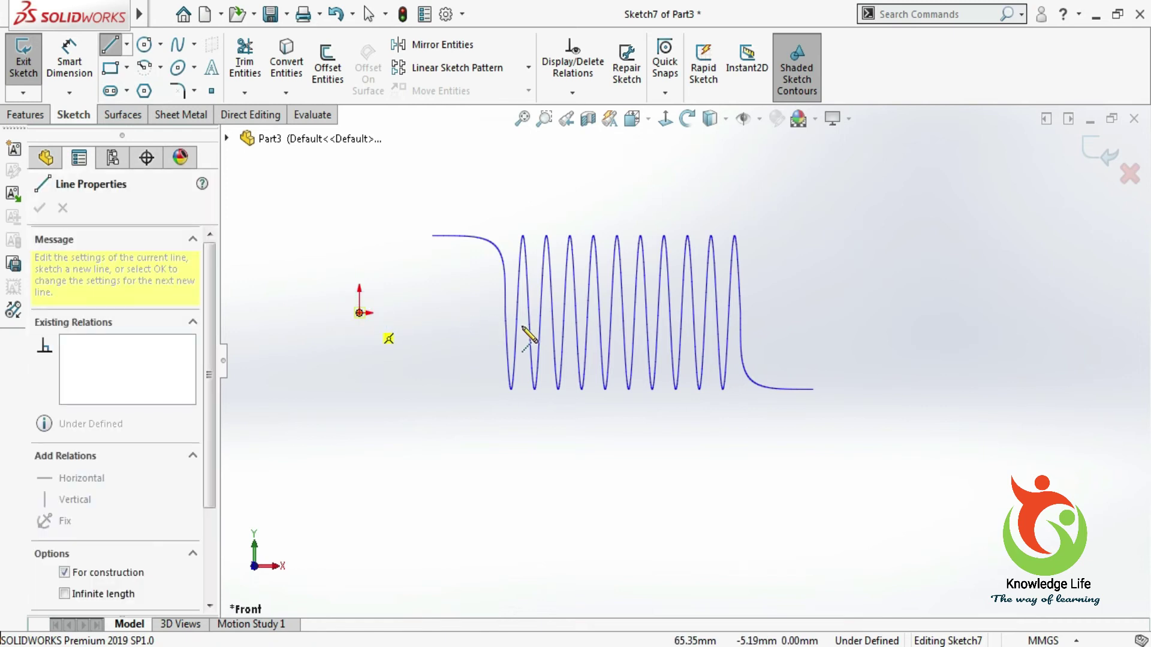
click(491, 312)
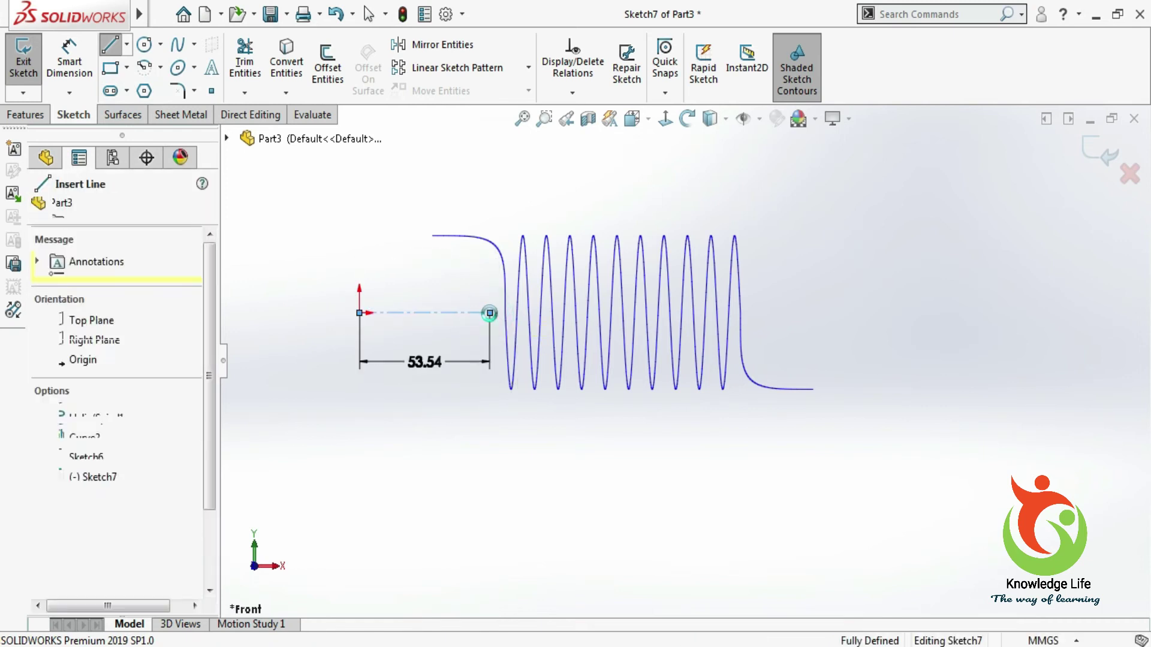
key(Escape)
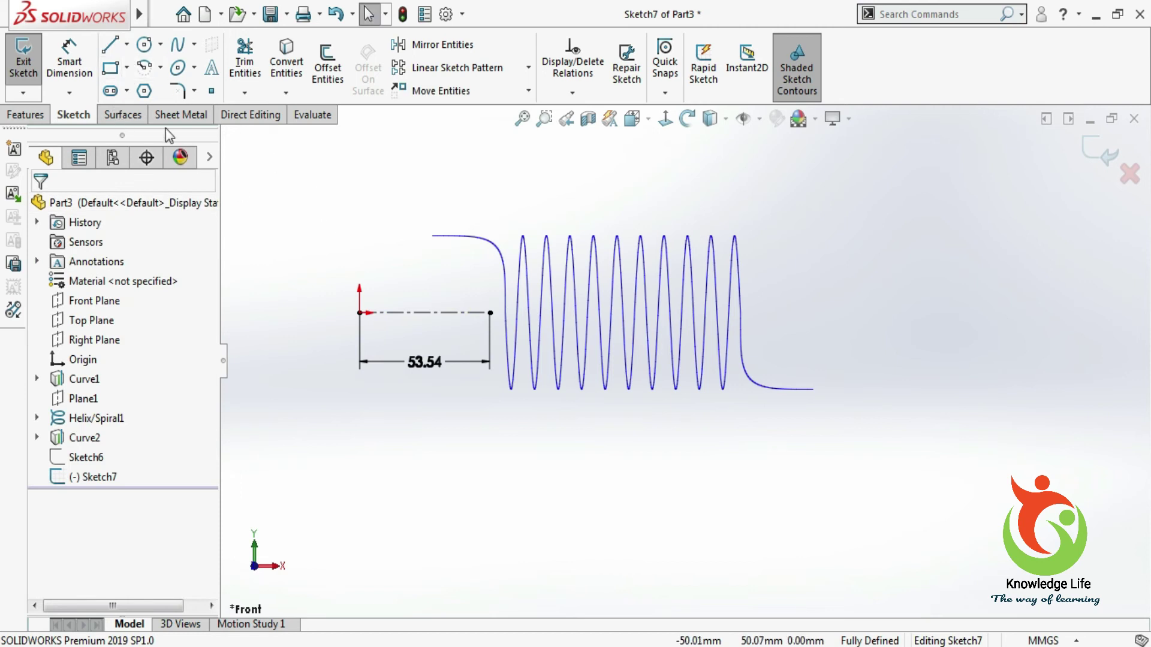
- Draw a centerpoint arc of about 30 mm radius, centred on the centreline, sweeping a half circle around the origin side from the first end curve's free end
click(161, 68)
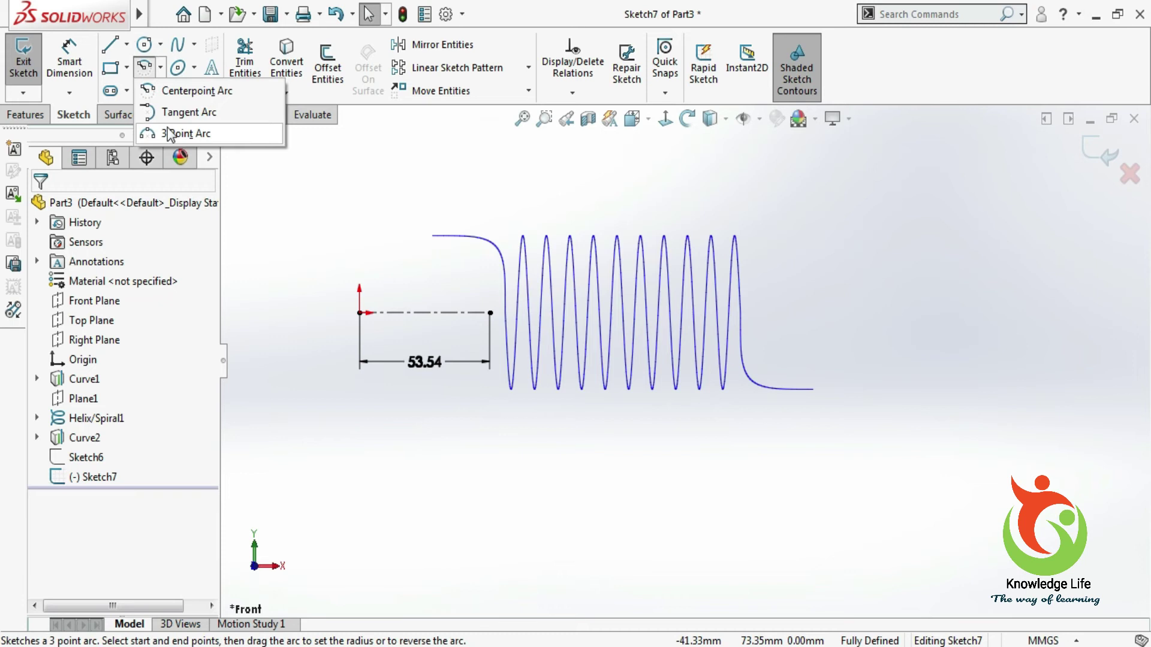
click(183, 91)
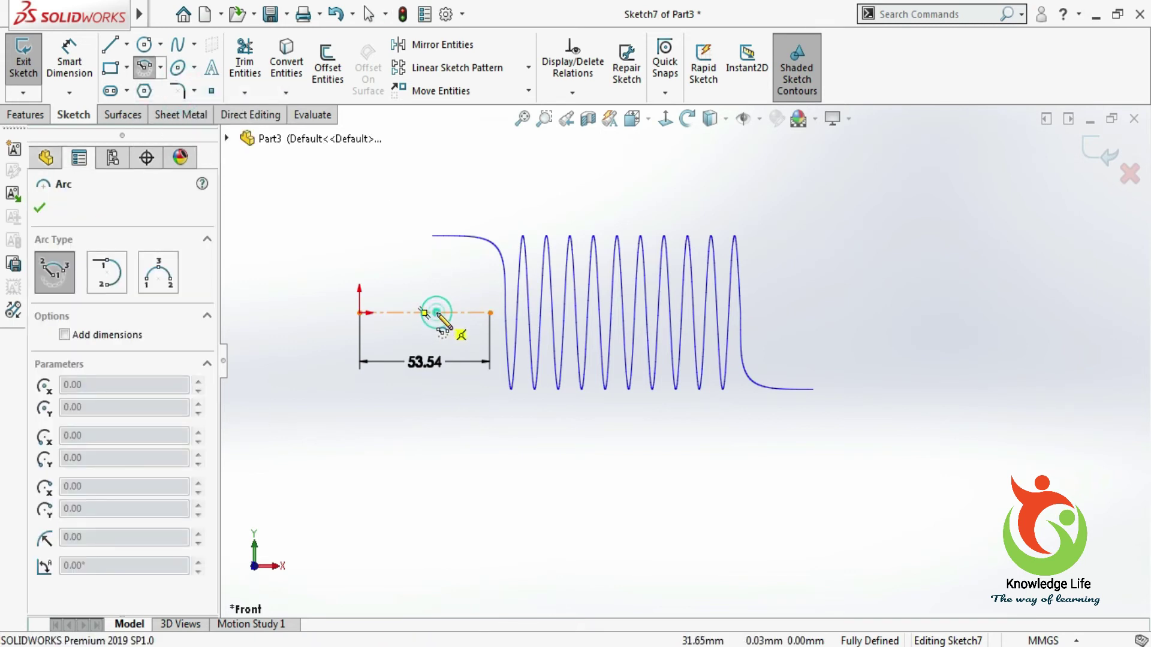
click(437, 313)
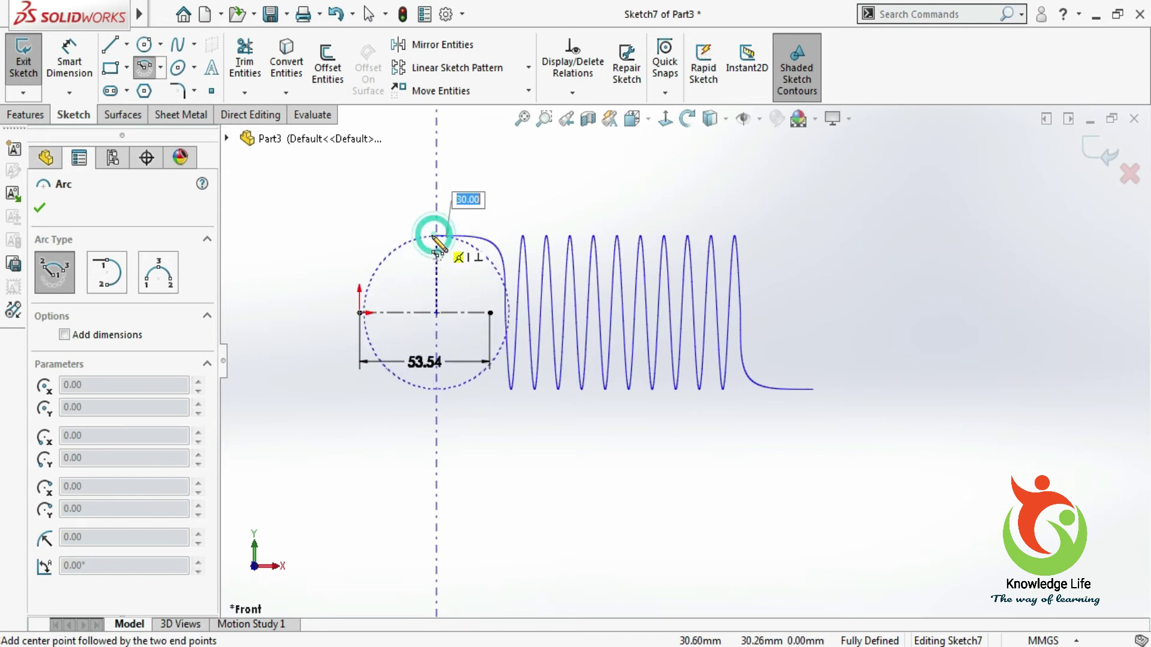
click(435, 236)
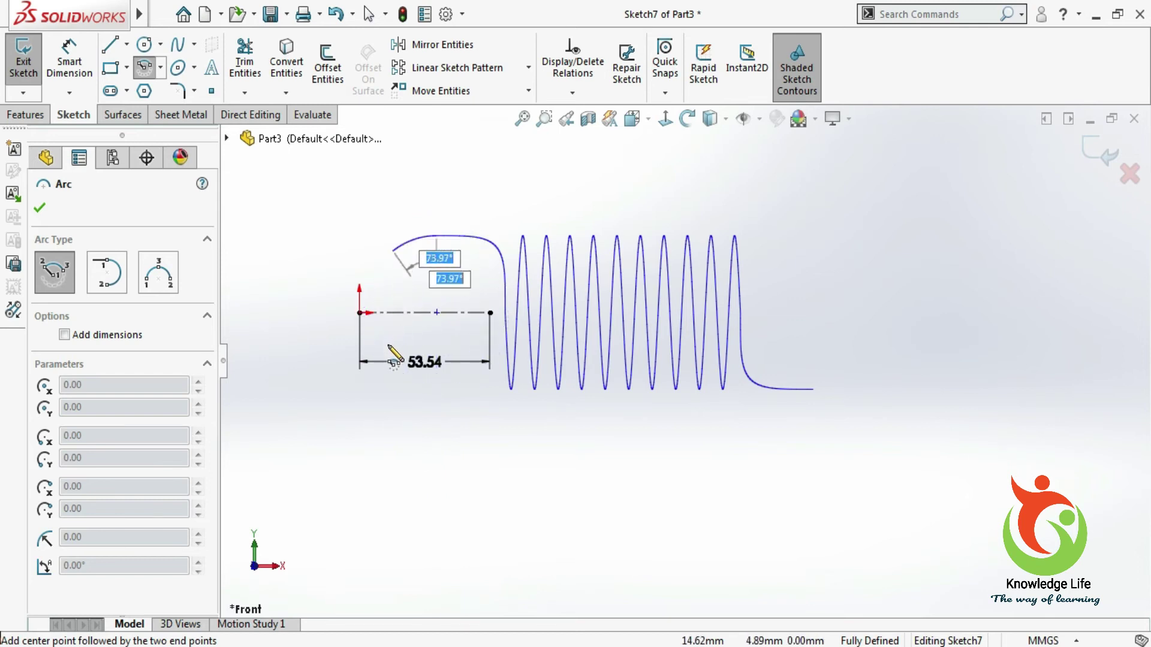
click(442, 417)
key(Escape)
- Draw a vertical centreline about 34 mm long upwards from the origin
click(125, 45)
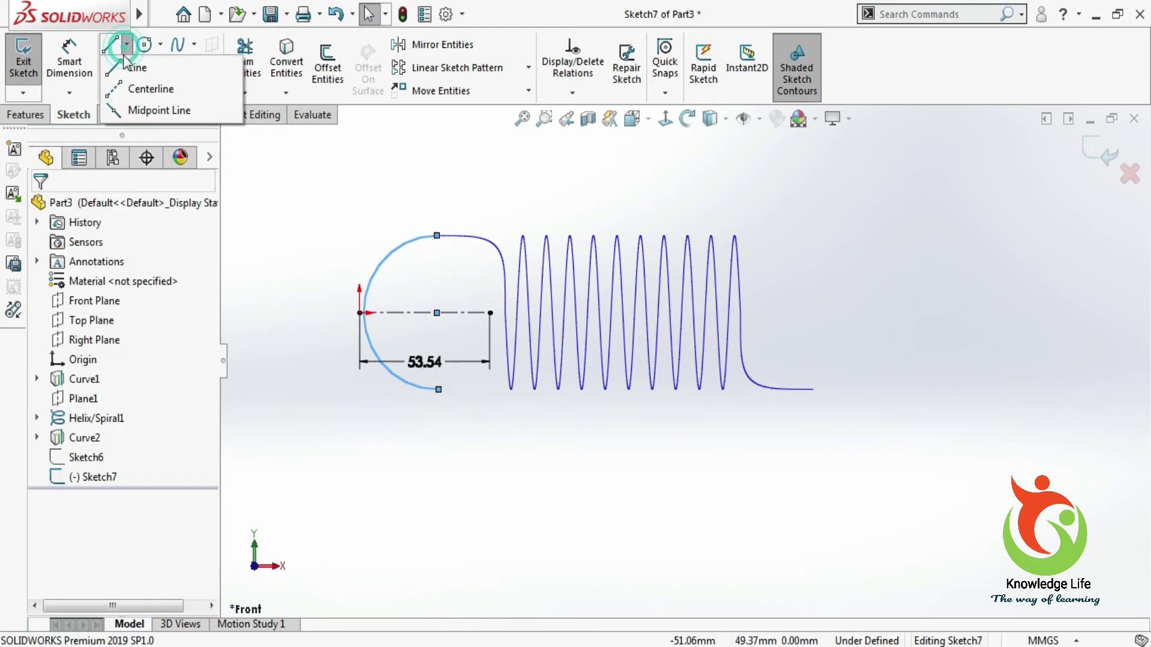
click(132, 89)
click(359, 312)
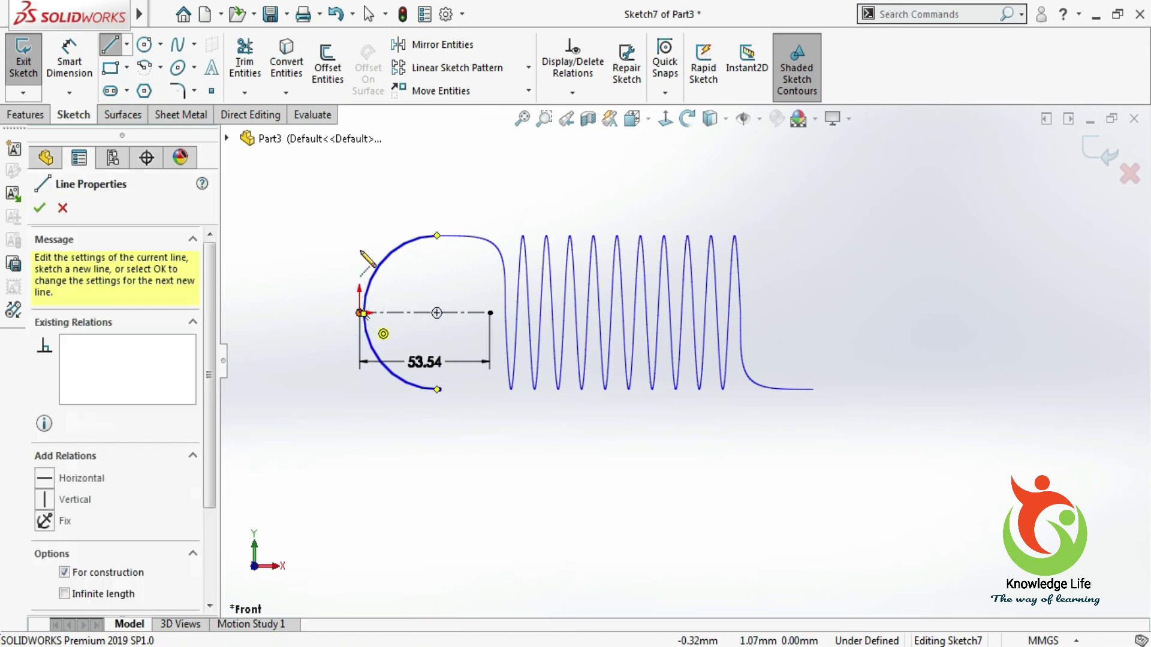
click(360, 224)
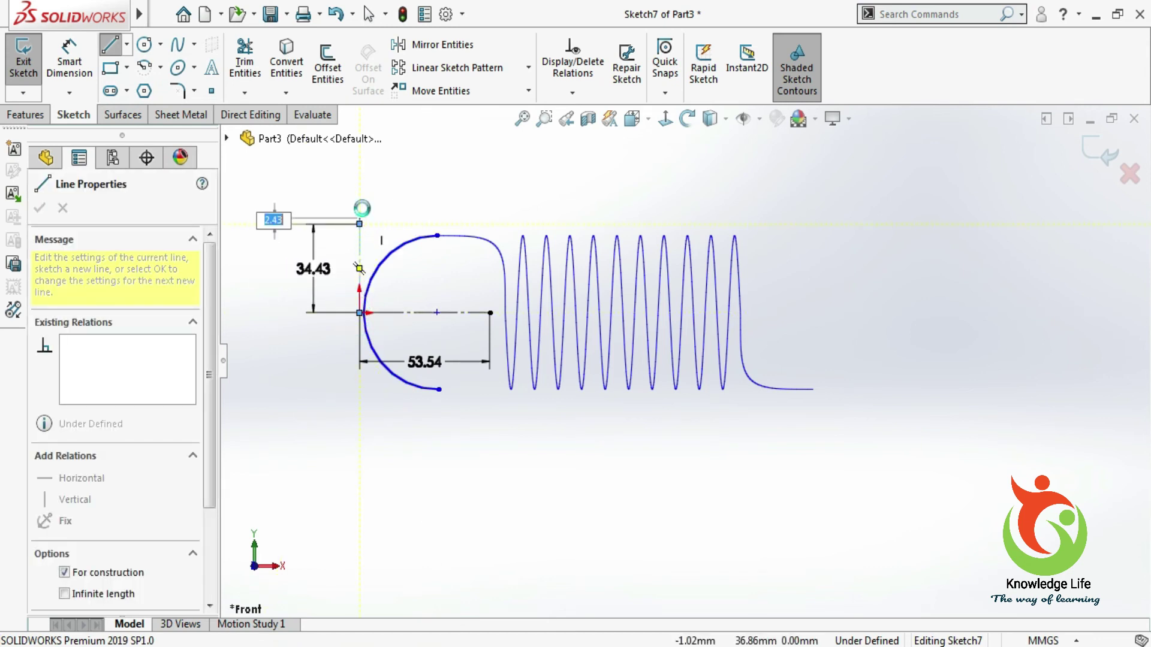
key(Escape)
- Make the second hook arc tangent to the vertical centreline at the origin
scroll(301, 239, down, 3)
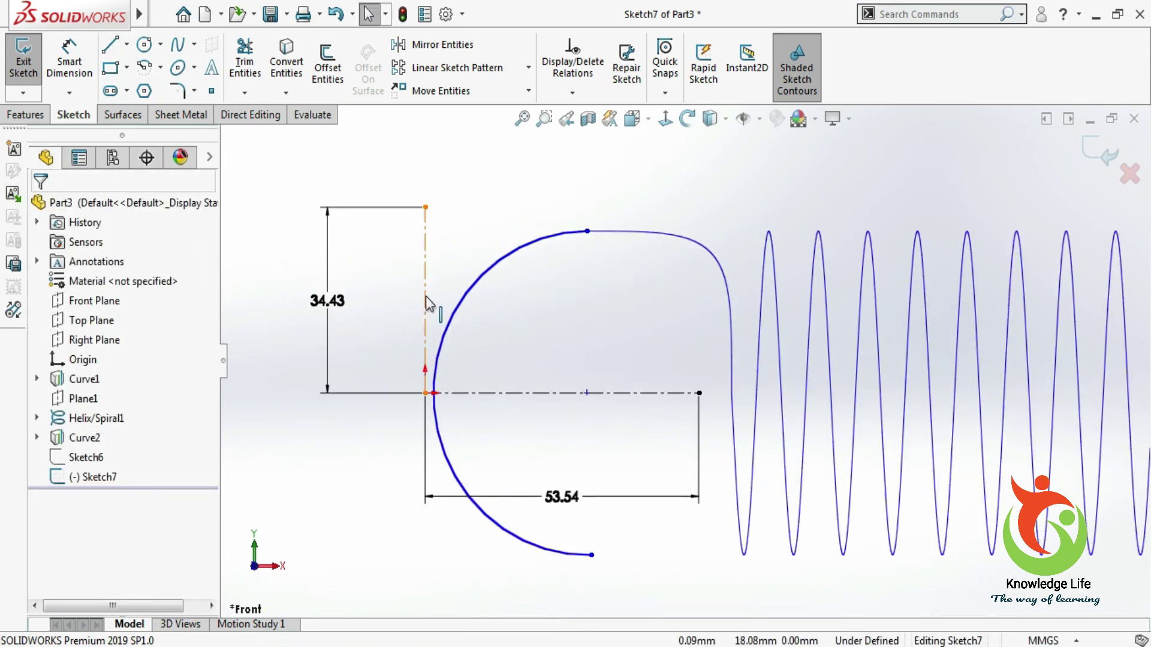
click(426, 296)
ctrl+click(436, 324)
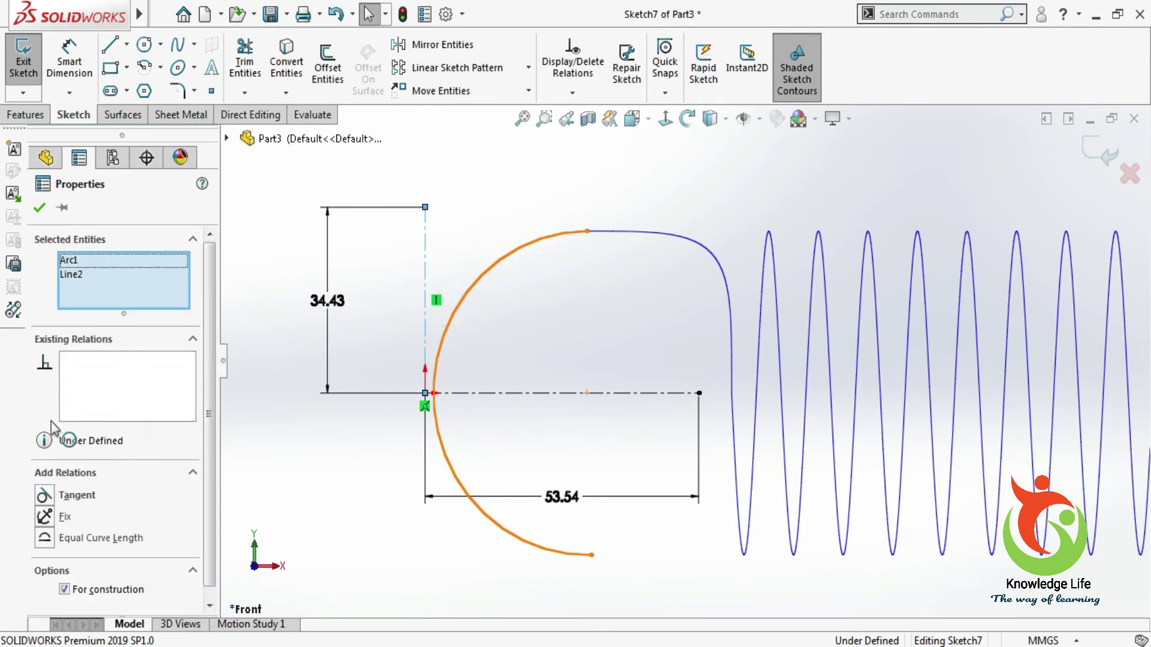
click(44, 495)
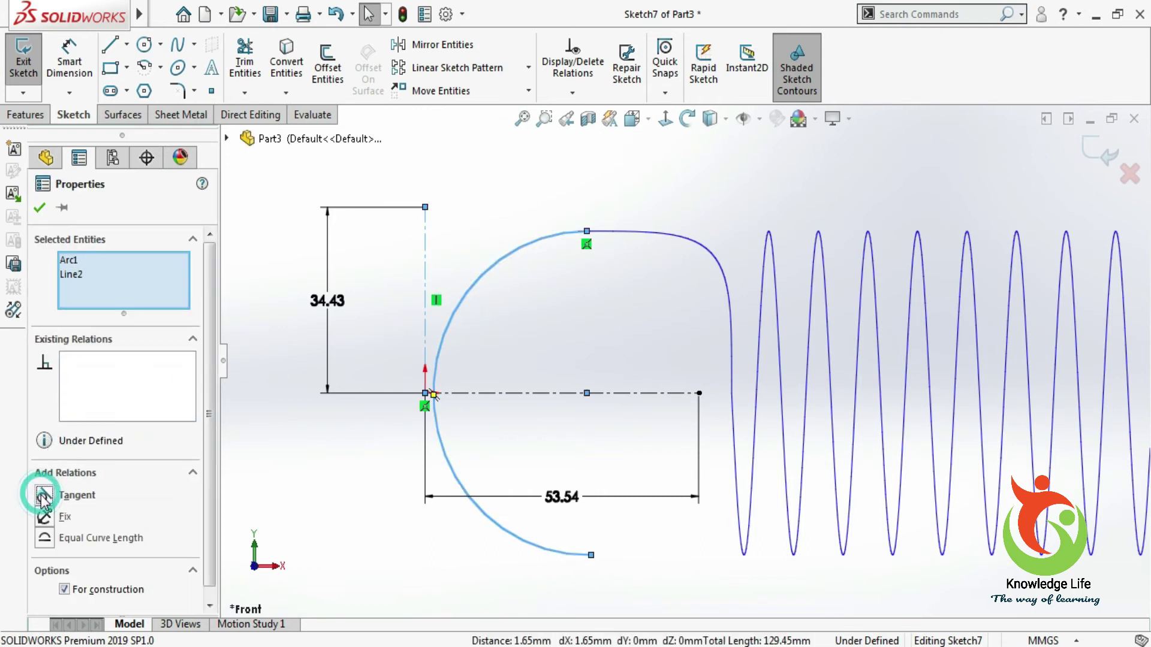
click(40, 208)
- Dimension the second hook arc's radius and set it to 30 mm
key(d)
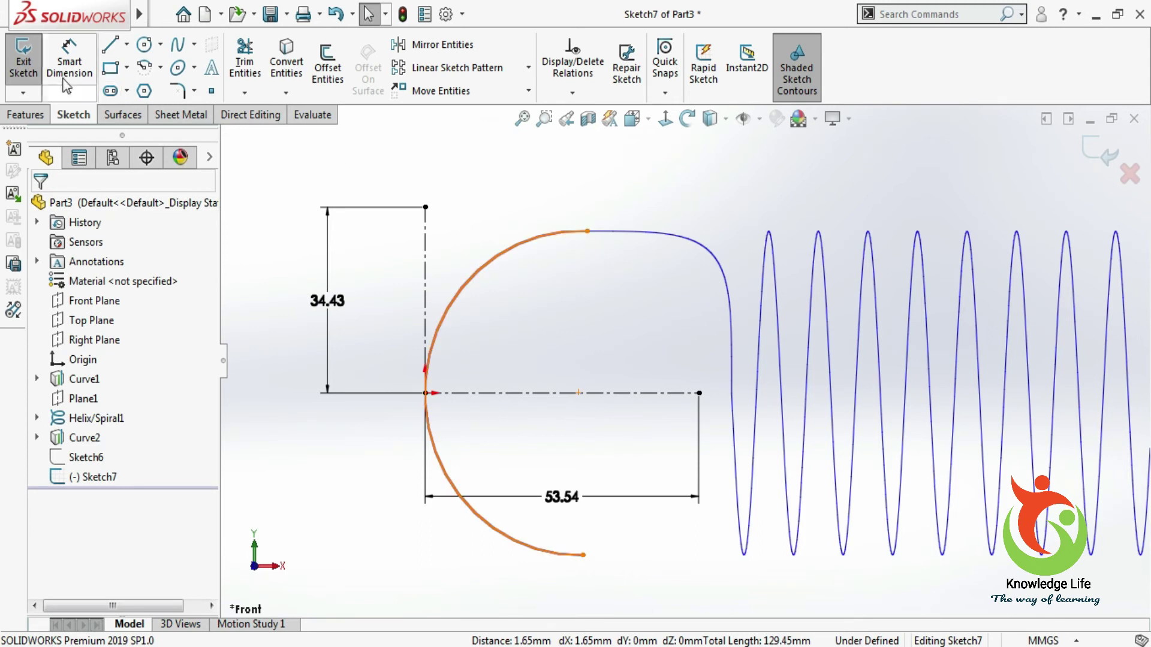
click(492, 269)
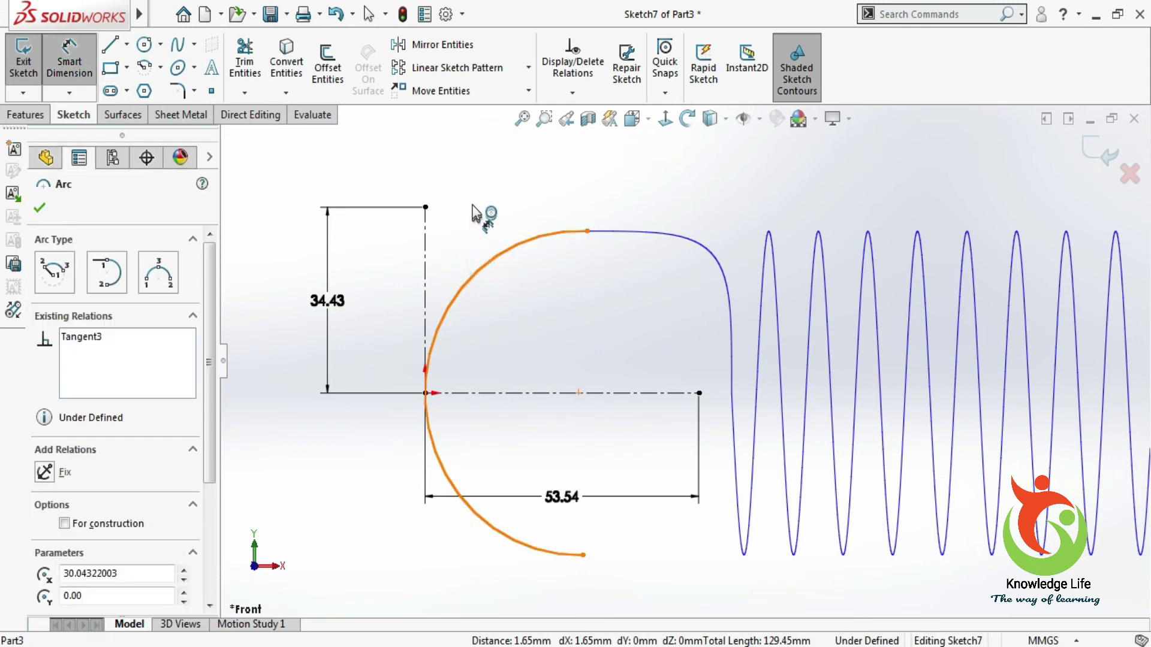
click(470, 195)
text(30)
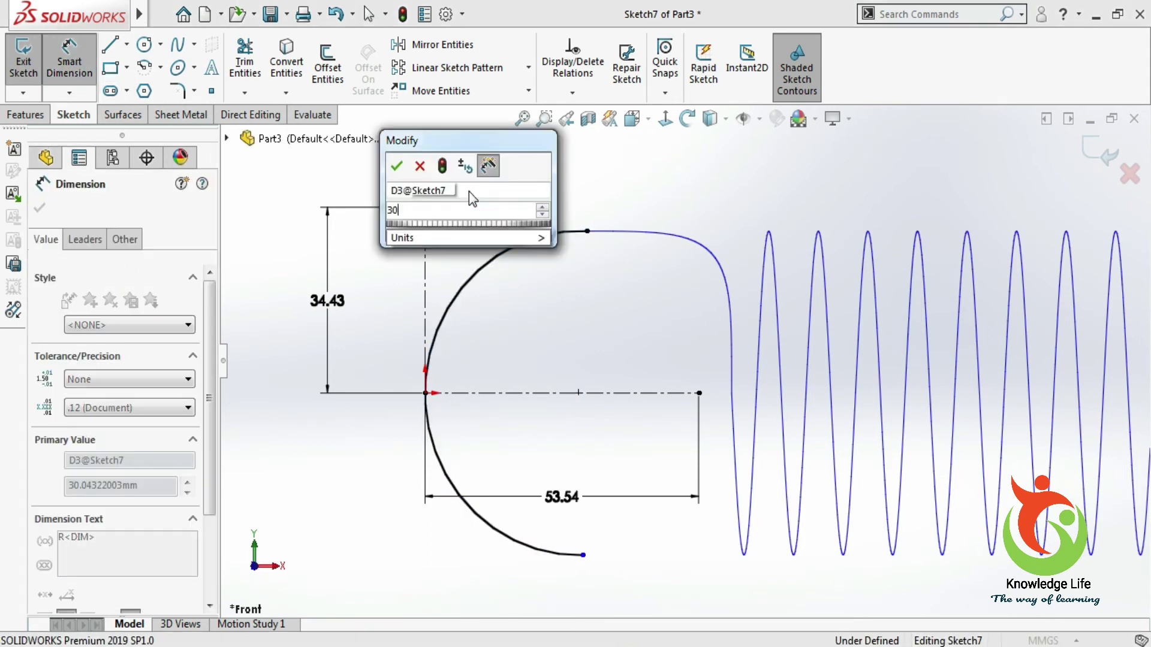
key(Return)
key(Escape)
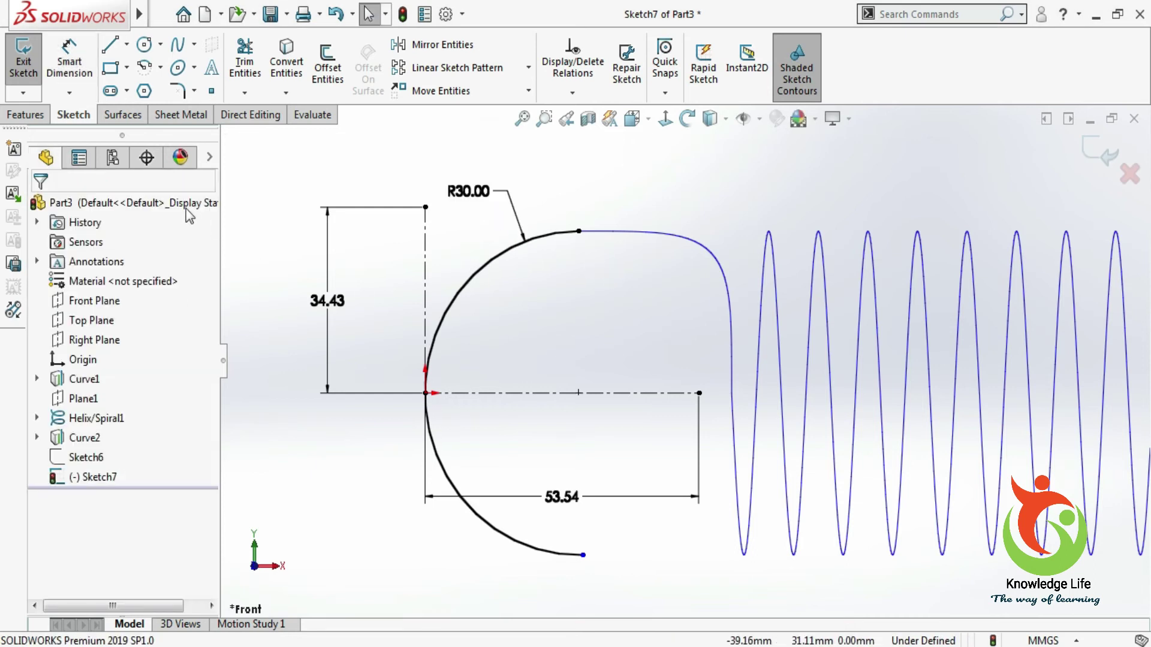
- Draw a vertical centreline from the second hook arc's upper end to its centre and shorten the arc by moving its lower end
click(127, 46)
click(157, 90)
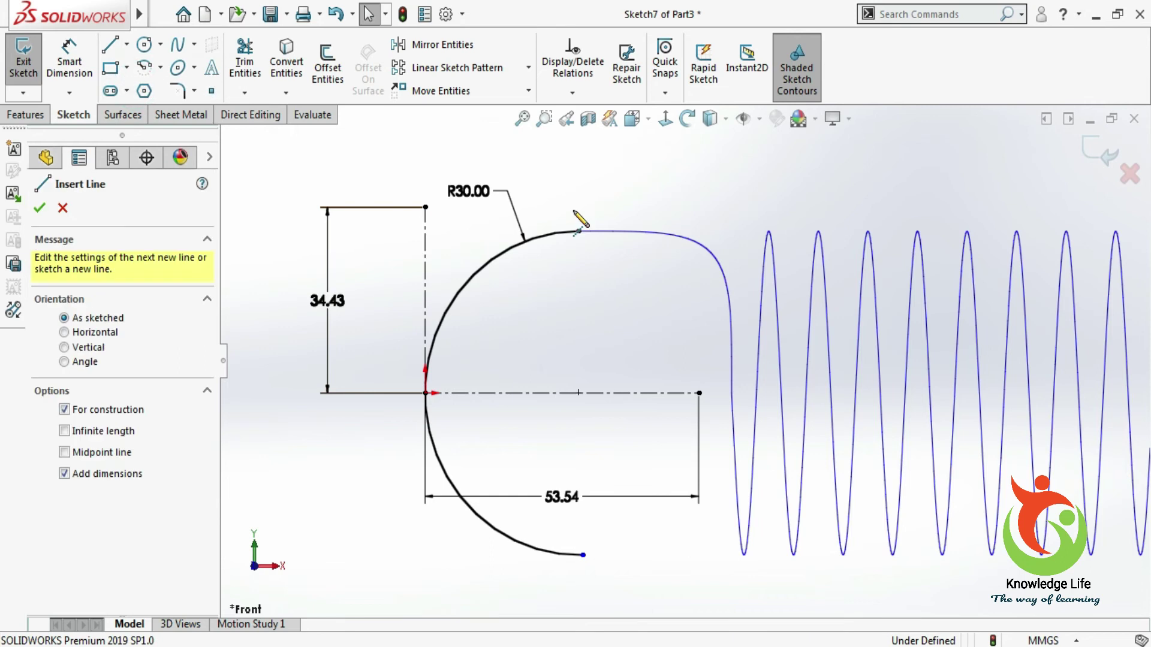
drag(578, 231, 579, 393)
key(Escape)
drag(582, 554, 508, 537)
click(40, 208)
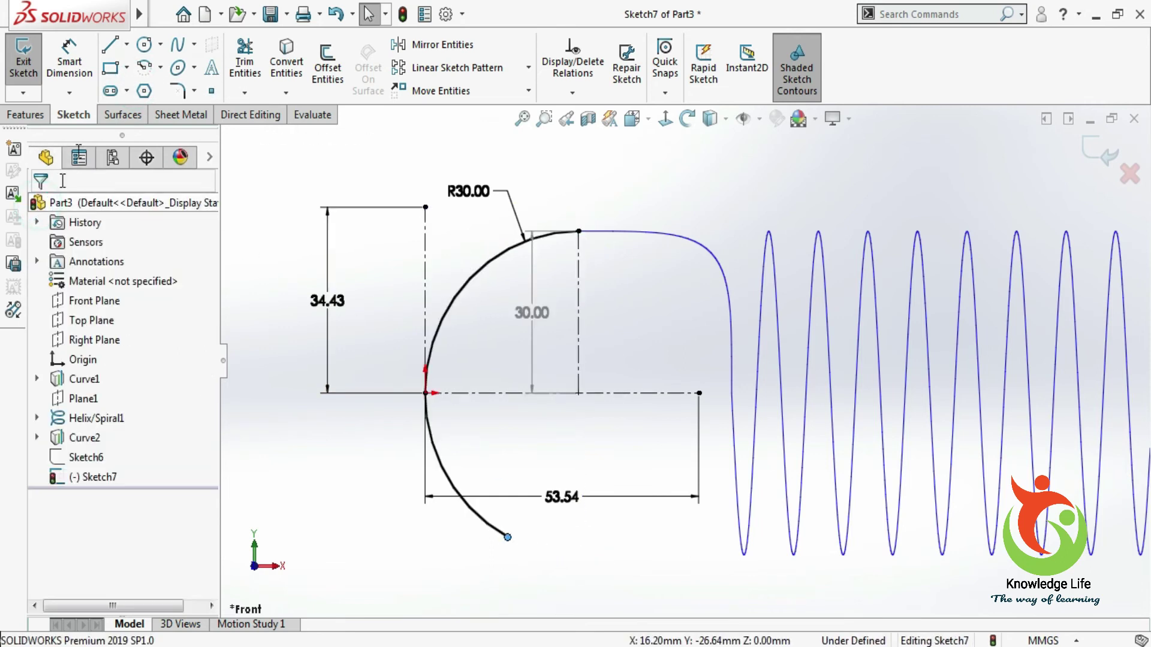
- Draw a centreline from the shortened hook arc's lower end to the arc's centre
click(126, 45)
click(150, 89)
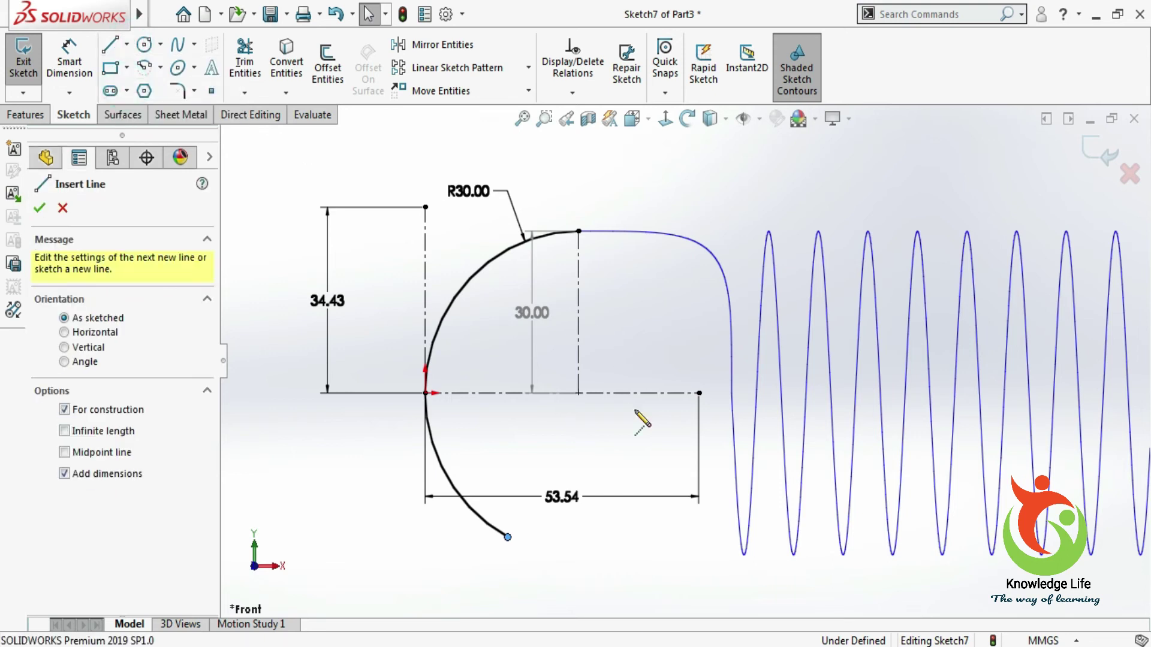
click(508, 537)
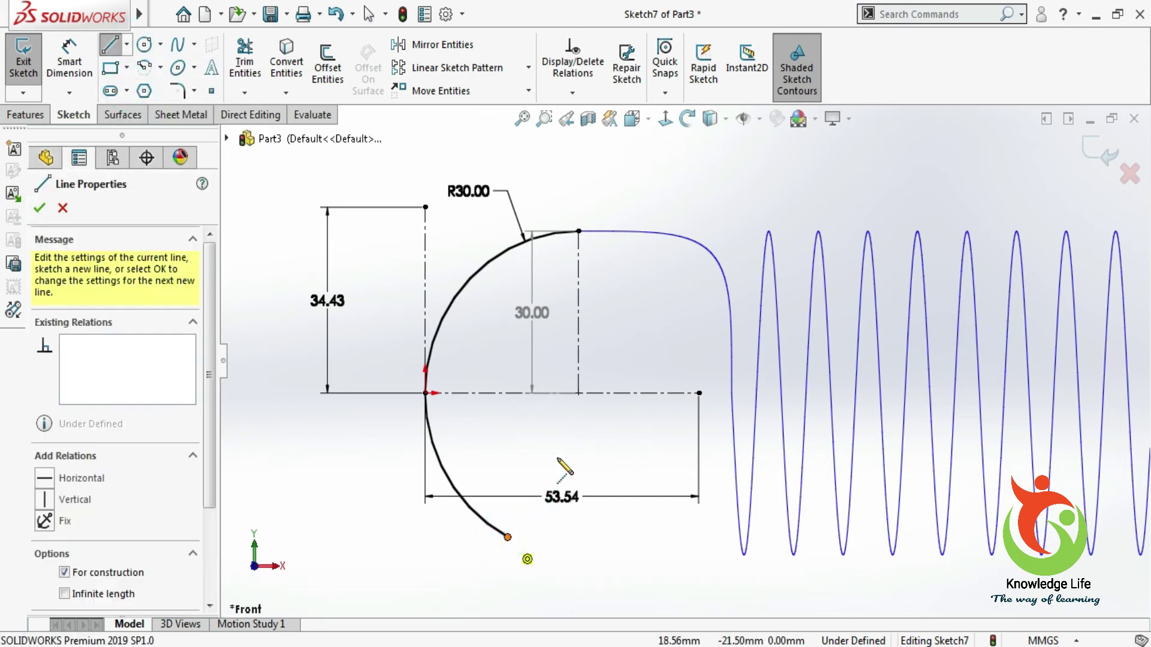
click(578, 393)
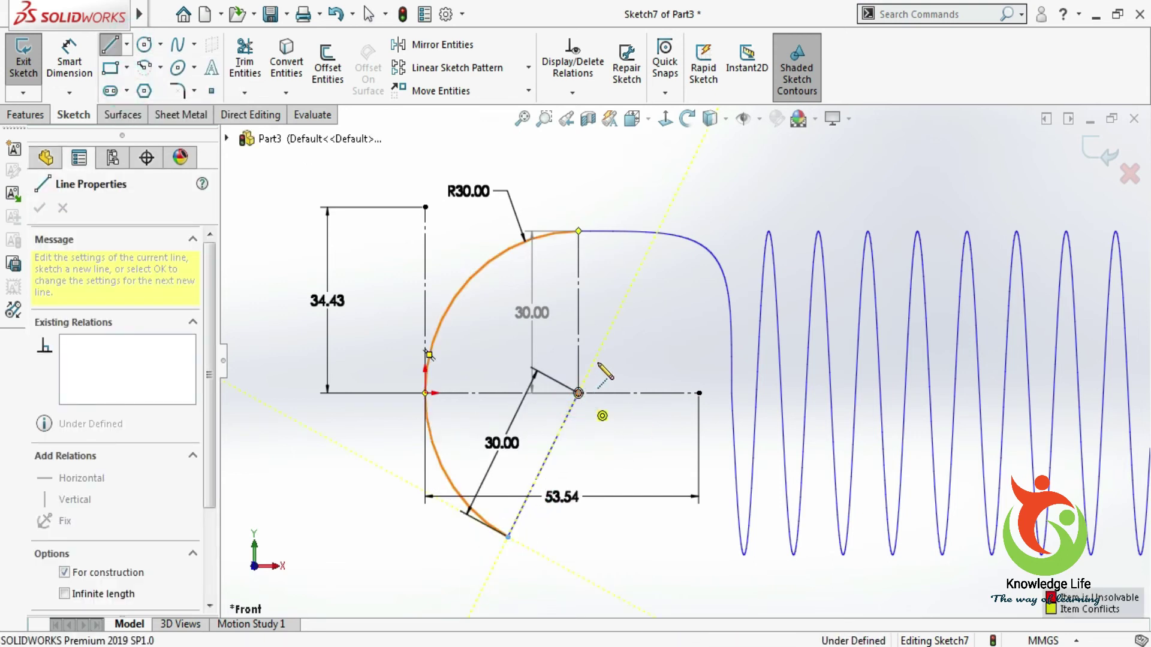
key(Escape)
- Dimension the angle between the two radial centrelines on the hook side and set it to 150°
click(69, 62)
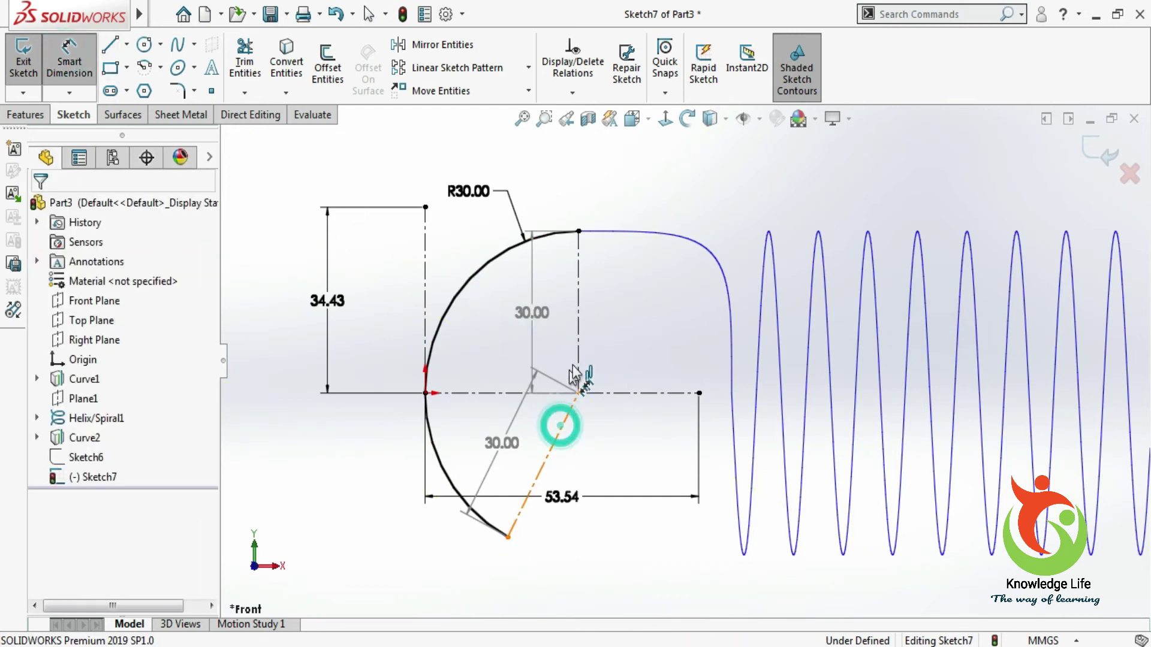
click(561, 425)
click(578, 363)
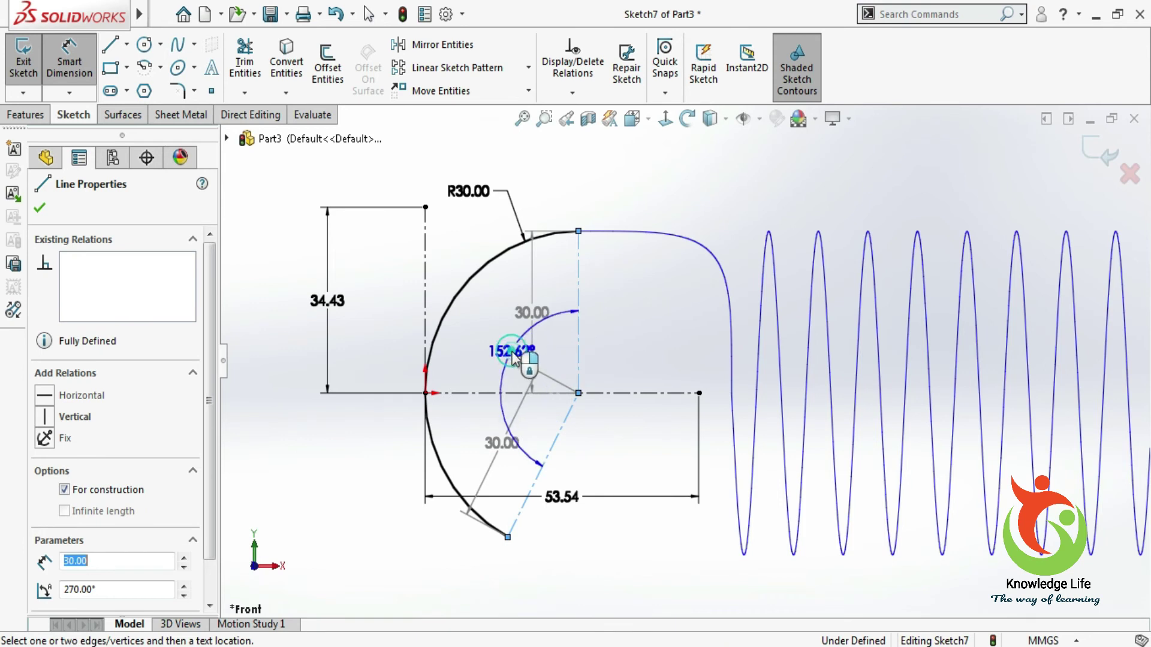
click(518, 354)
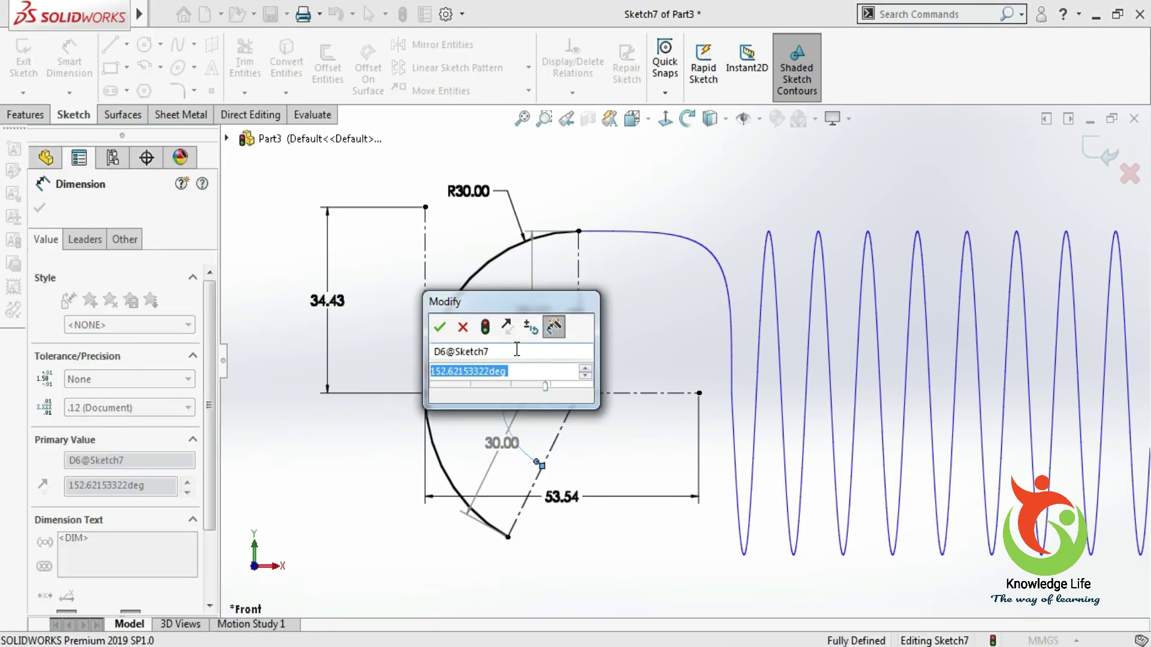
text(1)
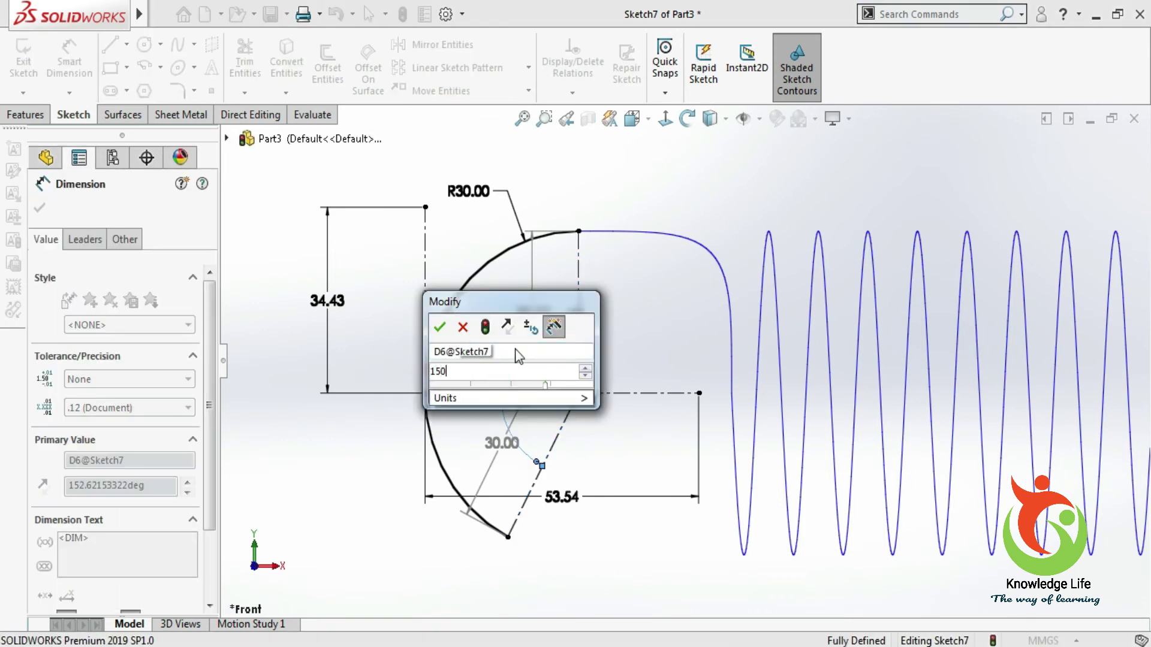
text(50)
key(Return)
scroll(588, 414, up, 1)
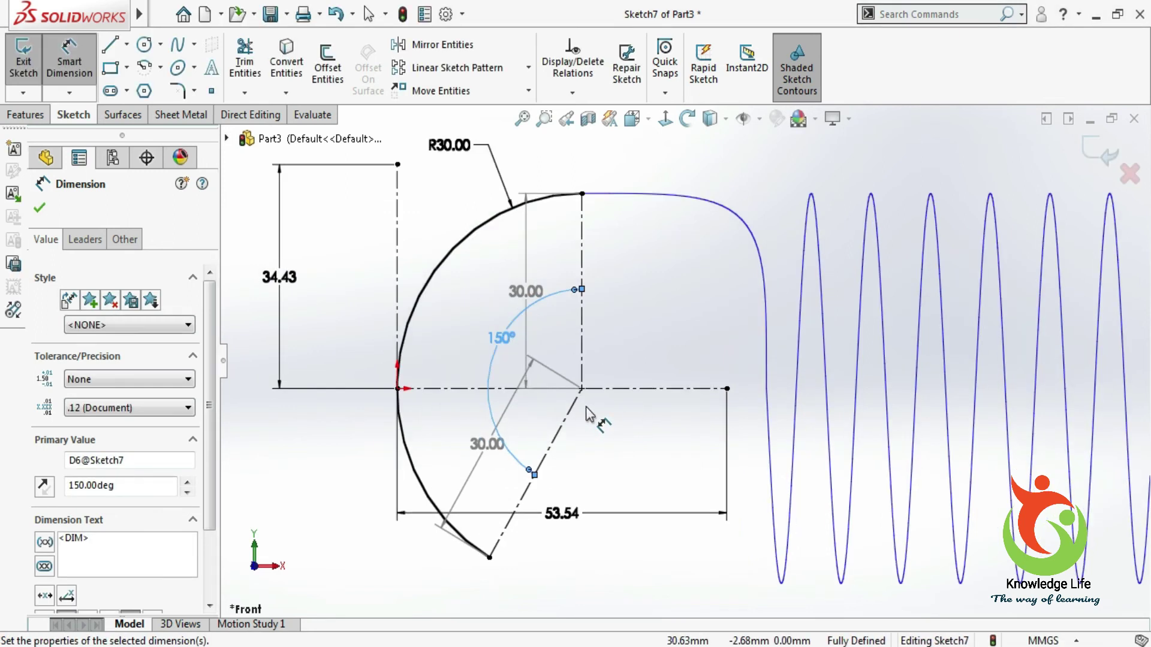
key(Escape)
key(Escape)
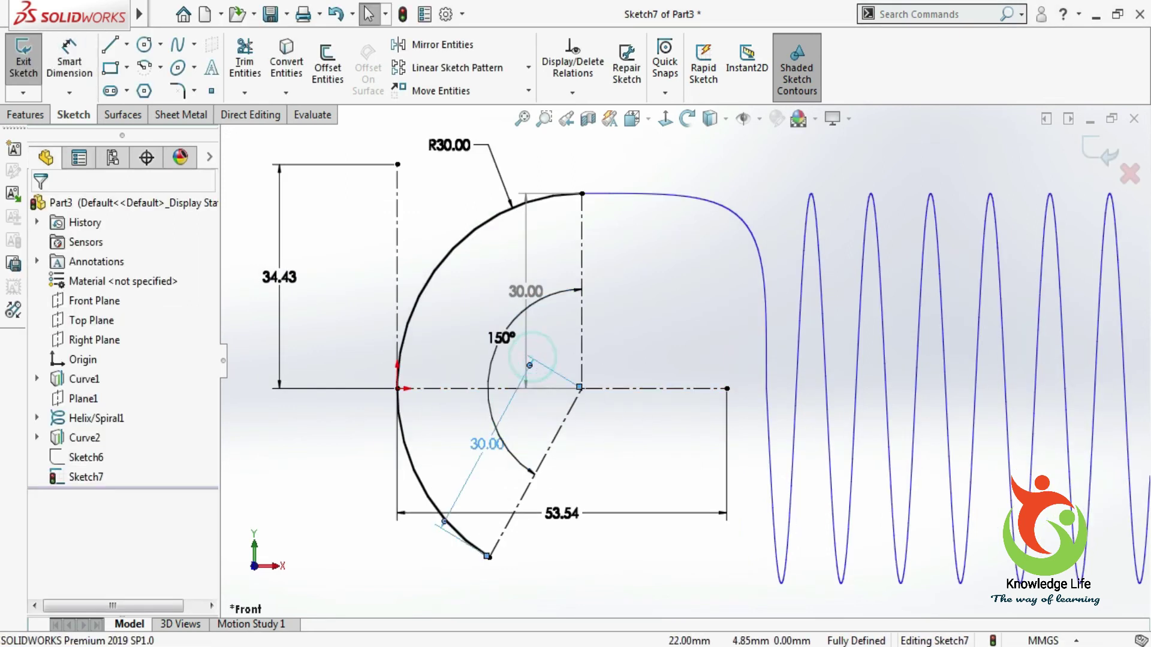
- Delete the two 30 mm dimensions of the radial centrelines and exit the sketch
click(520, 286)
key(Delete)
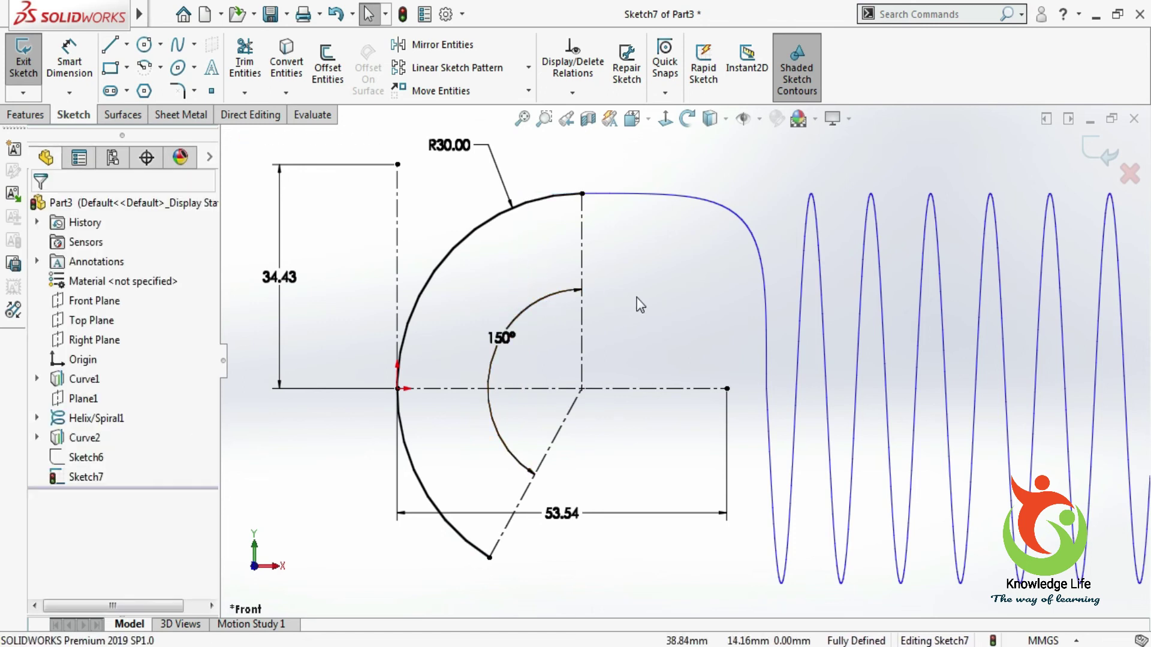
scroll(626, 267, up, 2)
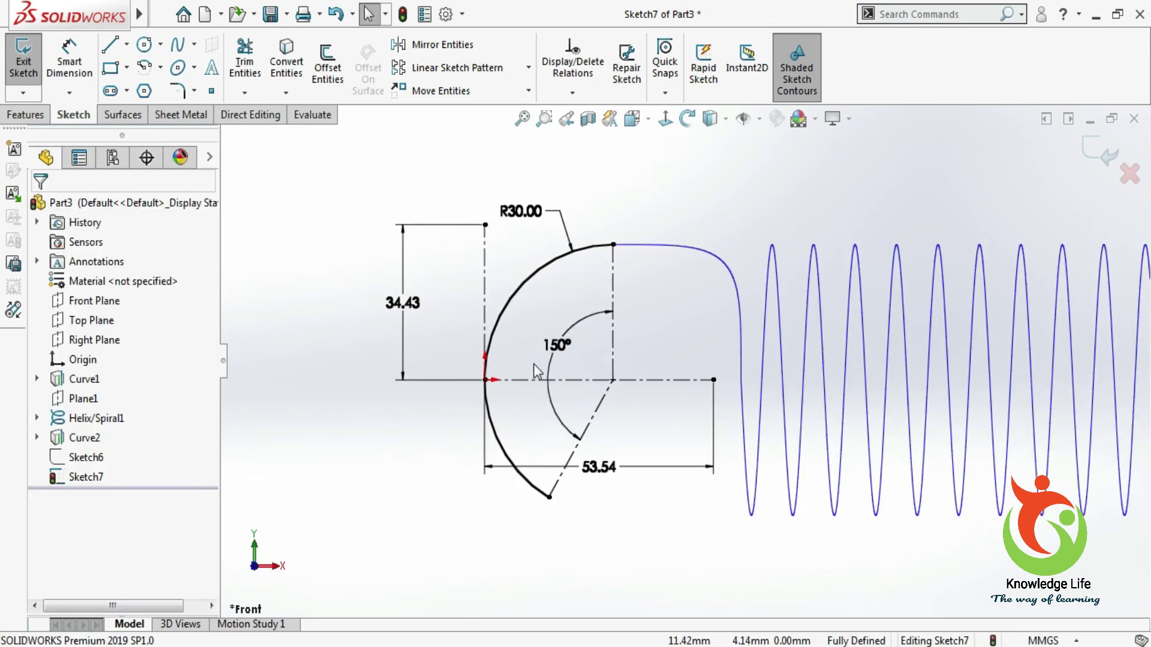
click(1097, 154)
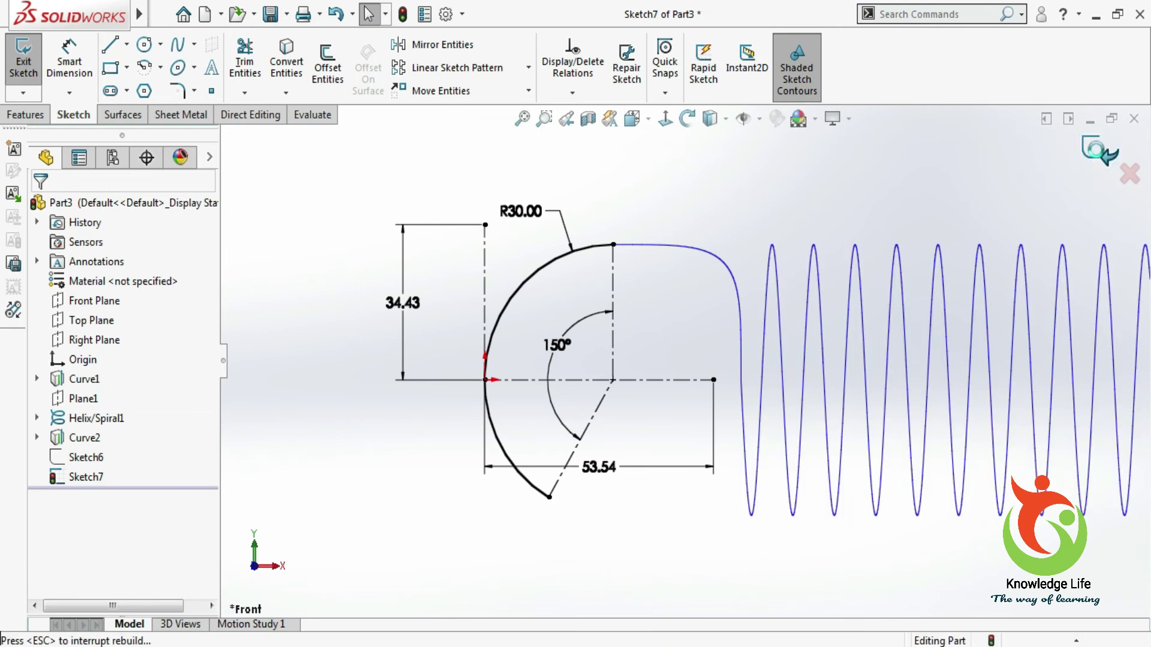
key(z)
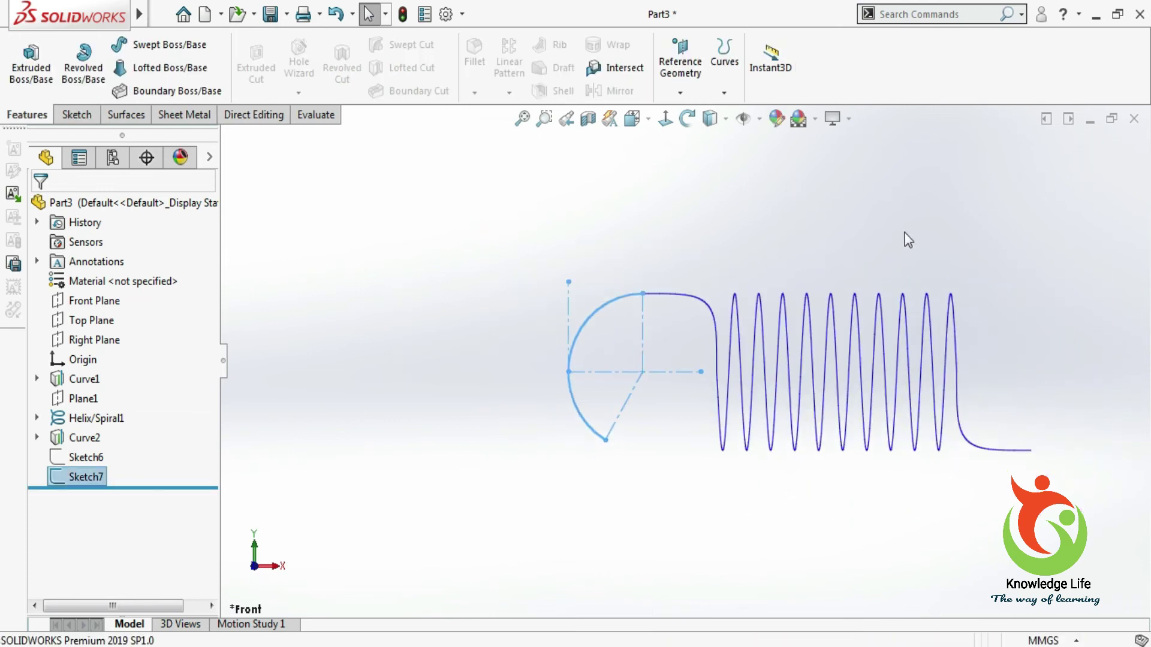
middle_drag(971, 271, 953, 274)
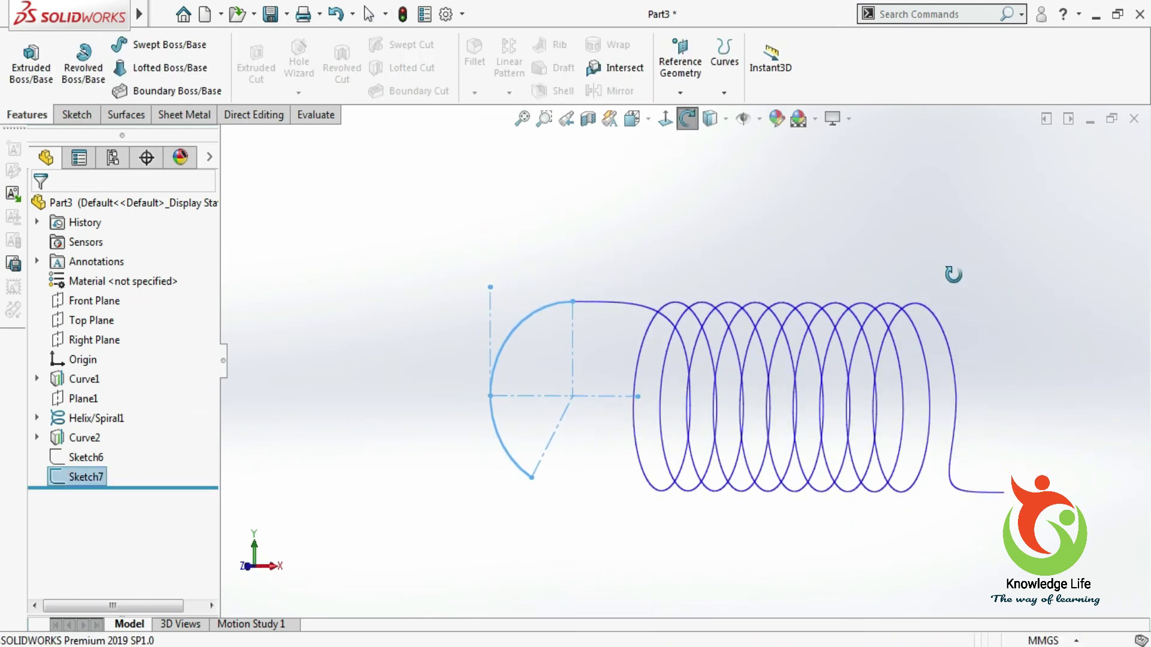
- Show Sketch6 and join both hook sketches, both projected end curves and the helix into one composite curve
click(98, 457)
click(120, 431)
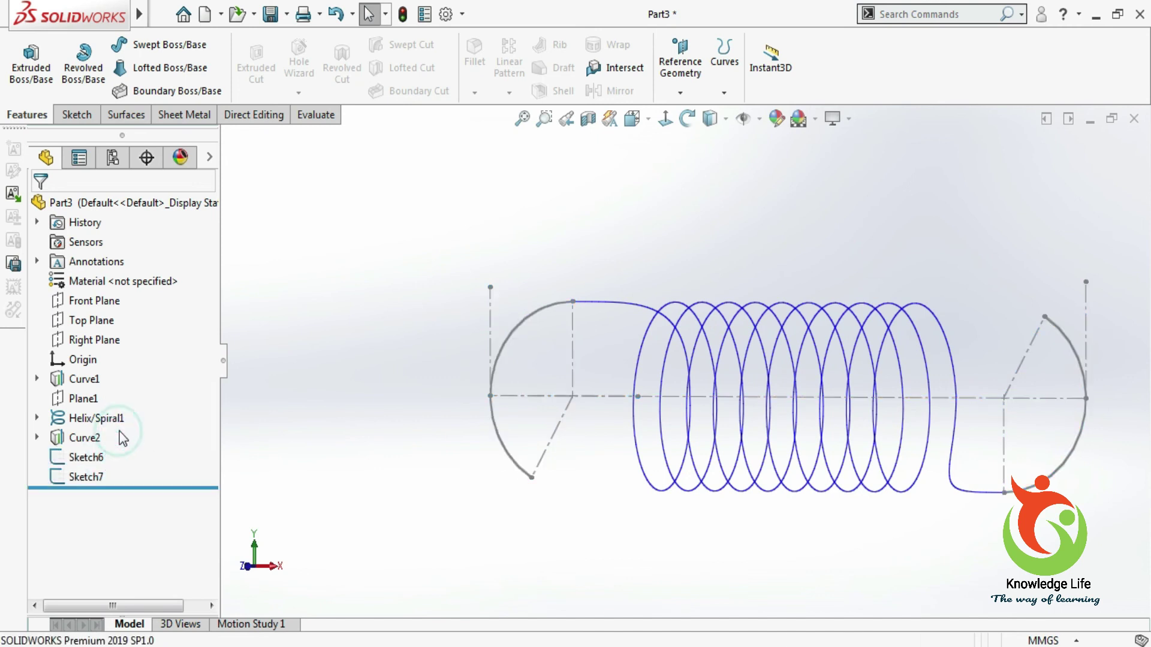
click(724, 92)
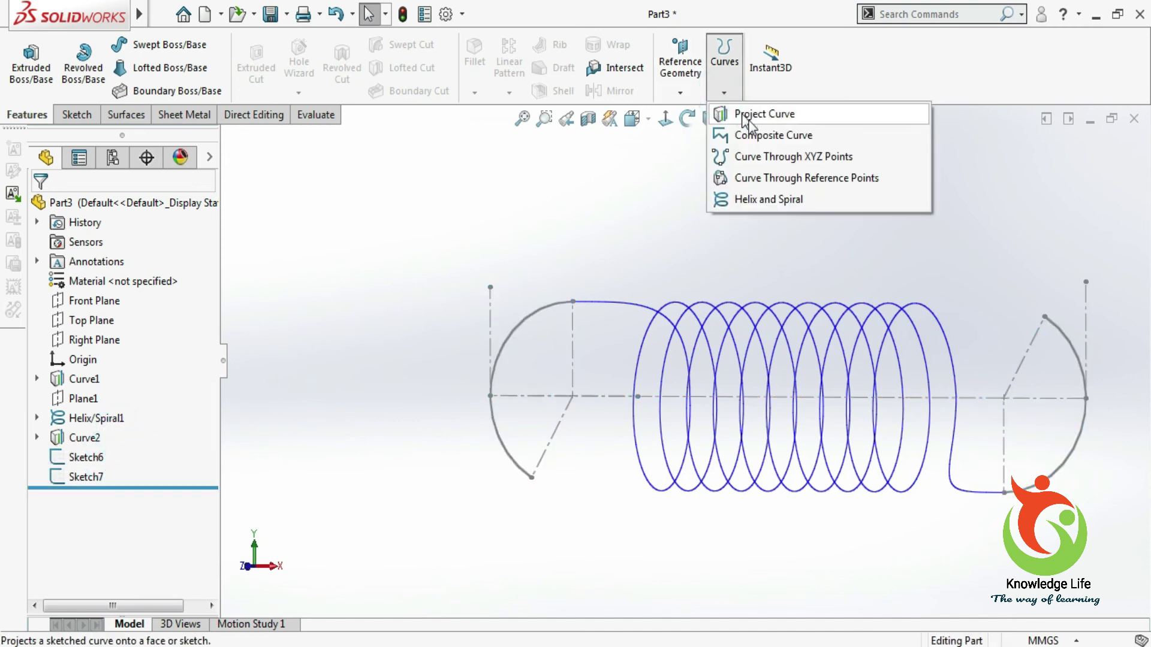
click(773, 136)
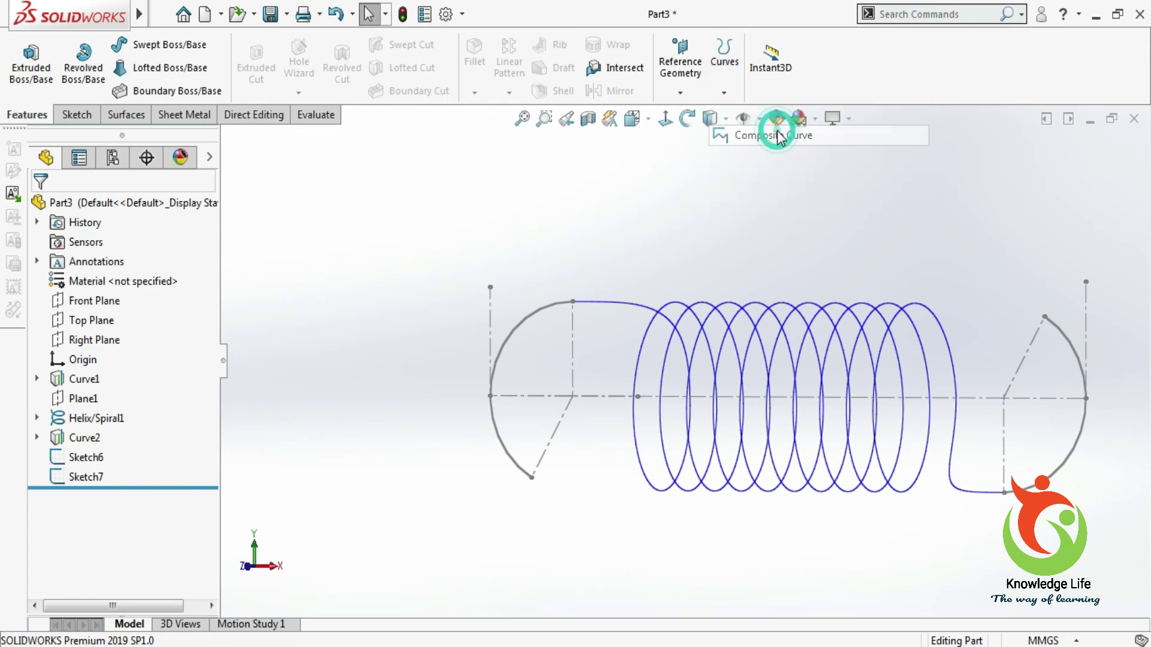
click(536, 324)
click(593, 309)
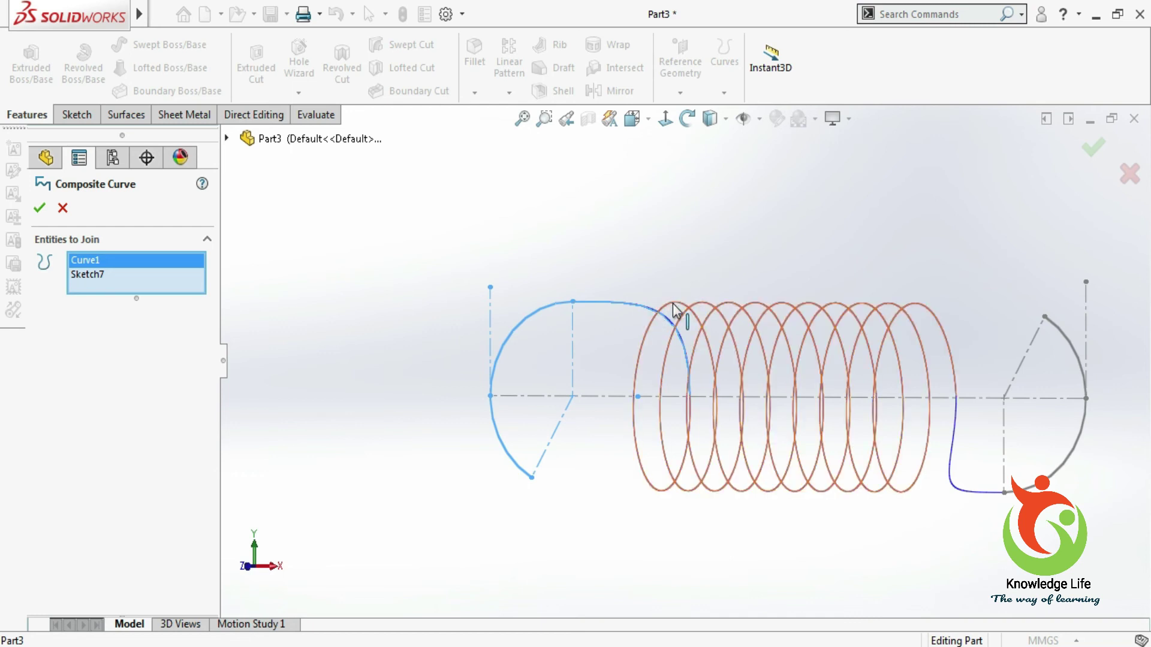
click(676, 309)
click(957, 416)
click(1060, 476)
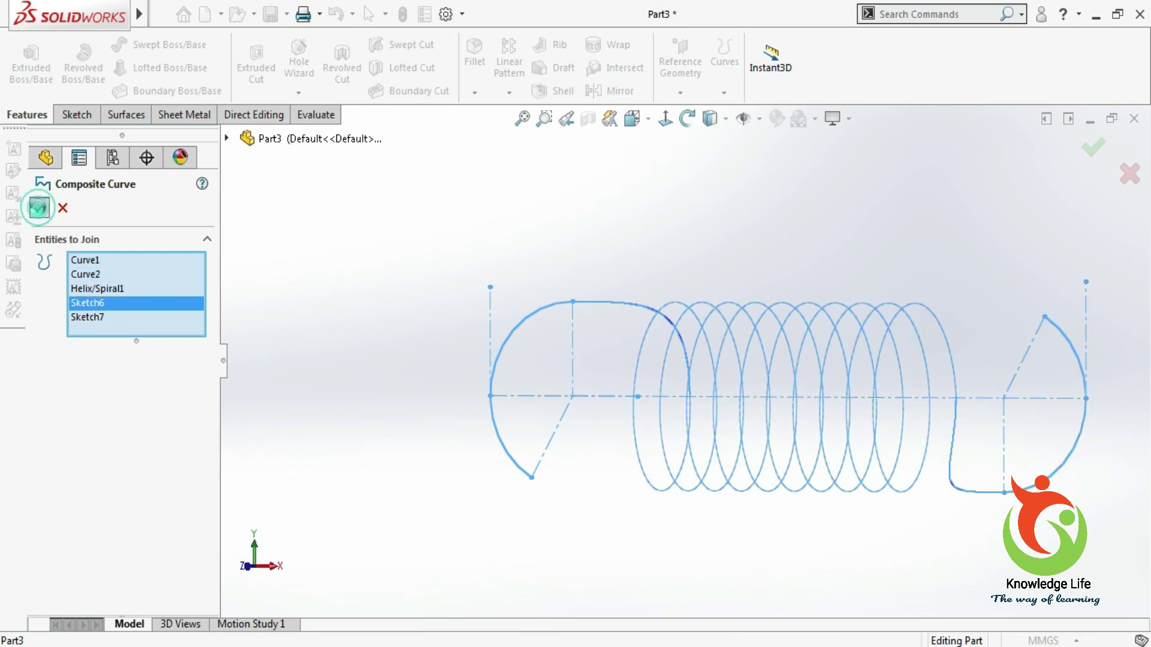
click(39, 208)
- Create a reference plane perpendicular to the composite curve and coincident with the free end point of the origin-side hook
middle_drag(773, 278, 539, 300)
click(457, 288)
click(681, 93)
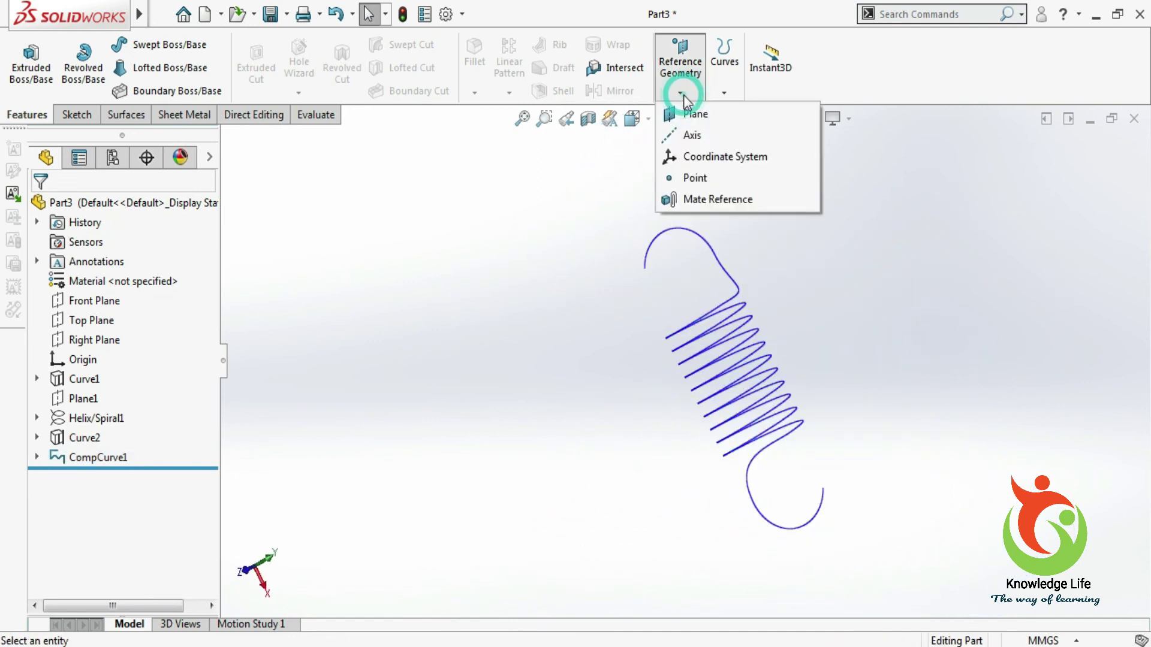
click(692, 114)
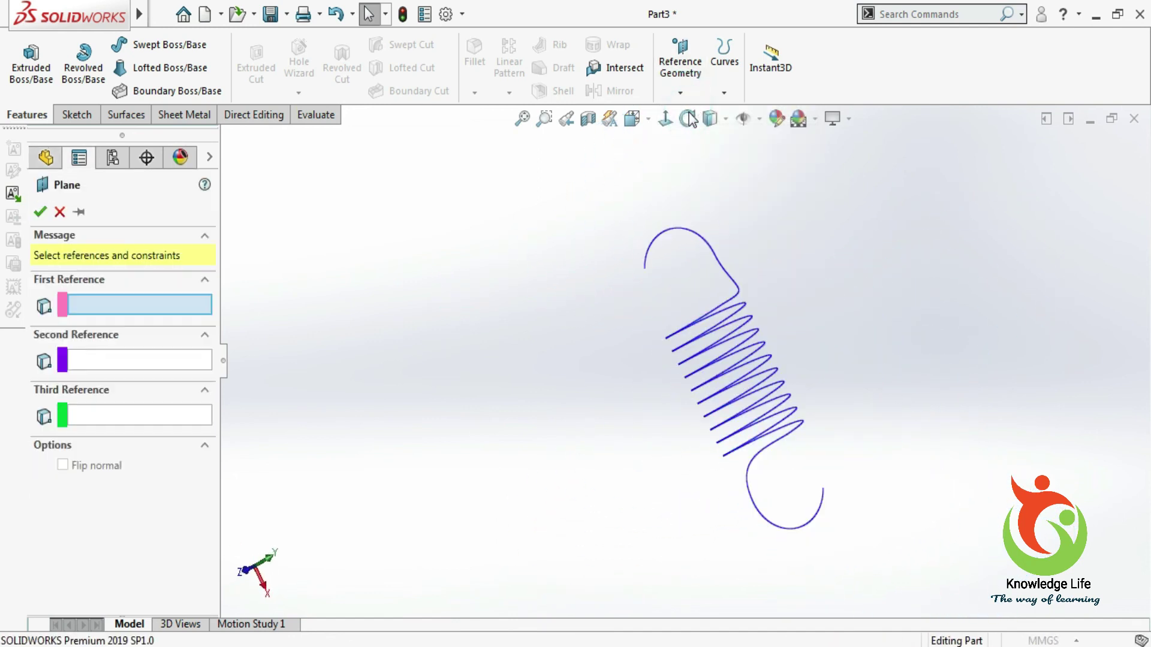
click(700, 238)
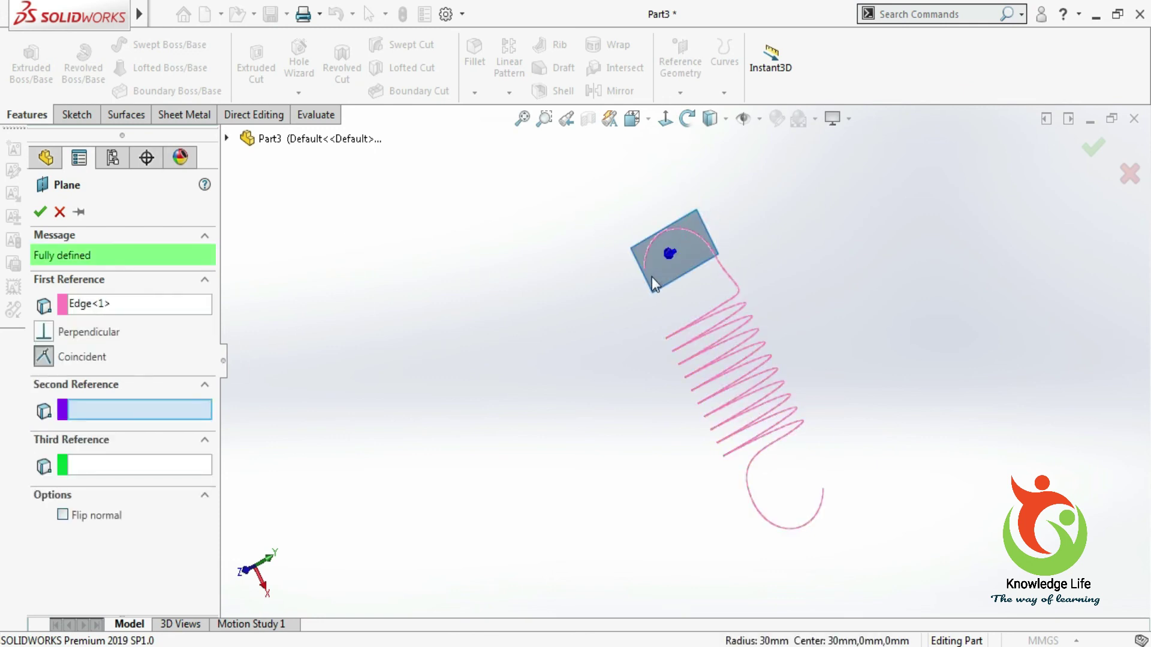
scroll(656, 270, down, 3)
click(637, 303)
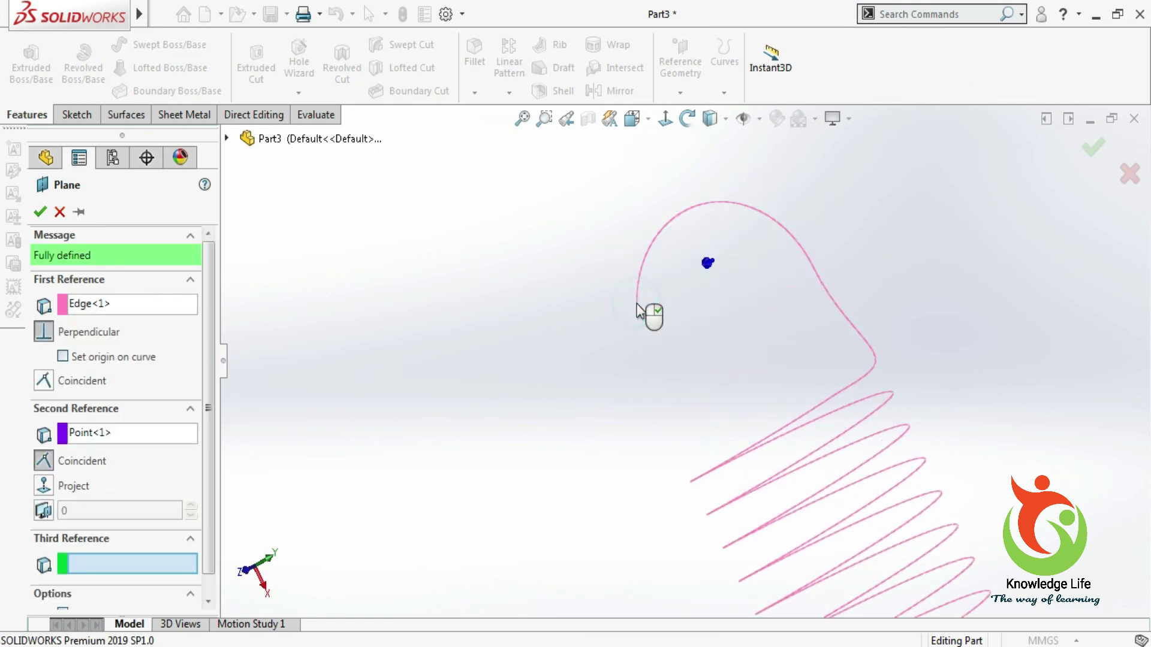
click(40, 214)
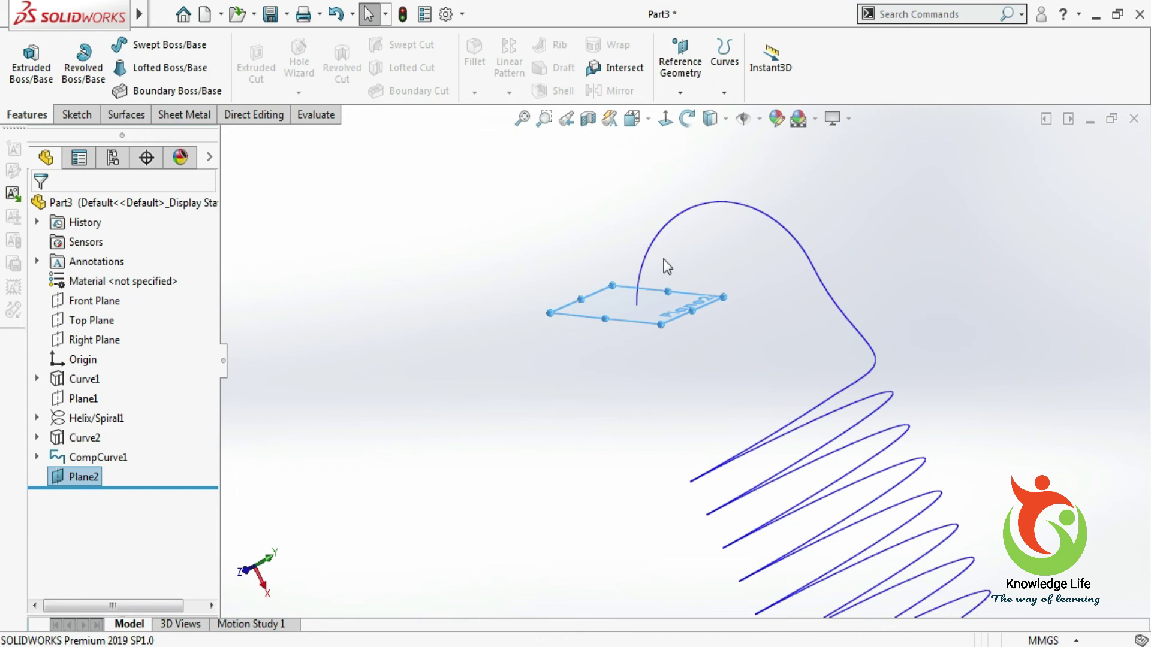
- Start a sketch on the new plane, viewed normal to it, and draw a circle about 15.5 mm in diameter centred on the hook's free end
click(77, 114)
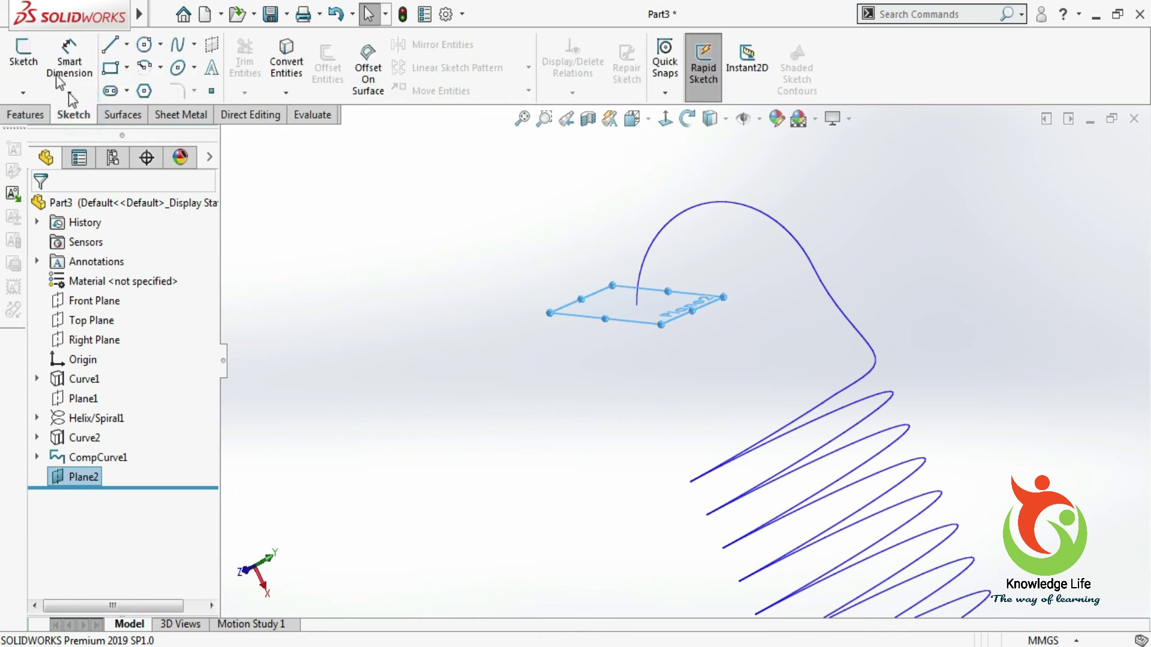
click(23, 60)
click(665, 118)
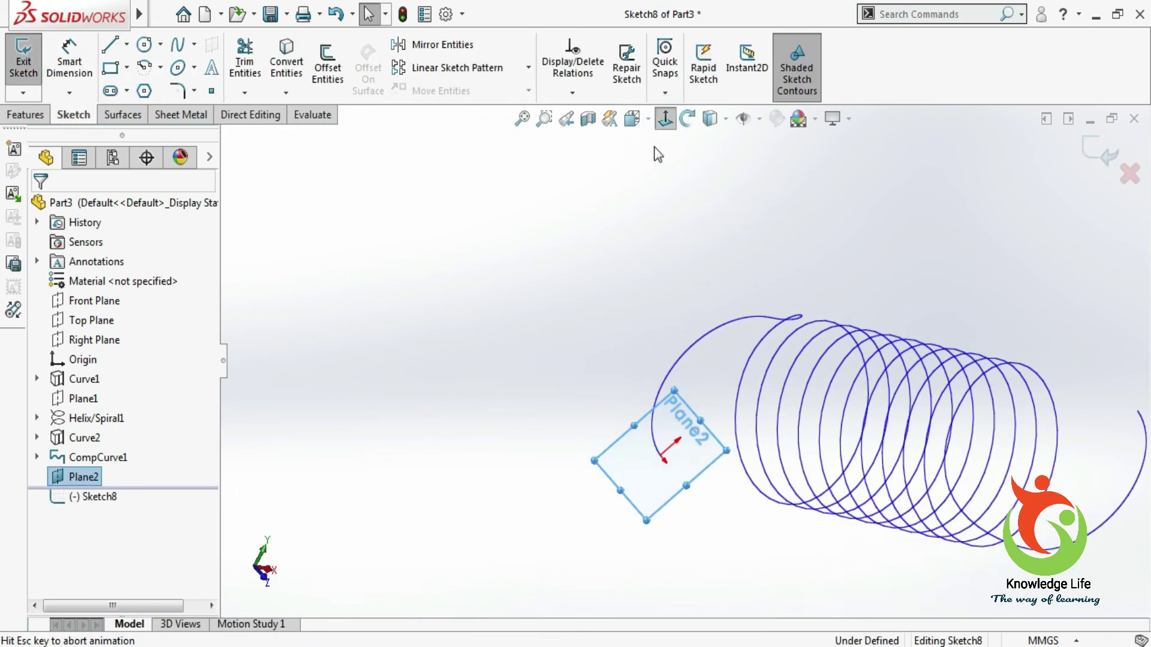
click(144, 46)
scroll(686, 533, down, 3)
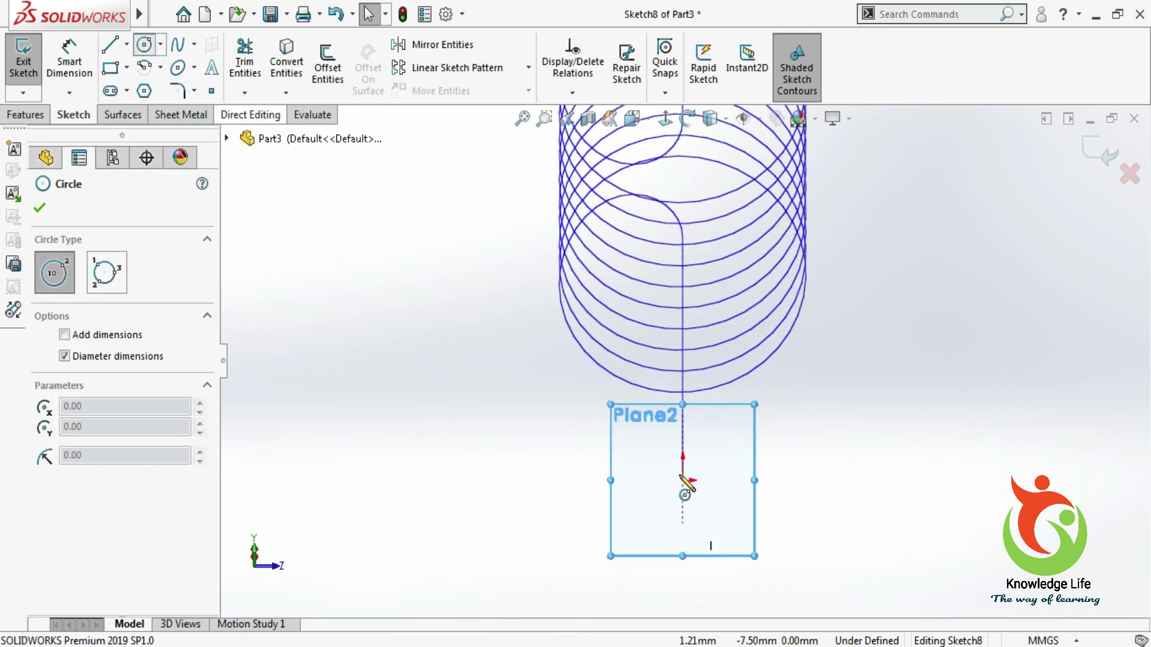
scroll(681, 477, up, 3)
click(684, 521)
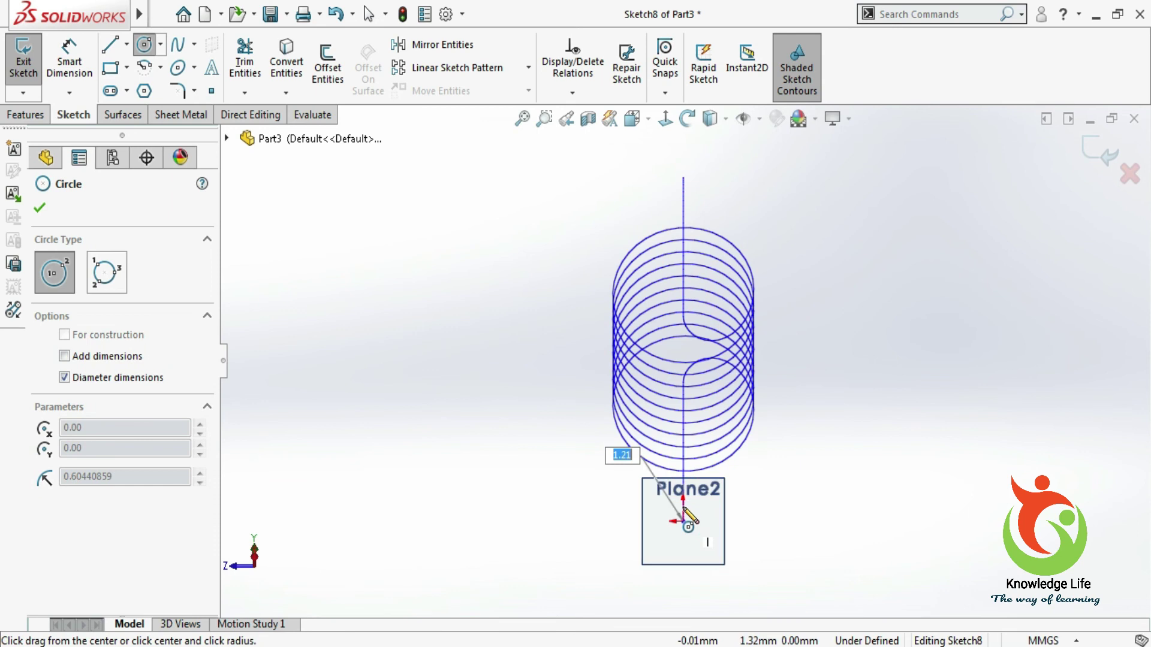
click(682, 503)
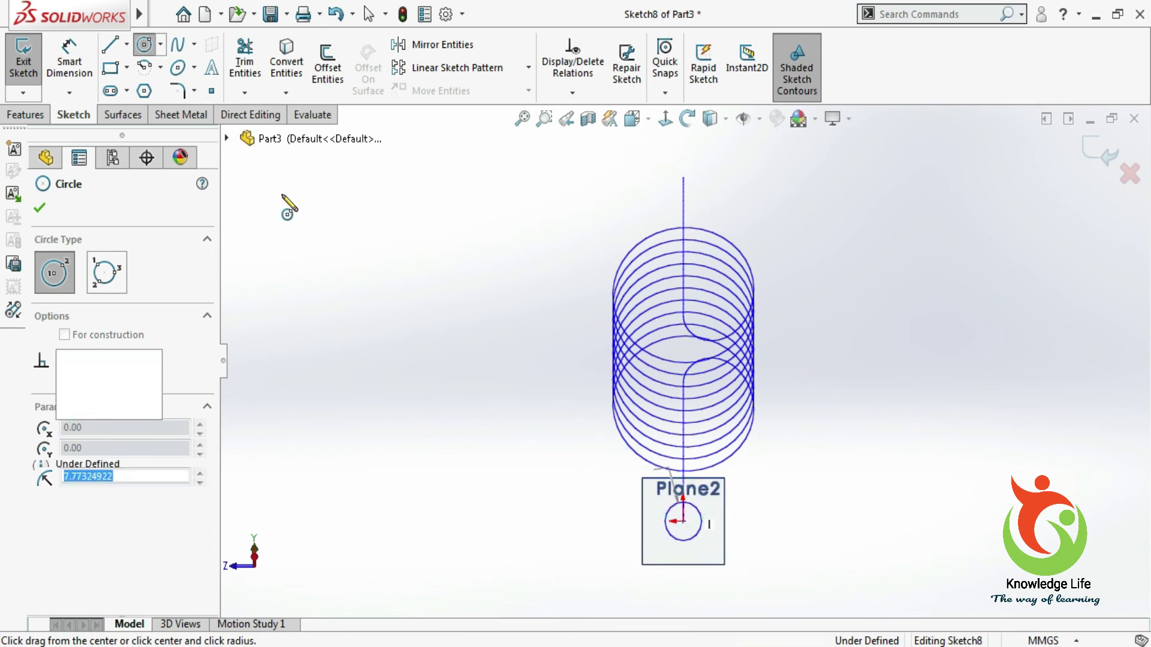
- Dimension the wire profile circle on Plane2 with a diameter of 9 mm
click(69, 60)
scroll(695, 530, down, 2)
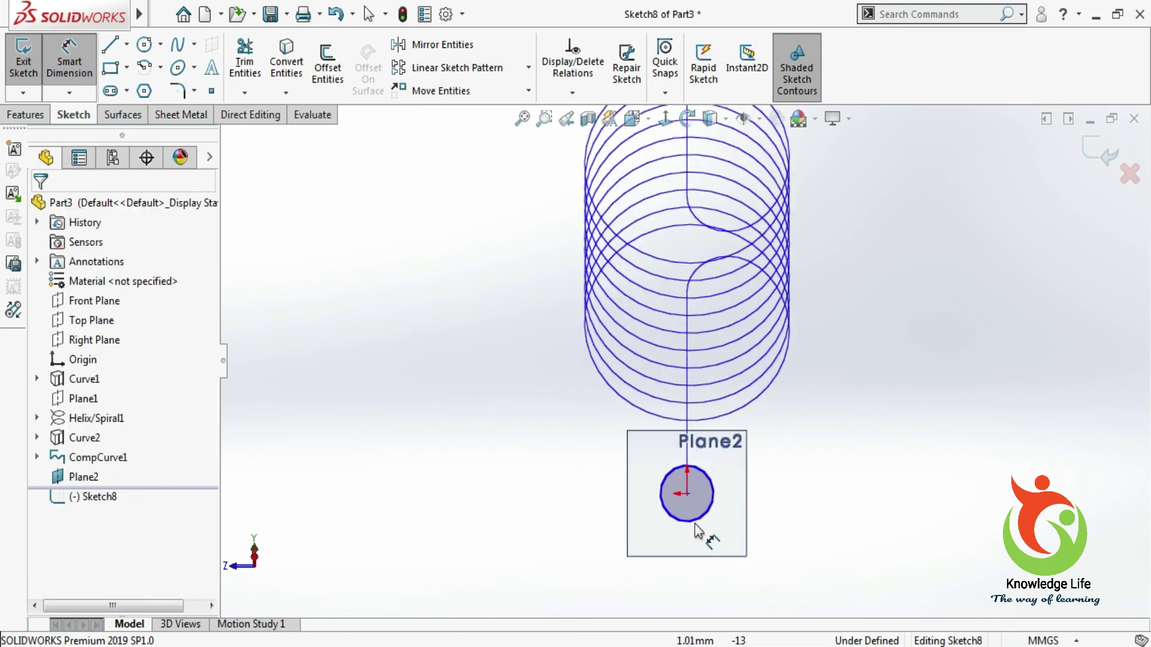
scroll(713, 515, down, 4)
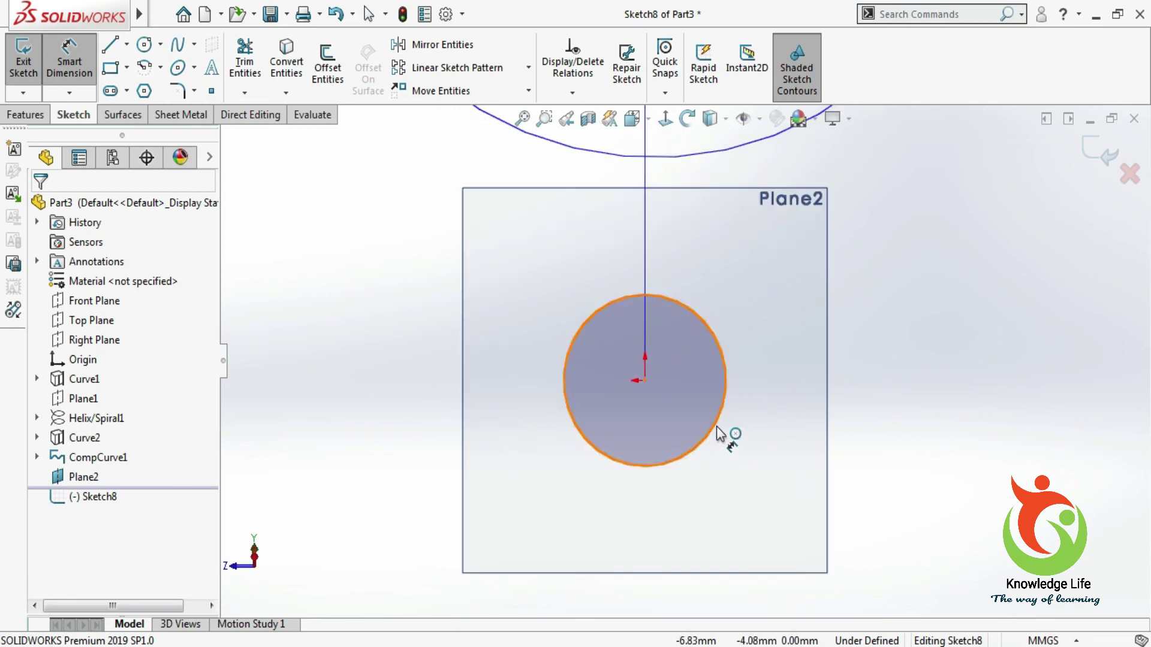
click(720, 432)
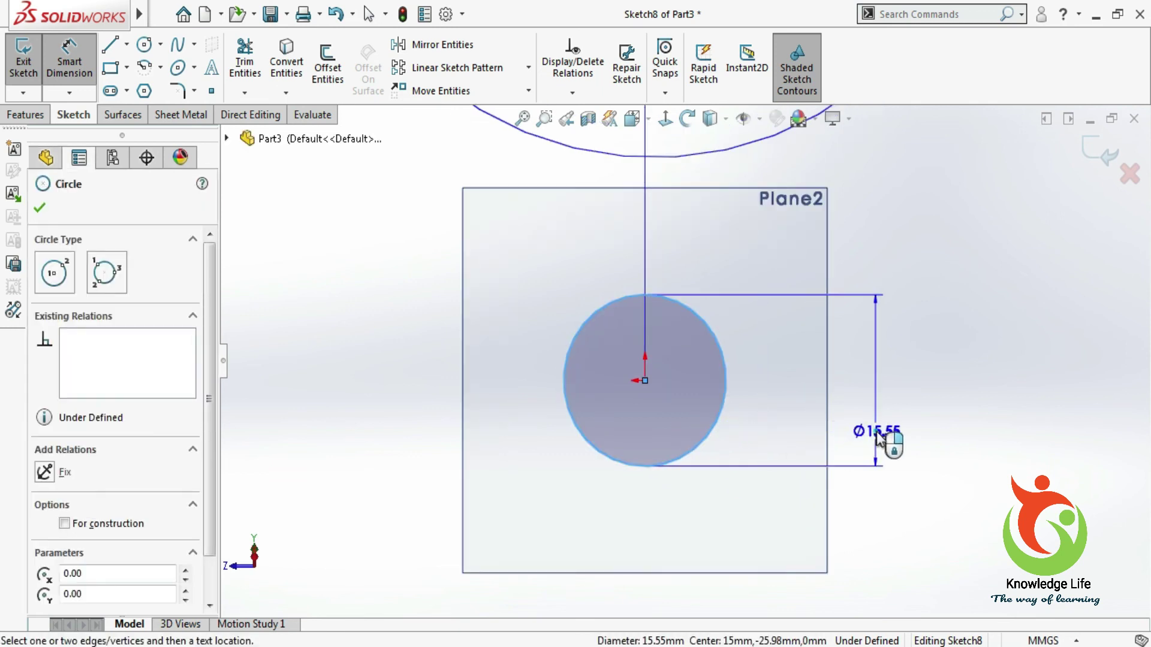
click(879, 437)
text(9)
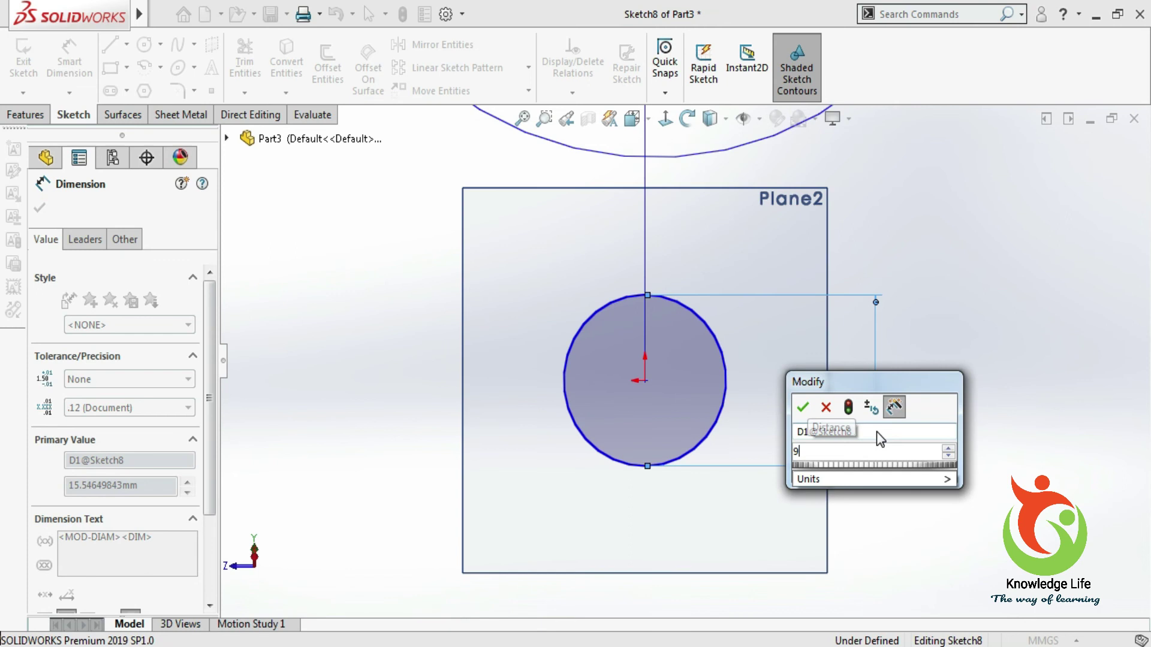
key(Return)
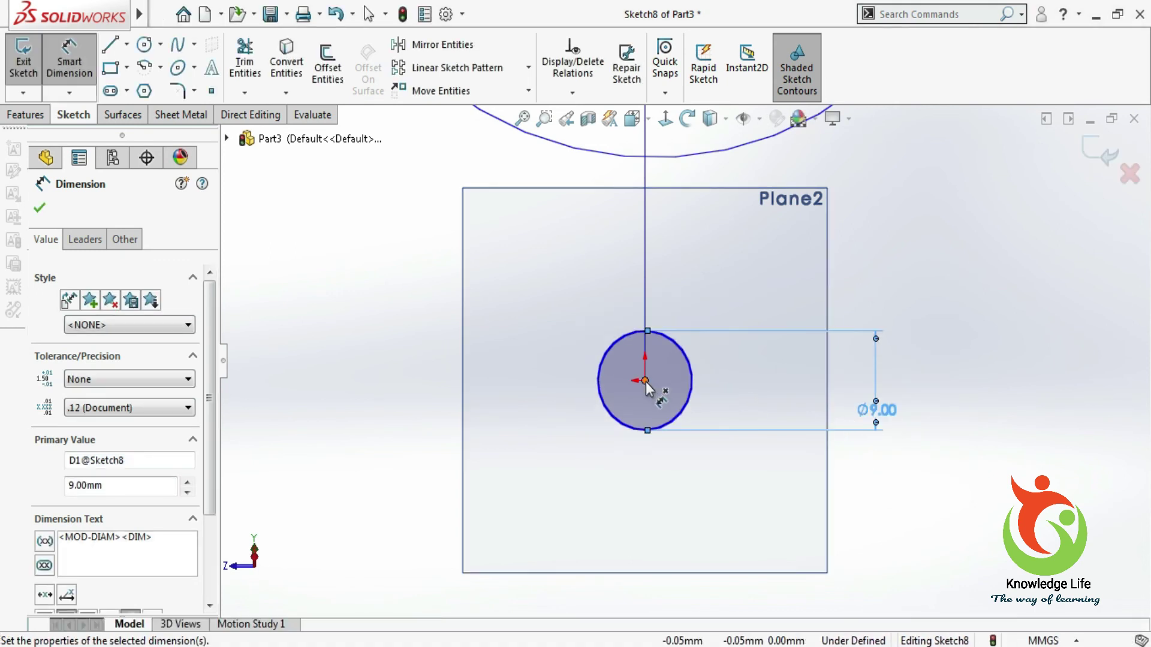
- Set the Y coordinate of the profile circle's centre point to 0 and add a Fix relation to the point
scroll(648, 382, down, 4)
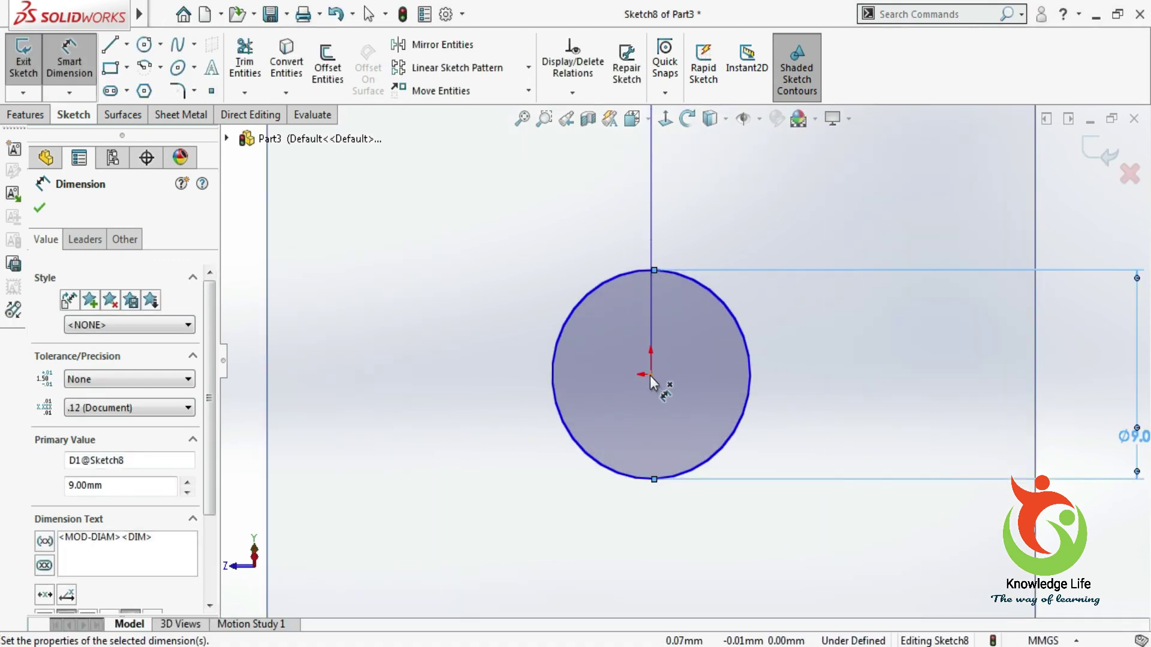
middle_drag(650, 375, 506, 383)
click(506, 382)
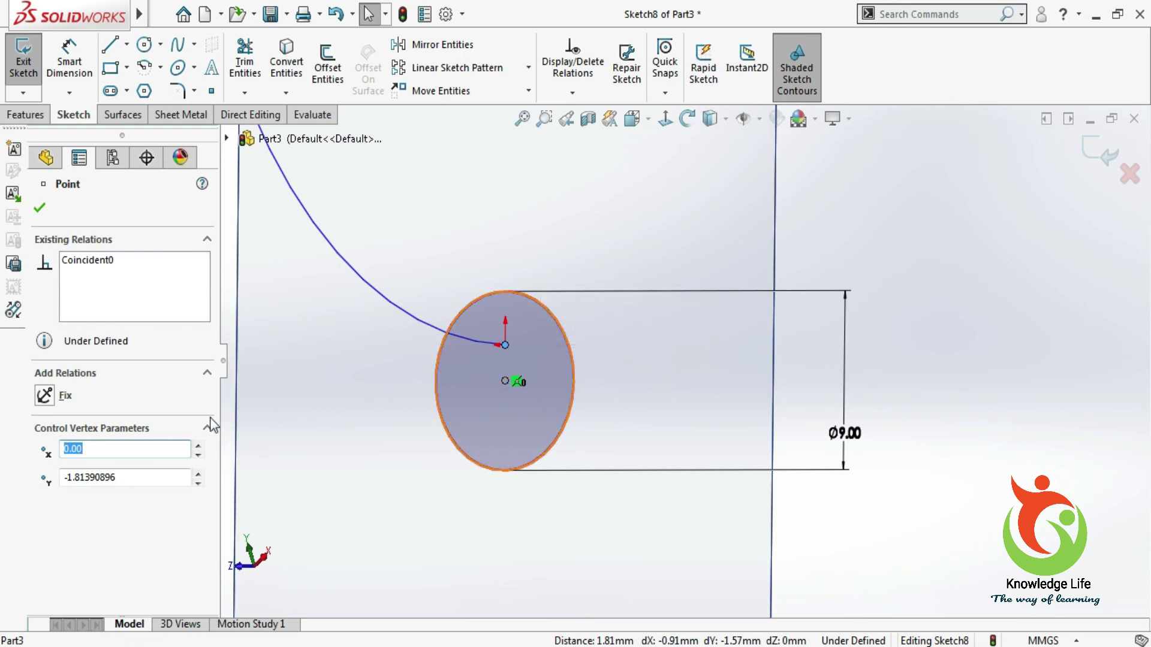
double_click(129, 476)
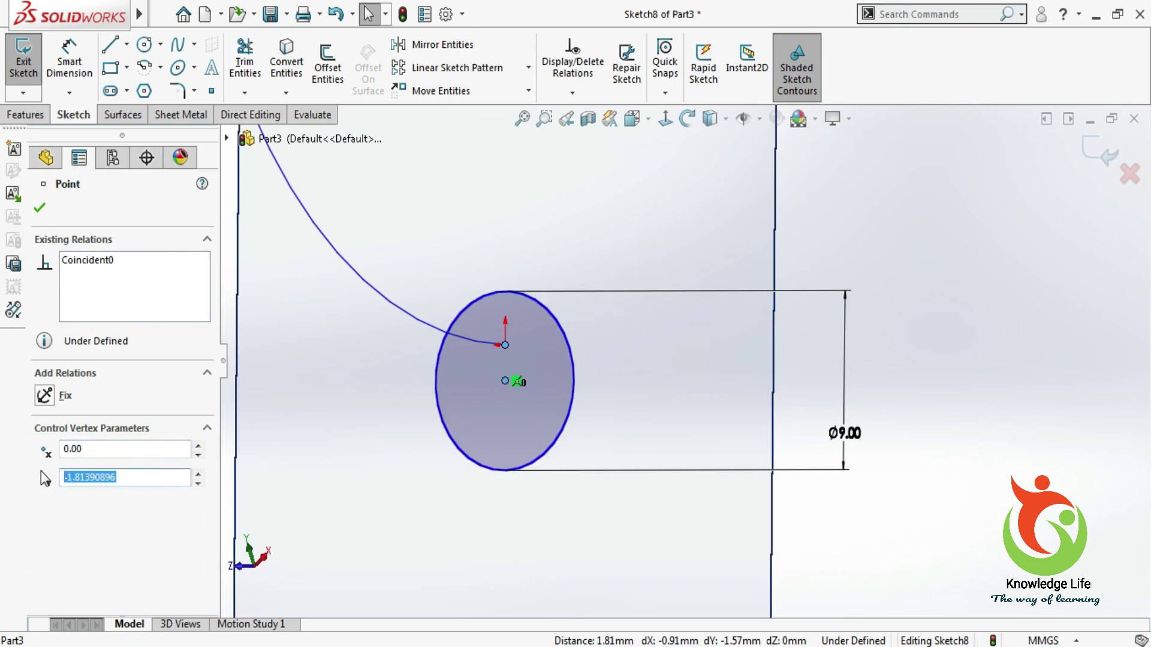
text(0)
key(Return)
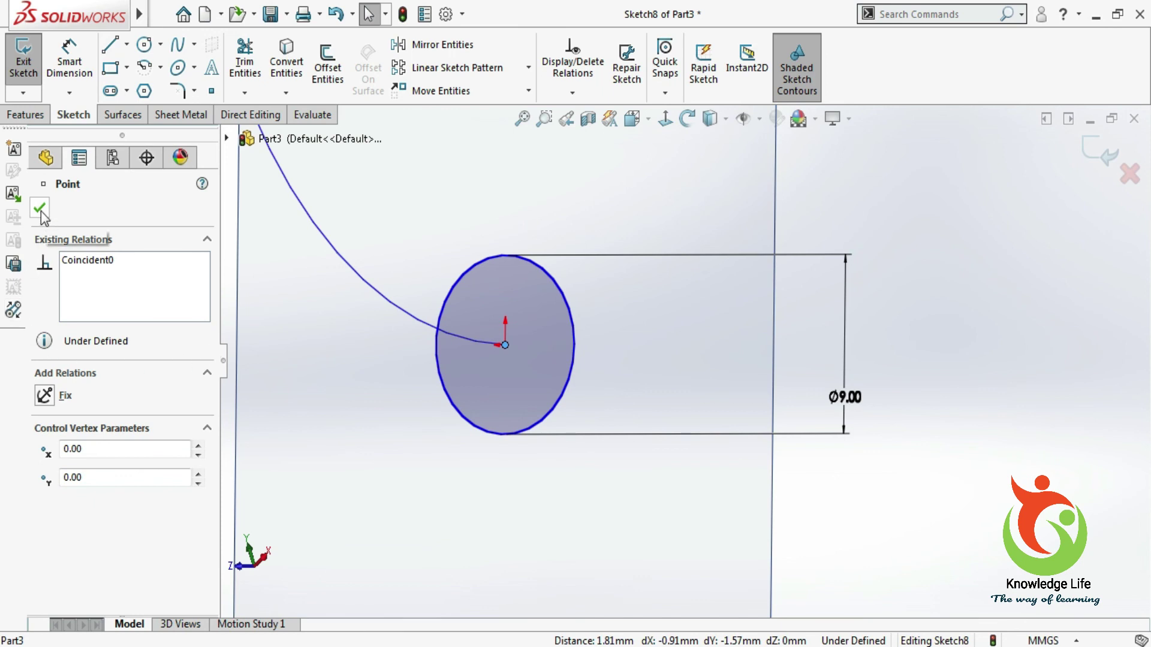
click(44, 396)
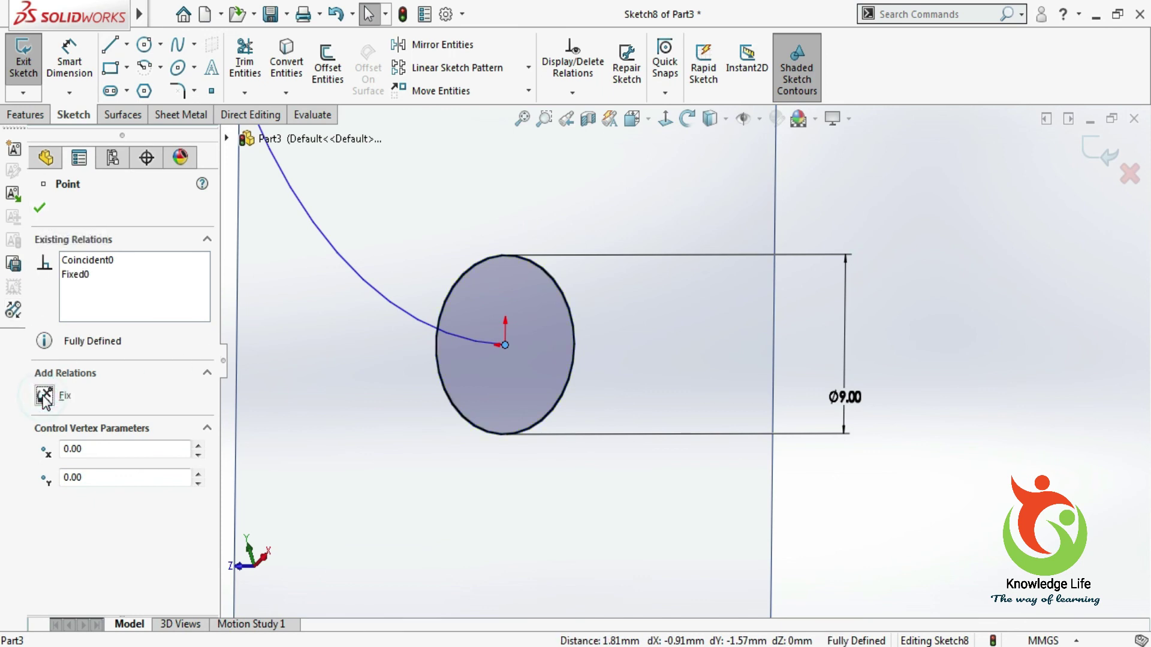
click(41, 208)
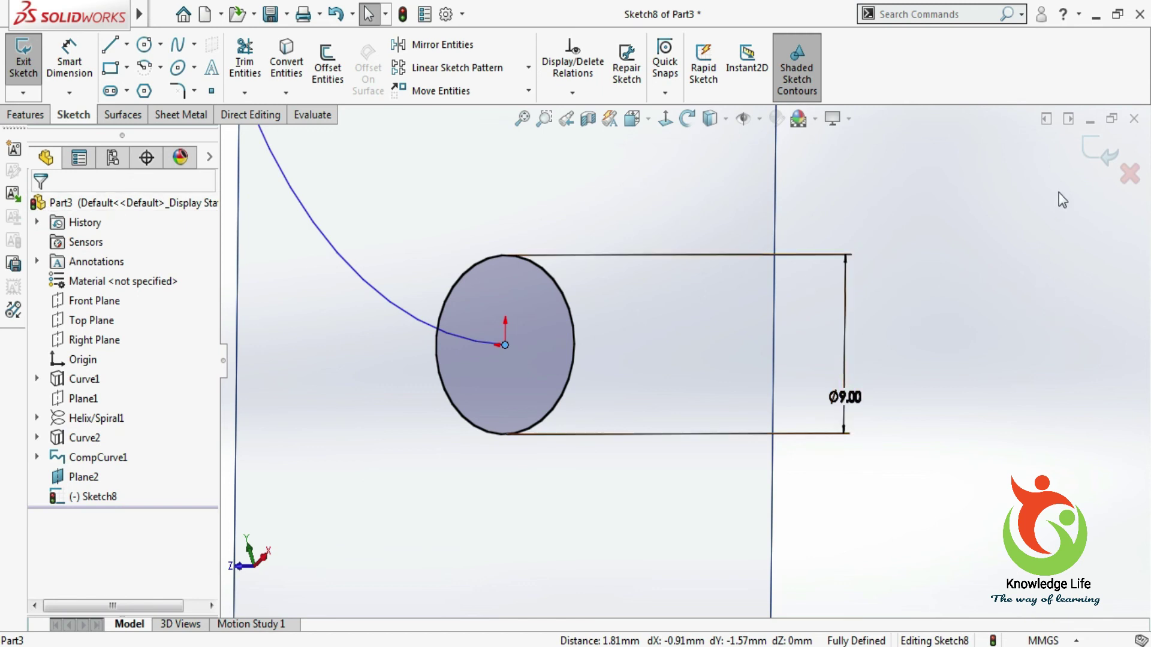
- Exit the sketch and sweep the 9 mm circle along the composite curve to form the spring
click(1097, 151)
click(146, 48)
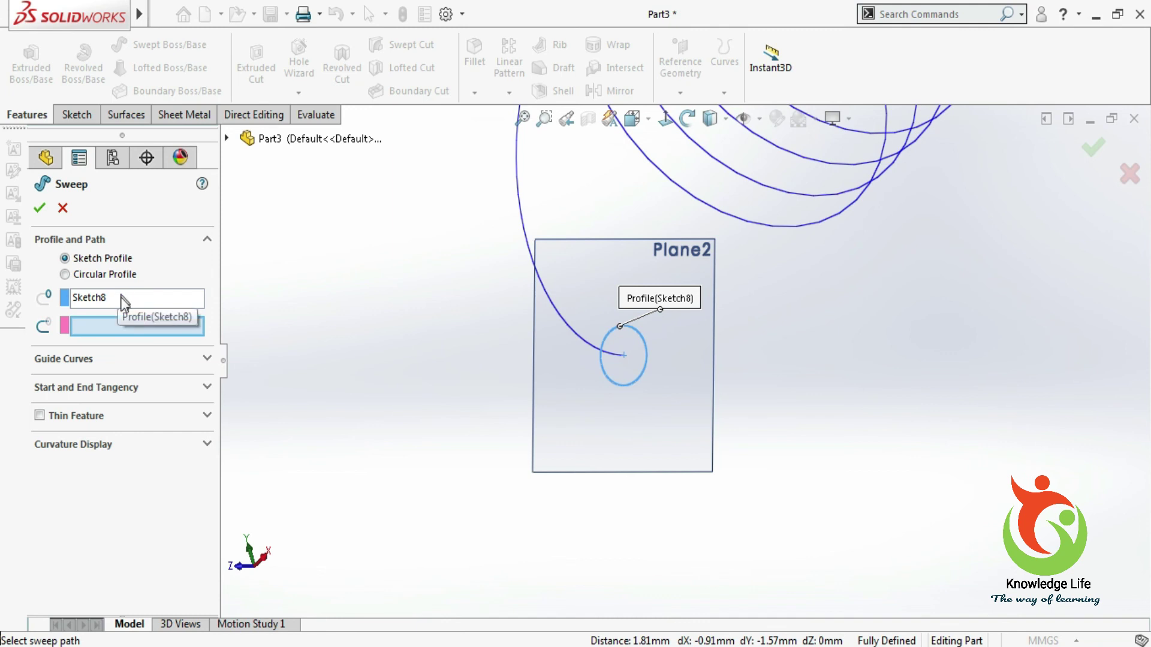
click(519, 212)
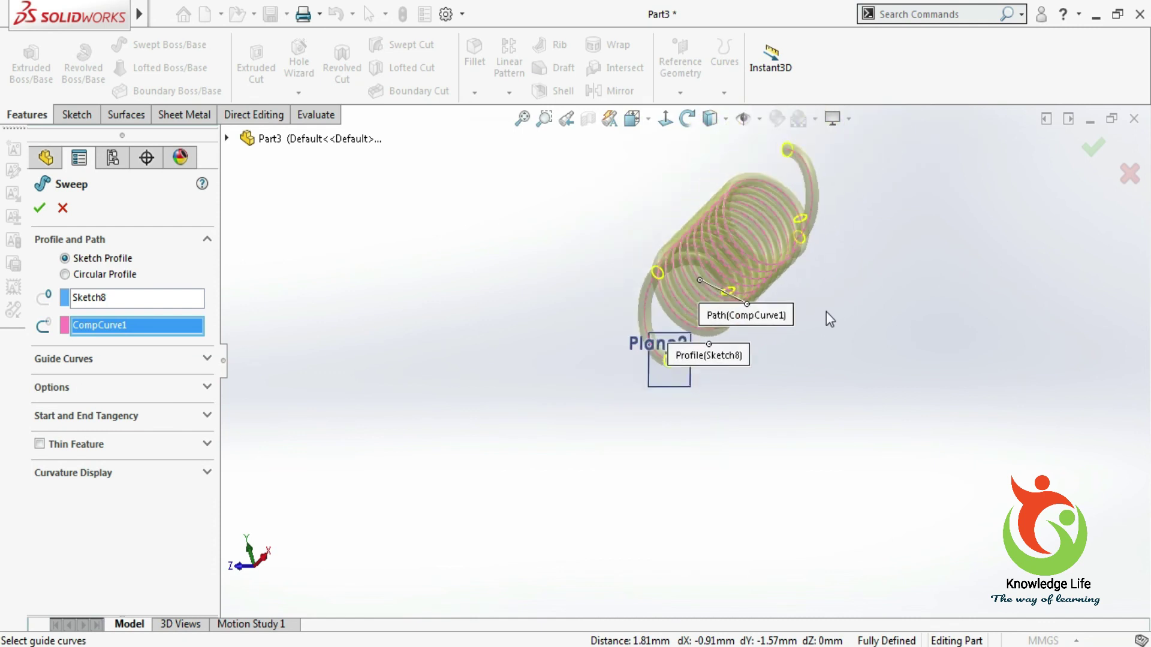
middle_drag(837, 178, 274, 255)
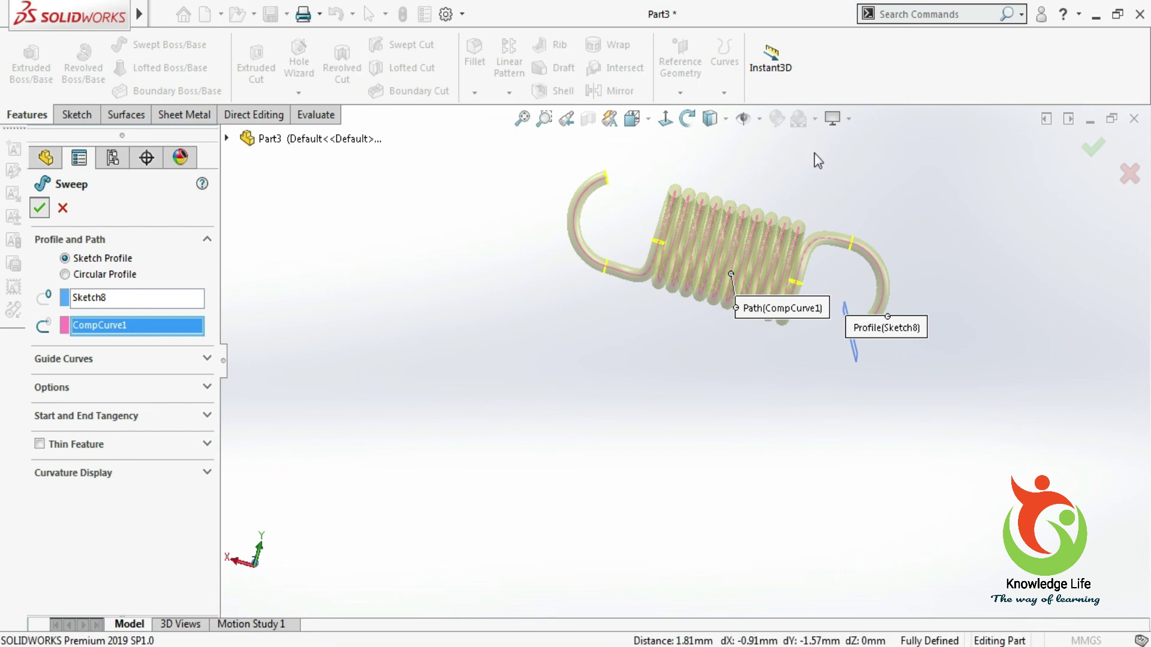
- Hide the composite curve and Plane2
click(115, 478)
click(133, 453)
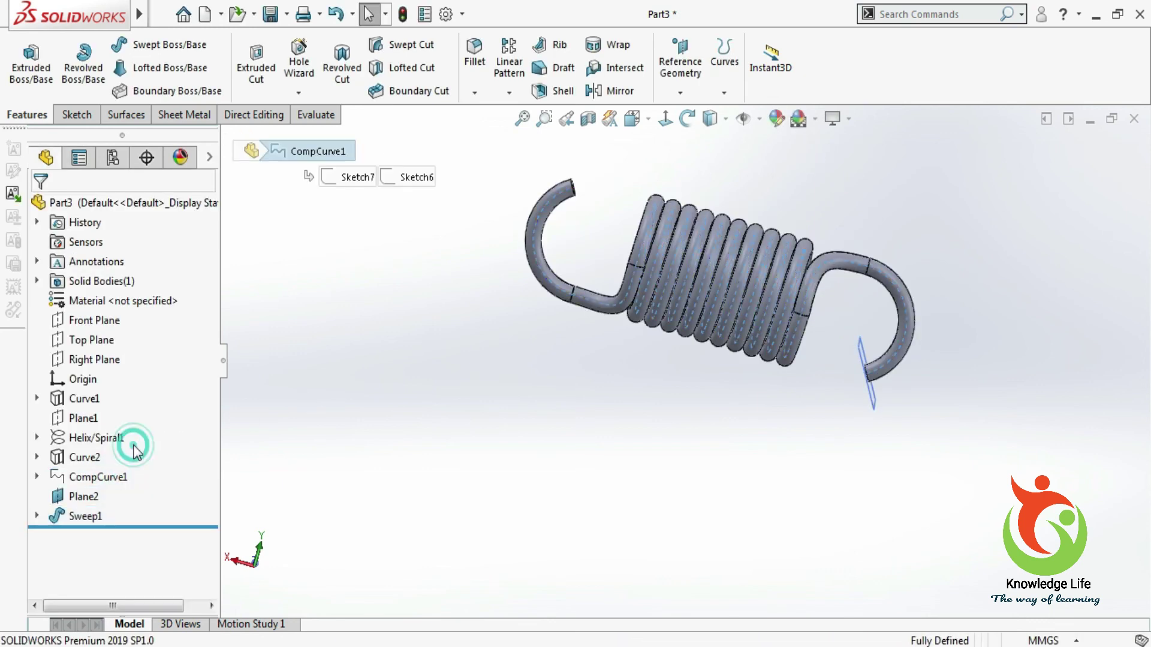
click(99, 495)
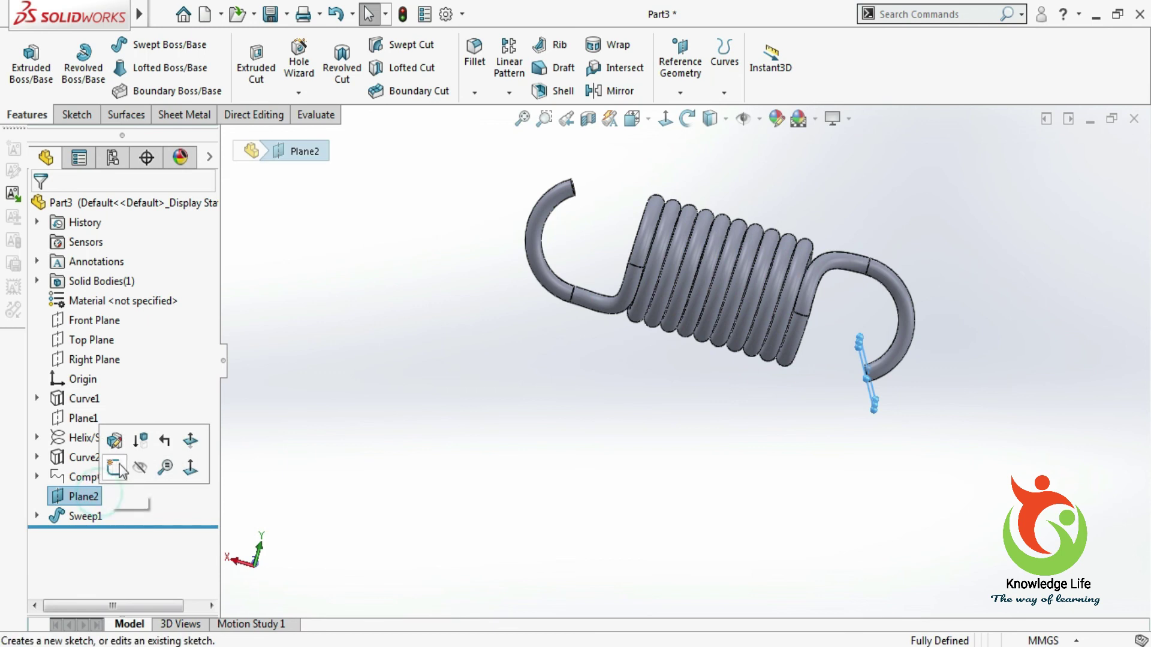
click(143, 469)
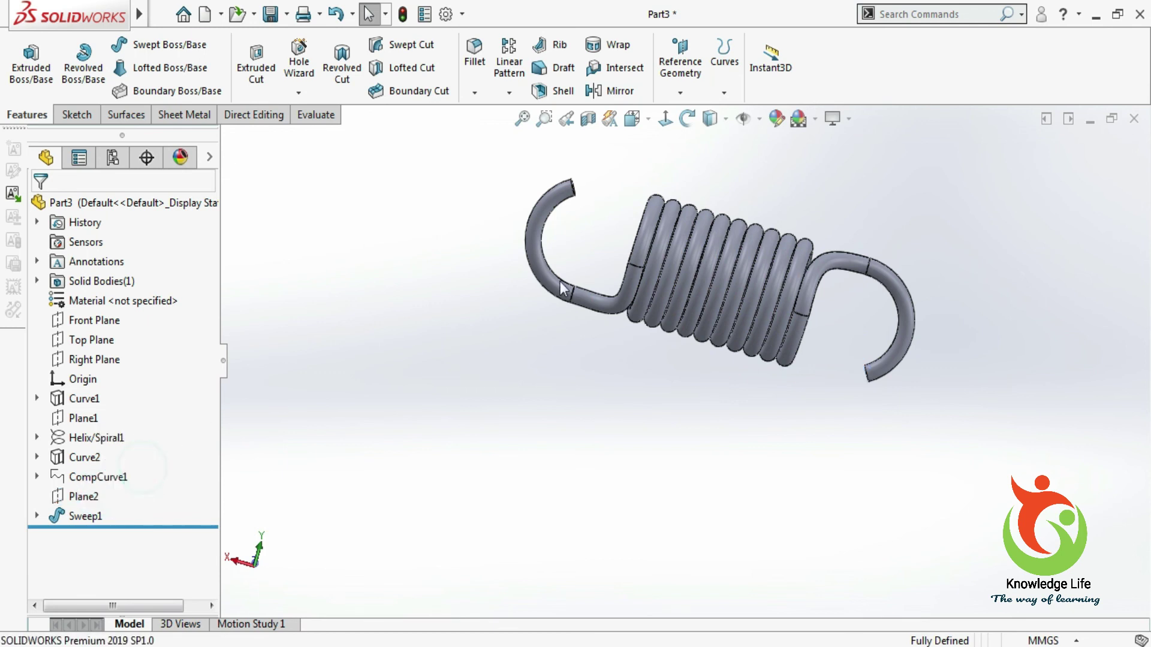
- Apply the Plain White scene as the background of the spring model
click(814, 120)
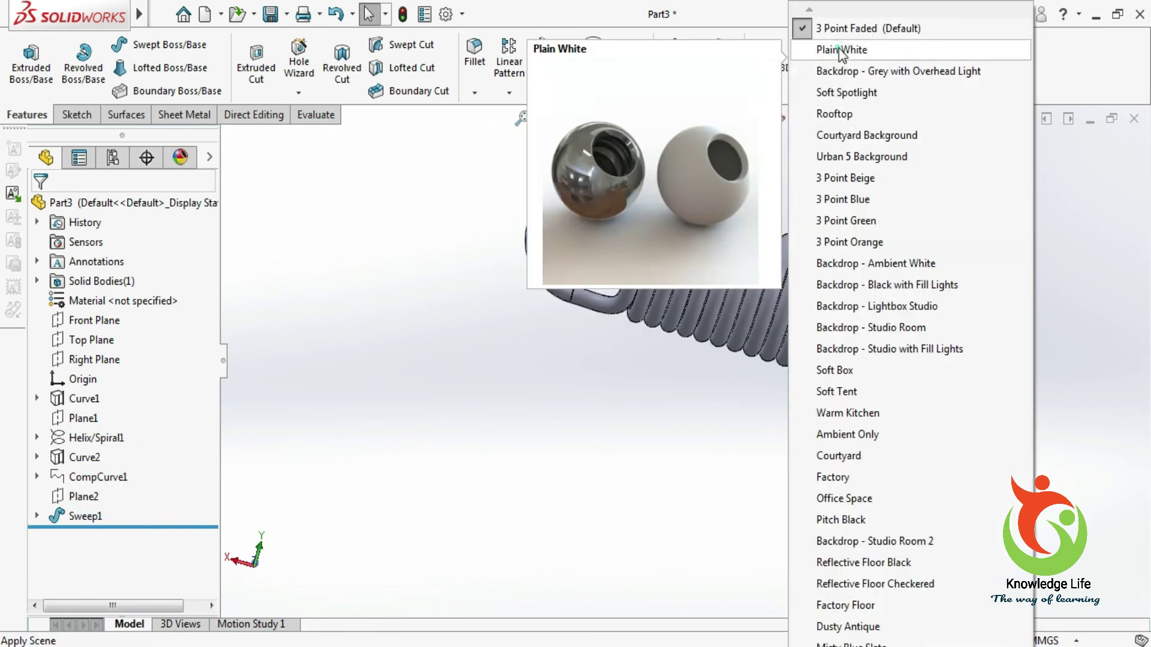
click(841, 49)
click(833, 119)
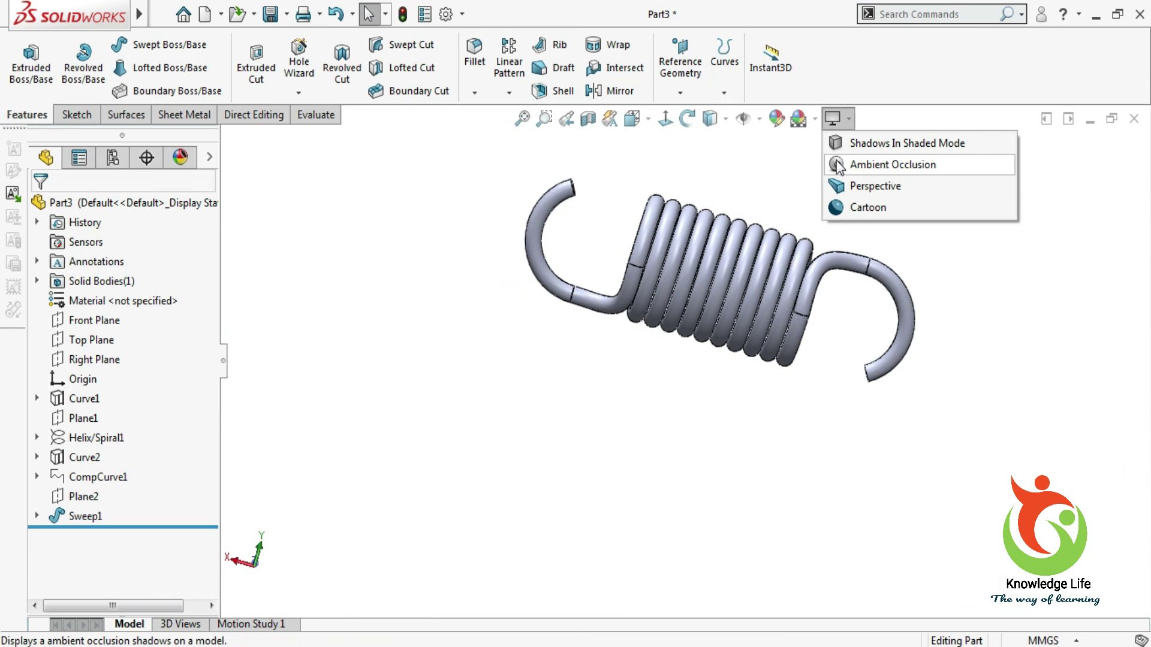
click(753, 188)
middle_drag(739, 221, 773, 180)
- Apply the polished steel appearance from the metal steel materials folder to the whole part
click(777, 119)
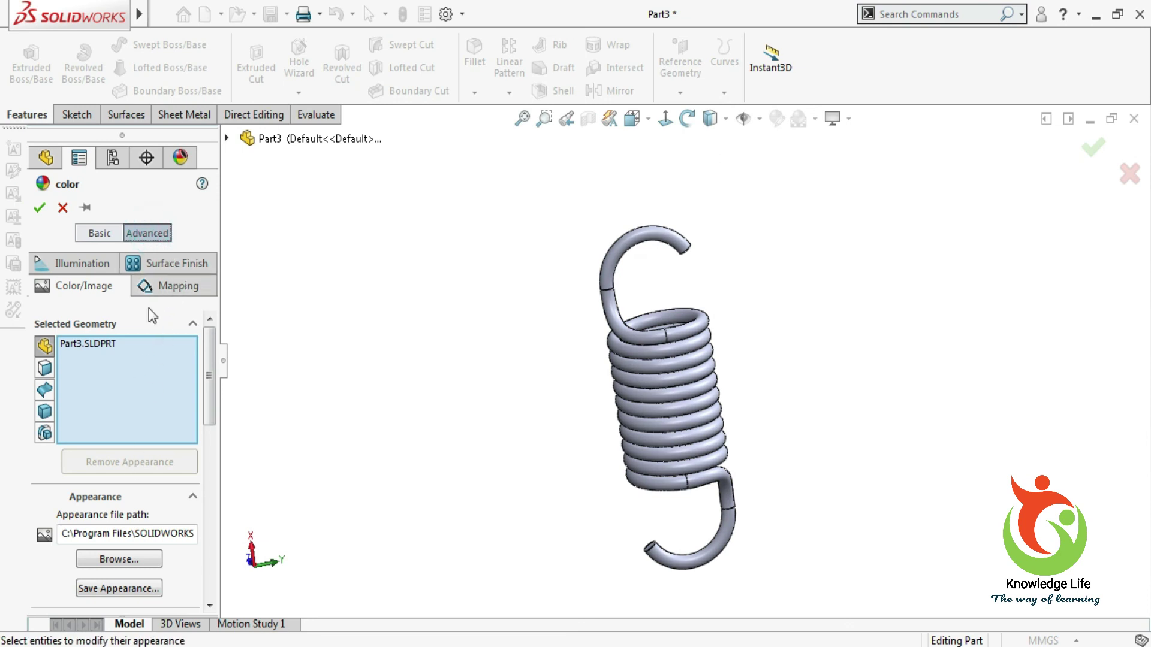
click(125, 559)
click(125, 556)
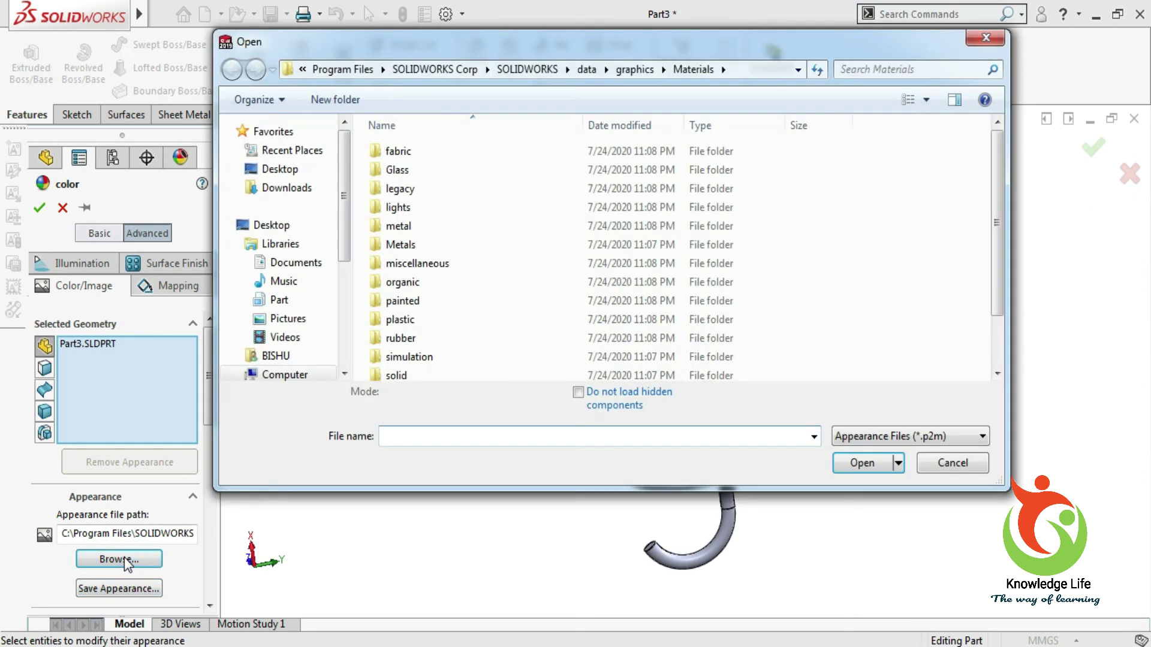
double_click(398, 226)
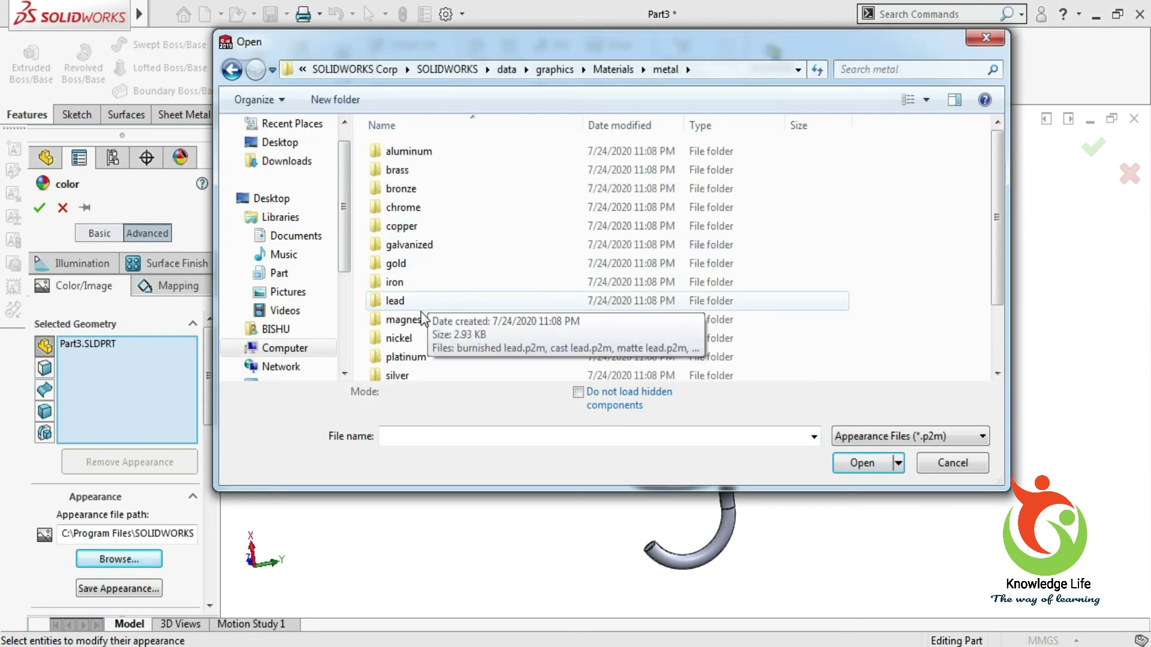
scroll(408, 300, down, 2)
click(427, 315)
double_click(427, 316)
scroll(444, 227, down, 1)
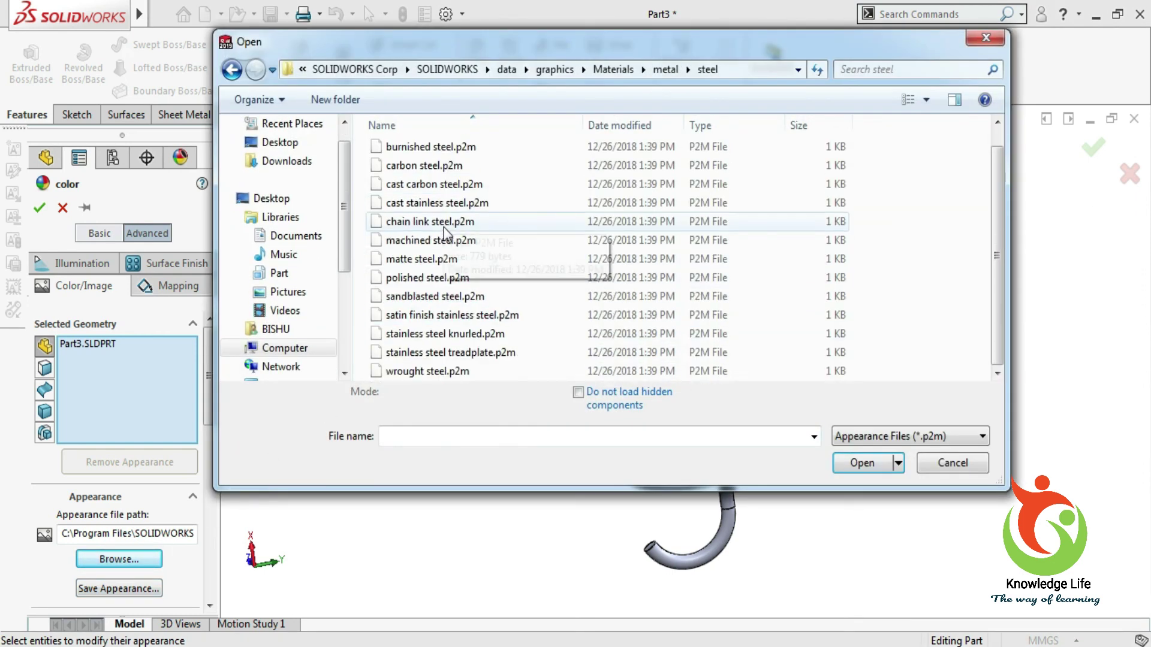
click(427, 279)
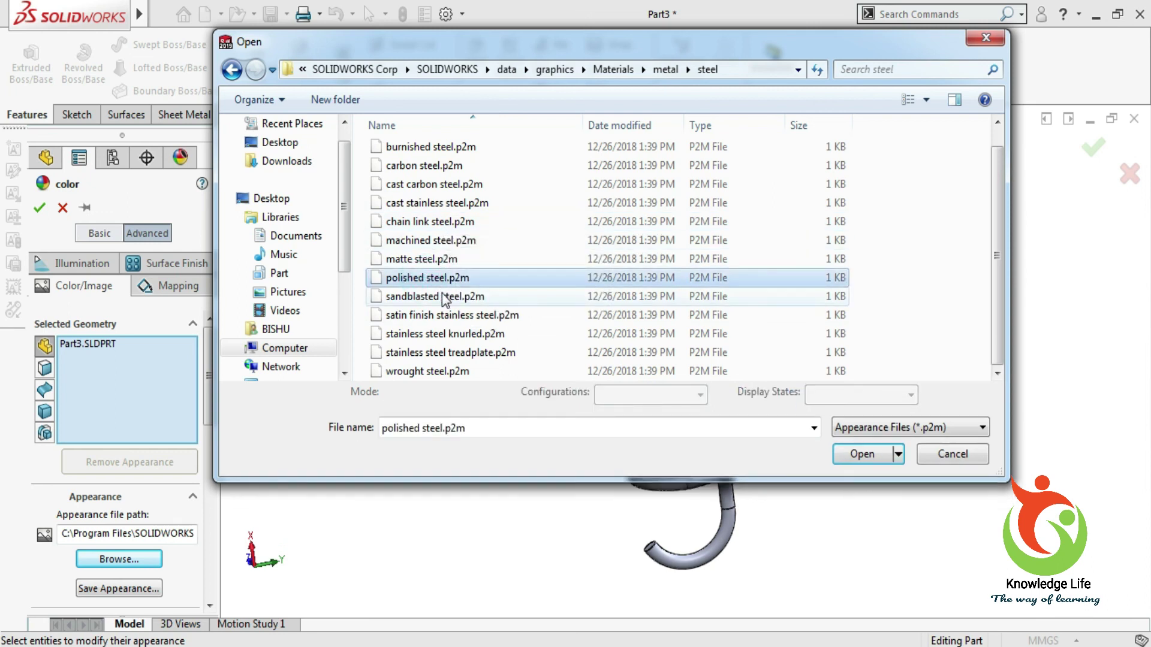
click(849, 454)
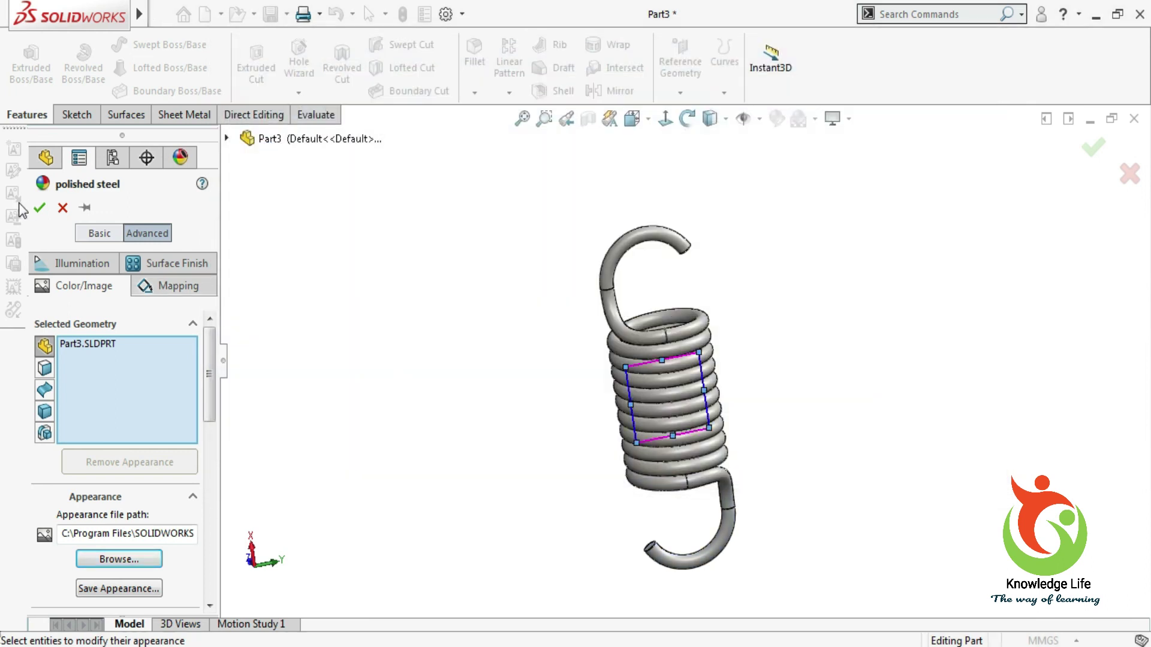
click(36, 210)
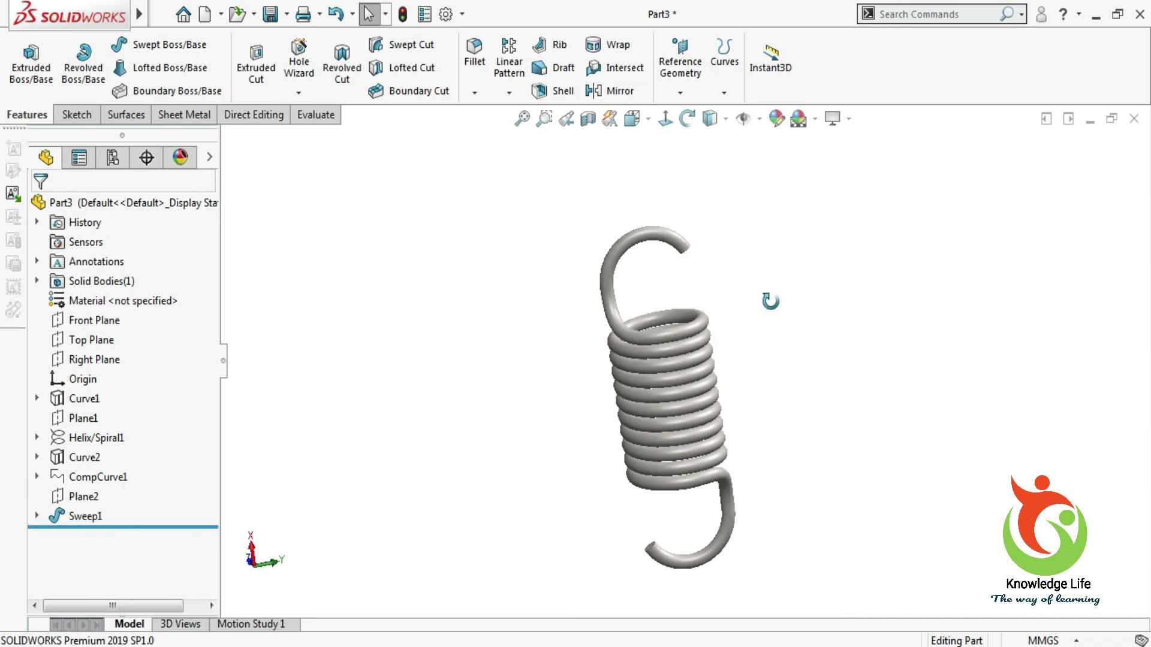
middle_drag(770, 301, 641, 358)
drag(513, 285, 565, 254)
drag(456, 312, 443, 431)
drag(731, 397, 617, 475)
drag(747, 465, 607, 274)
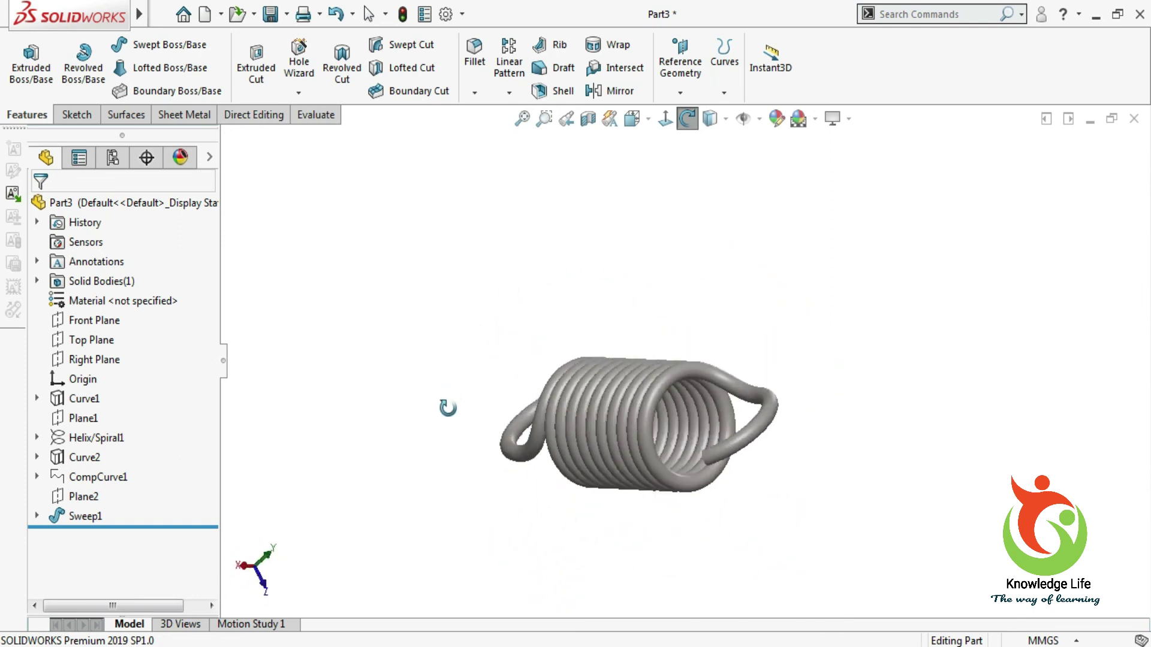